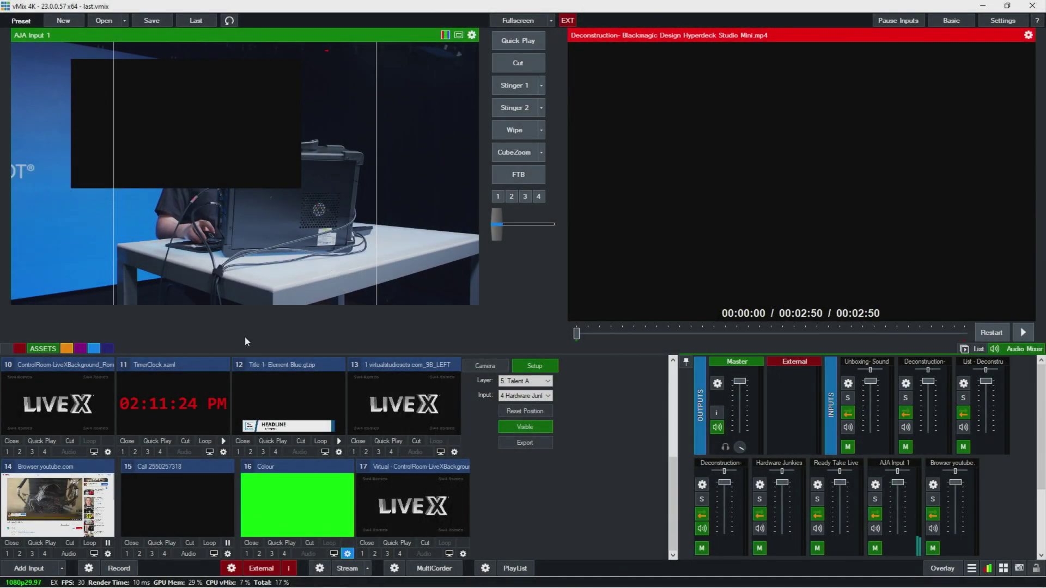
Put TimerClock live on program, load the LiveX control-room background into preview, and open the LIVE X folder.
{"action": "left_click", "coordinate": [166, 408]}
{"action": "left_click", "coordinate": [509, 66]}
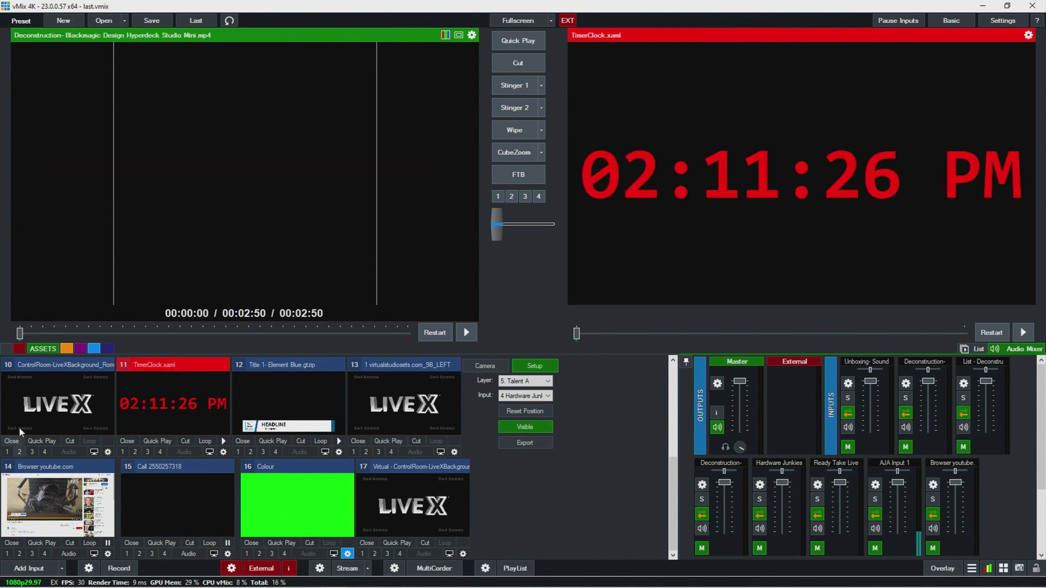
{"action": "left_click", "coordinate": [41, 416]}
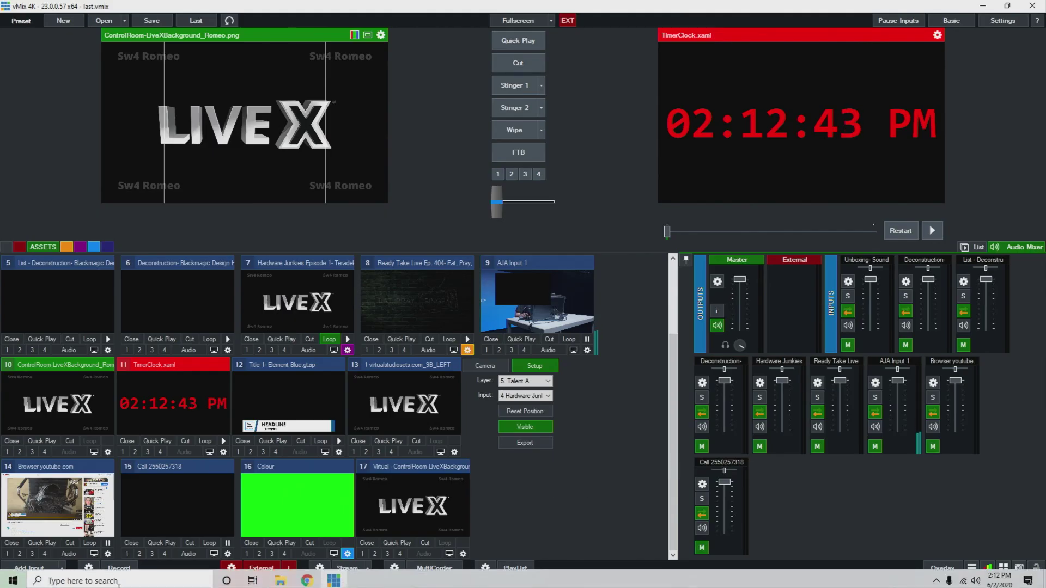
{"action": "left_click", "coordinate": [288, 580]}
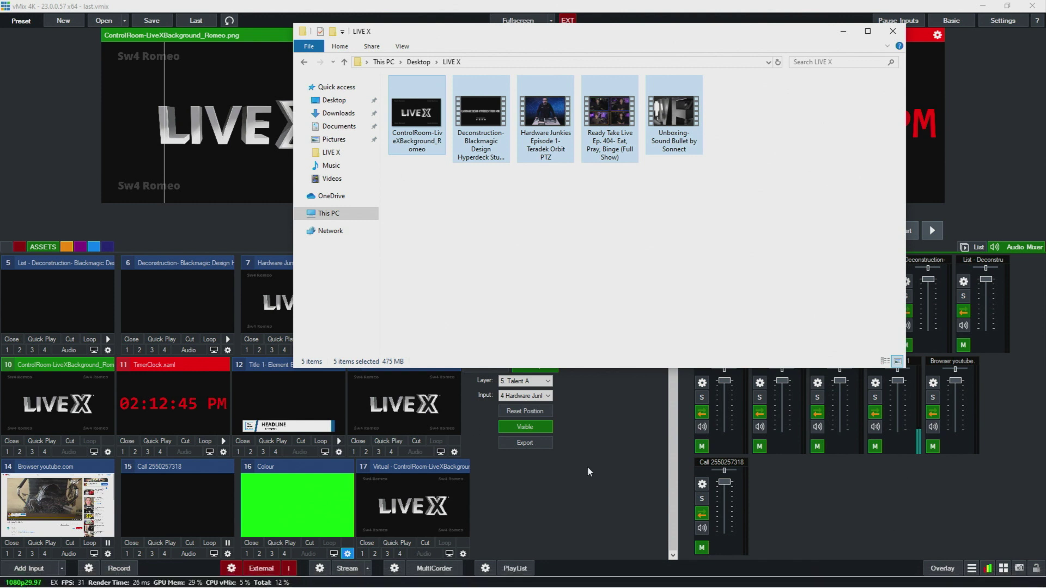
Drag the RTL Emblem Transition WITH SOUND video from Downloads into vMix as input 18.
{"action": "left_click", "coordinate": [416, 117]}
{"action": "left_click", "coordinate": [418, 61]}
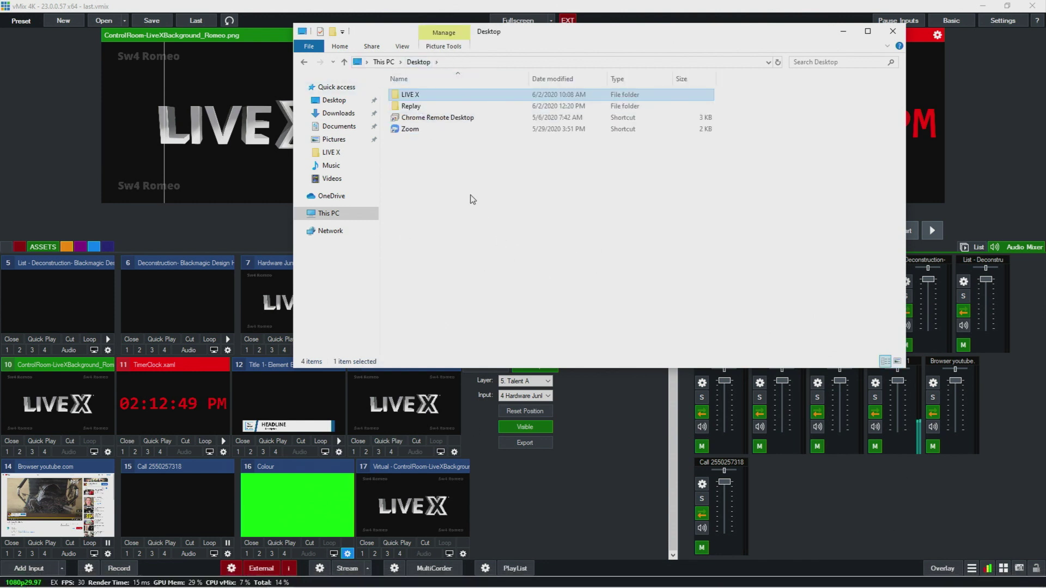
{"action": "left_click", "coordinate": [334, 113]}
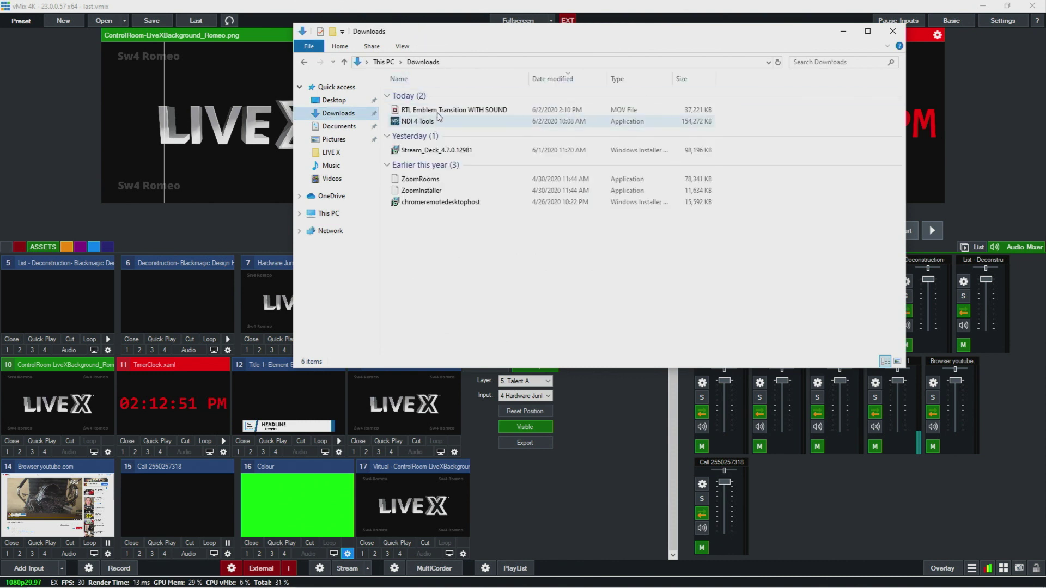
{"action": "left_click", "coordinate": [493, 110]}
{"action": "left_click_drag", "start_coordinate": [493, 110], "coordinate": [496, 246]}
{"action": "left_click_drag", "start_coordinate": [594, 538], "coordinate": [595, 537]}
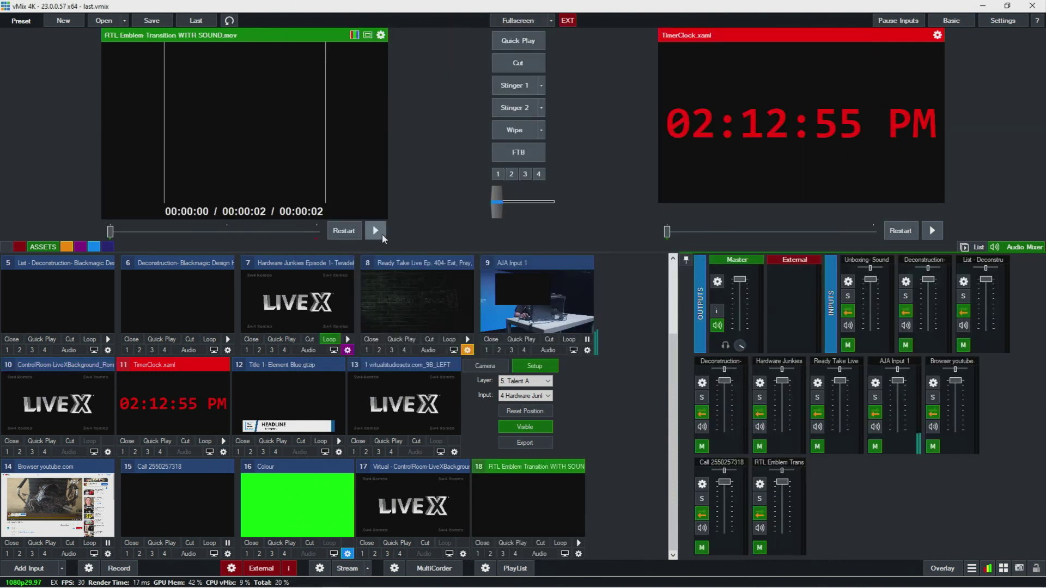
Play, rewind and scrub through the RTL Emblem clip in Preview.
{"action": "left_click", "coordinate": [380, 233]}
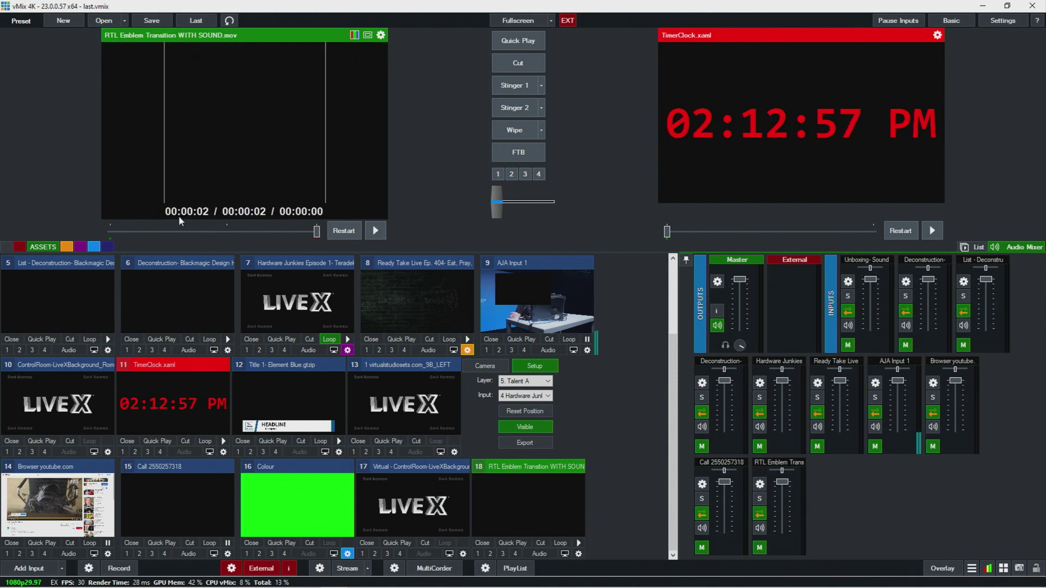
{"action": "left_click", "coordinate": [375, 233]}
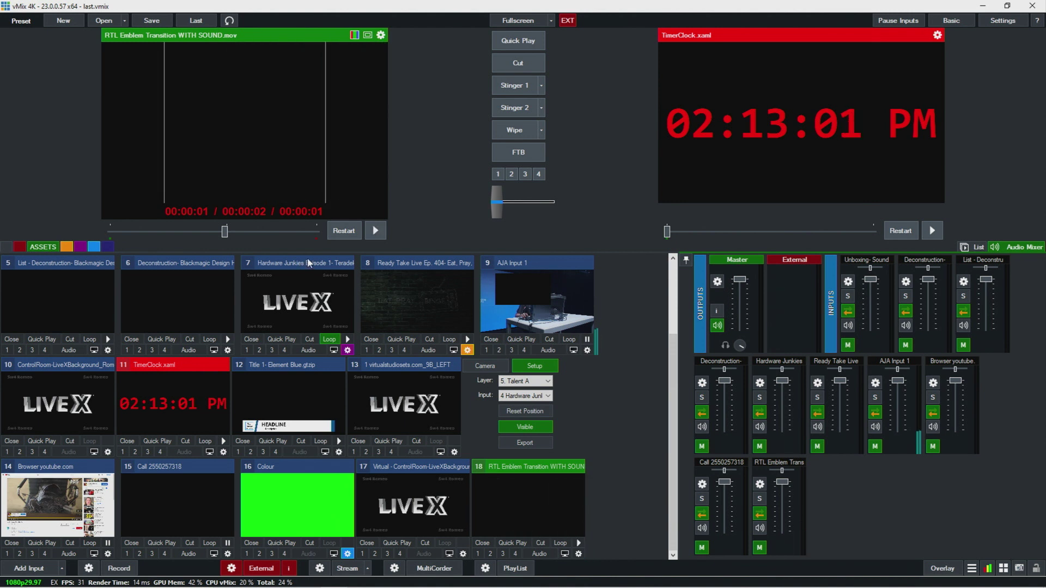
{"action": "left_click", "coordinate": [379, 230]}
{"action": "left_click_drag", "start_coordinate": [109, 236], "coordinate": [138, 240]}
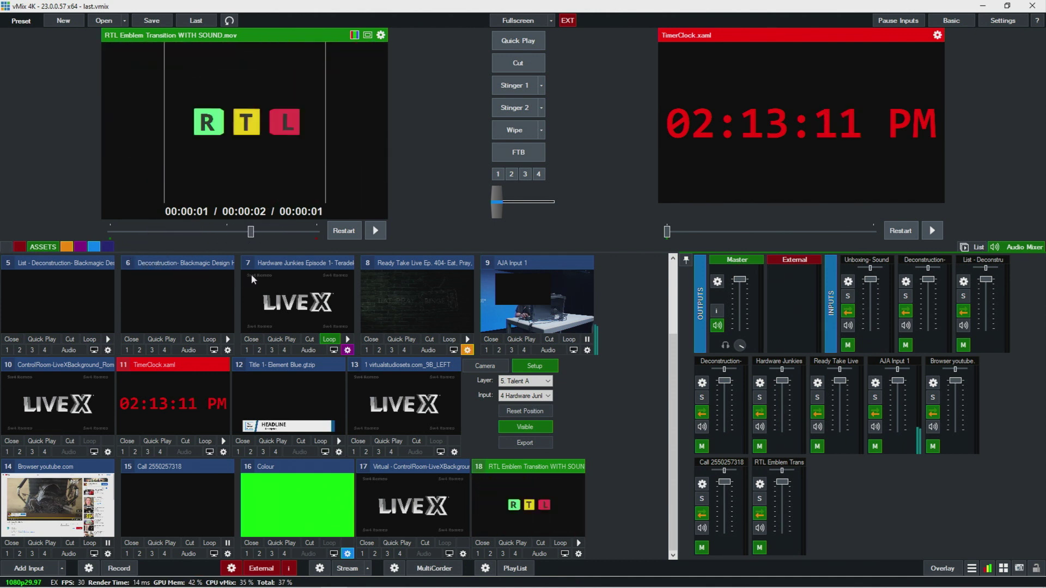
{"action": "left_click_drag", "start_coordinate": [321, 279], "coordinate": [99, 306]}
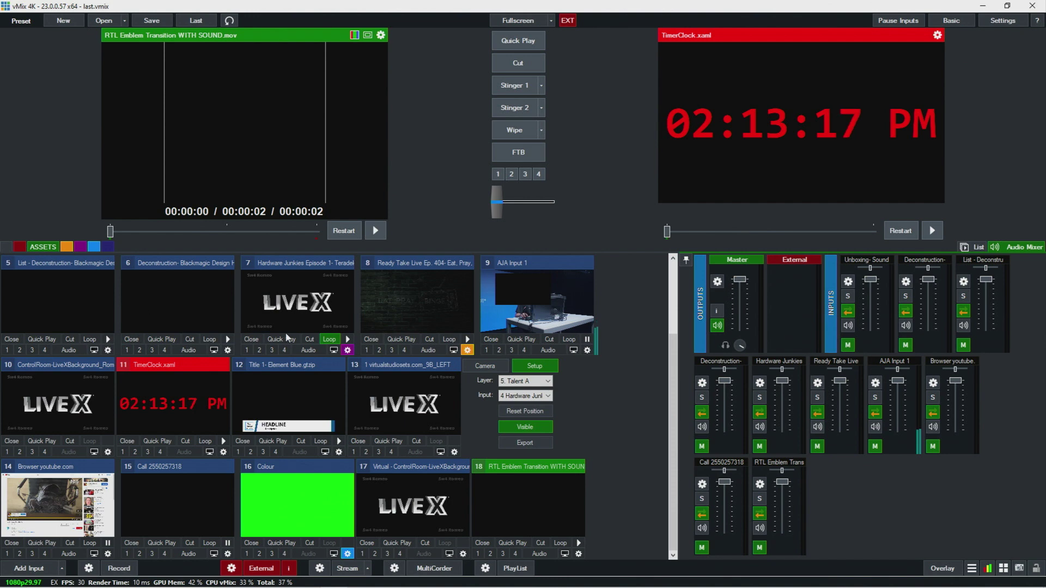
Play input 18 as overlay 1 and mark the clip's out point while scrubbing.
{"action": "left_click", "coordinate": [478, 554]}
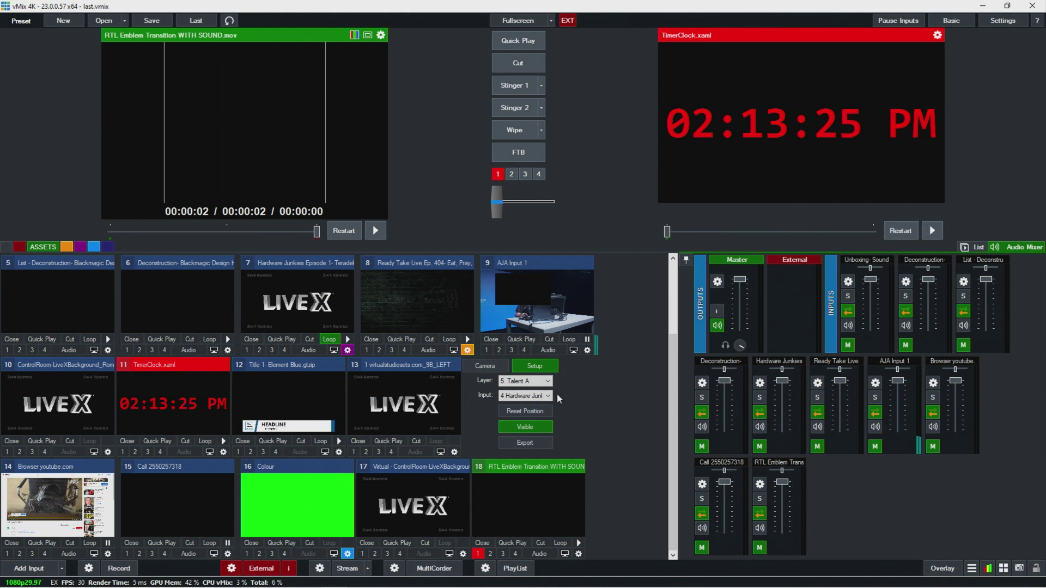
{"action": "left_click", "coordinate": [579, 542]}
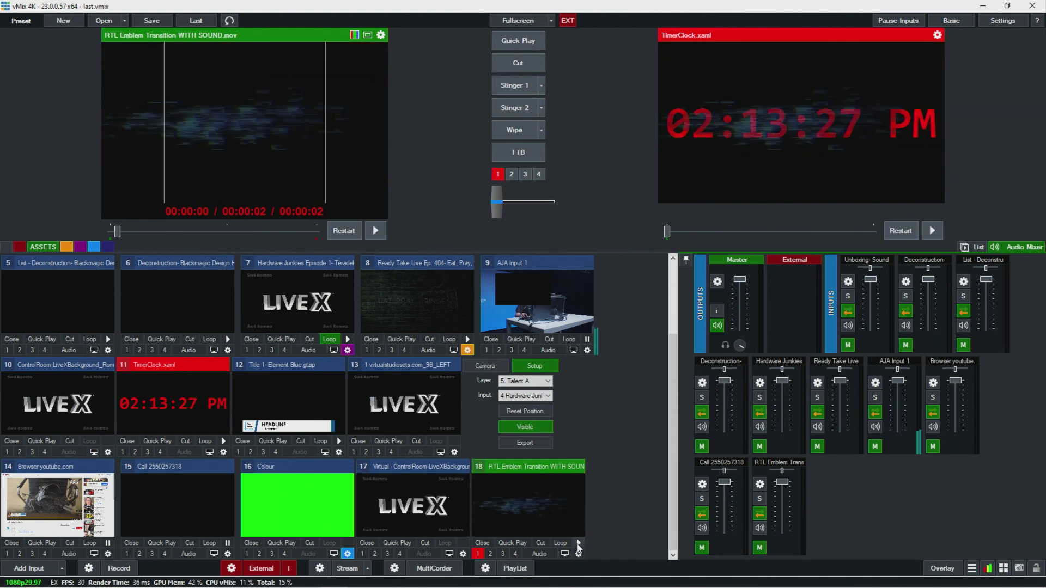
{"action": "left_click_drag", "start_coordinate": [174, 236], "coordinate": [283, 348]}
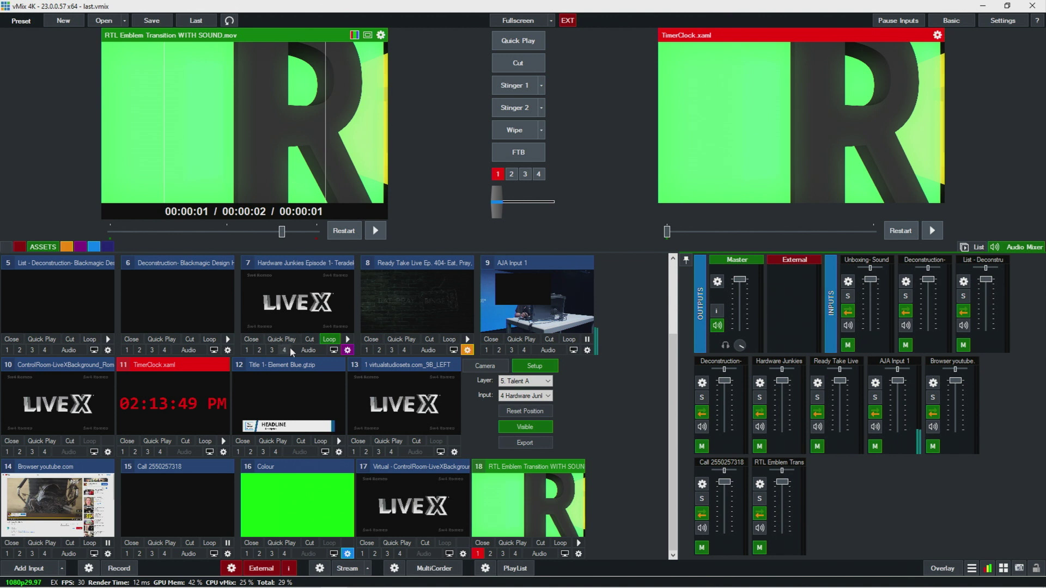
{"action": "right_click", "coordinate": [176, 232]}
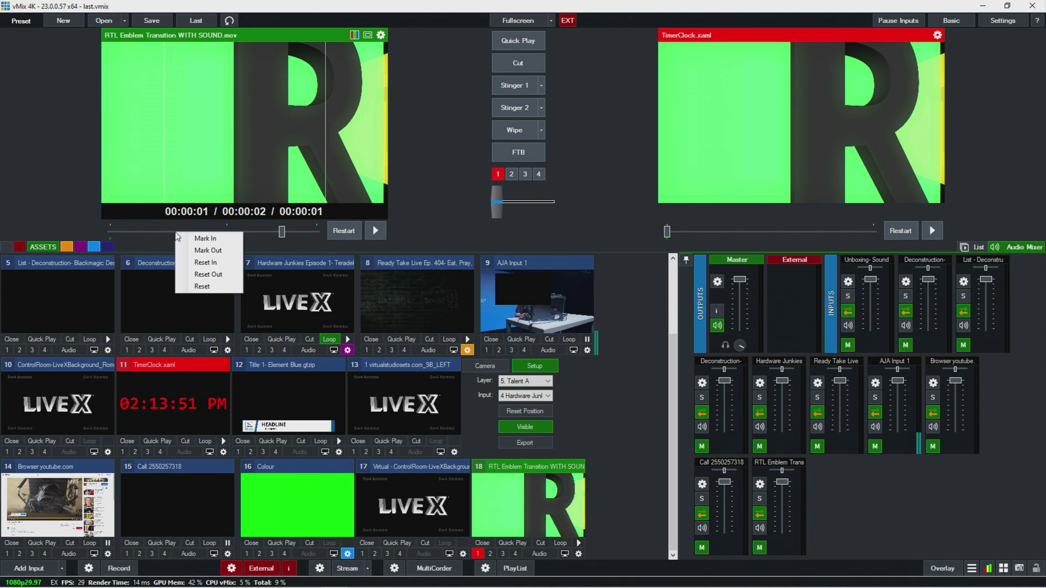
{"action": "left_click", "coordinate": [207, 250]}
{"action": "mouse_move", "coordinate": [287, 231]}
{"action": "left_mouse_down"}
{"action": "mouse_move", "coordinate": [303, 231]}
{"action": "mouse_move", "coordinate": [286, 232]}
{"action": "left_mouse_up"}
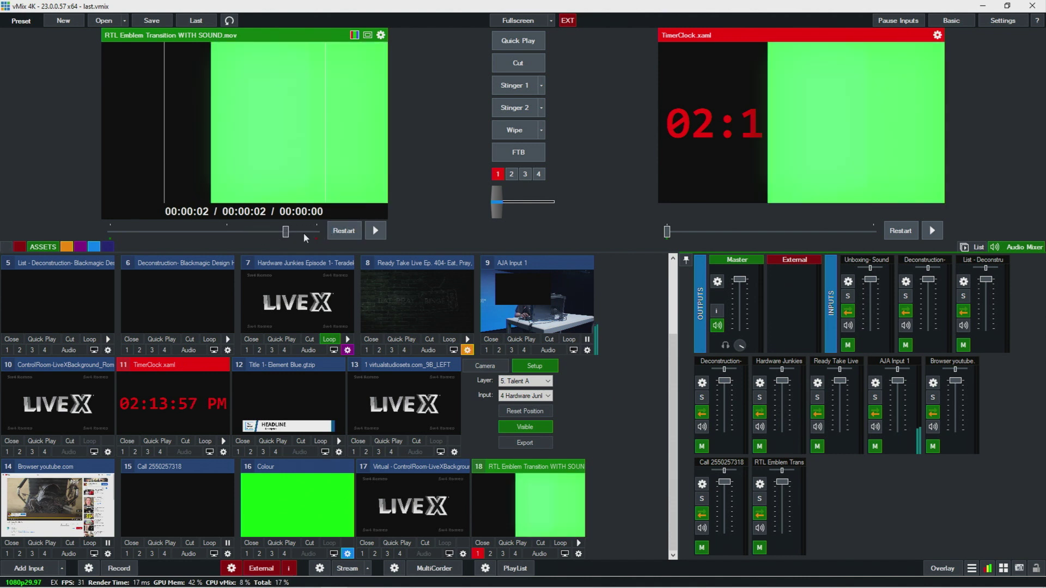
{"action": "left_click_drag", "start_coordinate": [256, 254], "coordinate": [281, 245]}
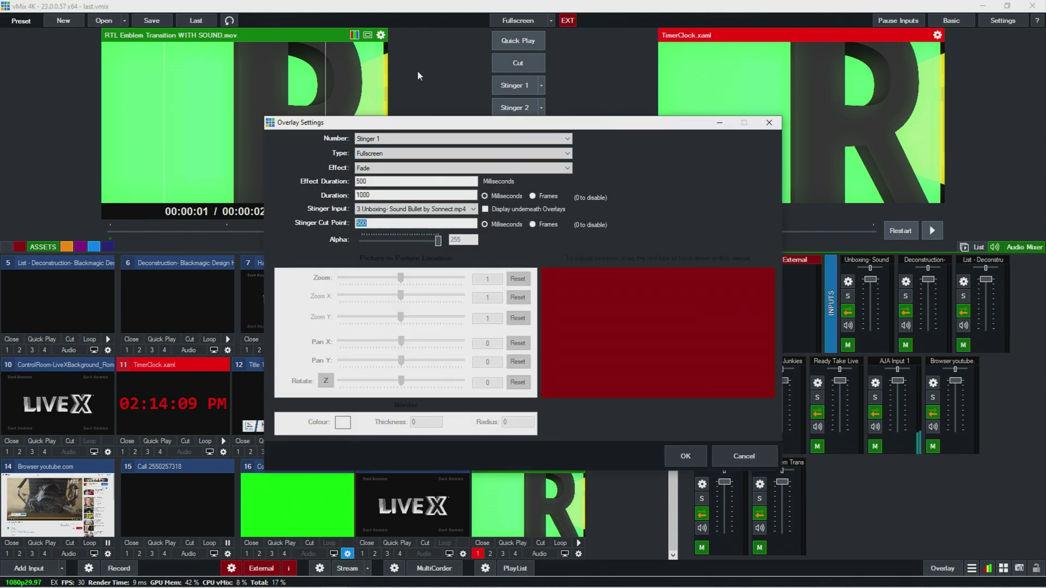
Set Stinger 1's cut point to 1800 ms and its duration to 2000 ms.
{"action": "type", "text": "18"}
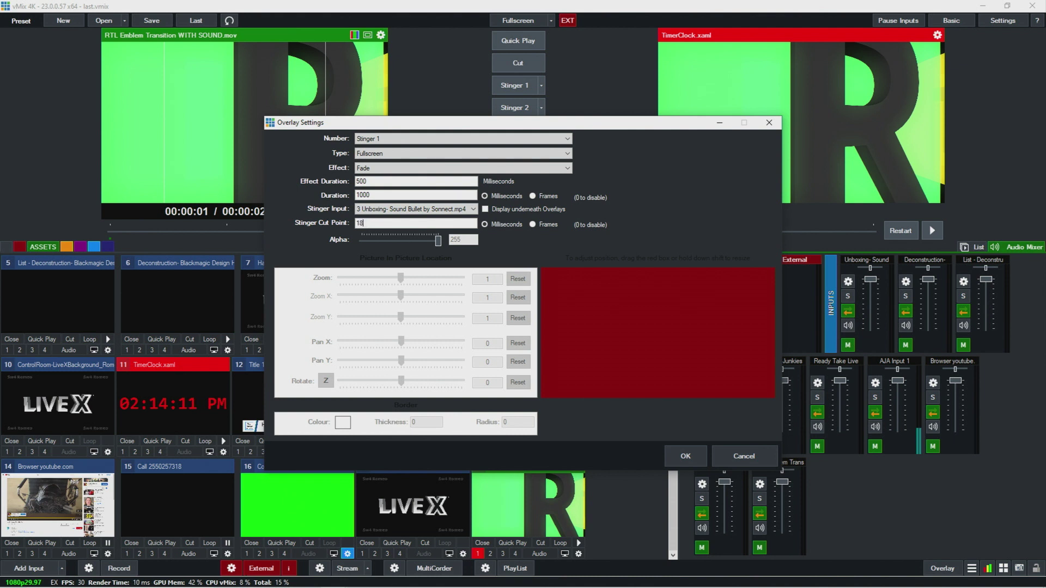
{"action": "left_click", "coordinate": [689, 462]}
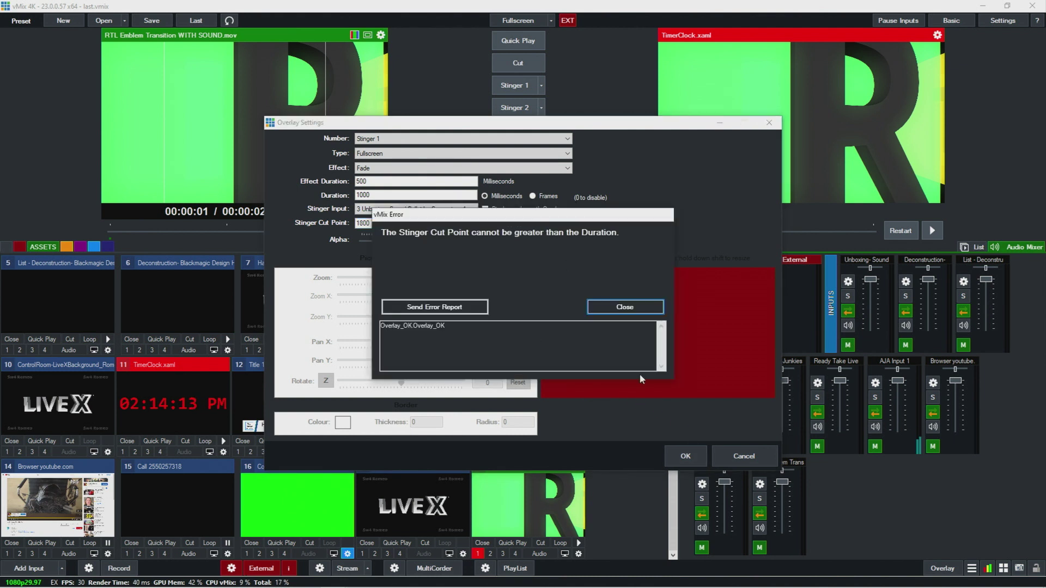
{"action": "left_click", "coordinate": [624, 308]}
{"action": "double_click", "coordinate": [418, 195]}
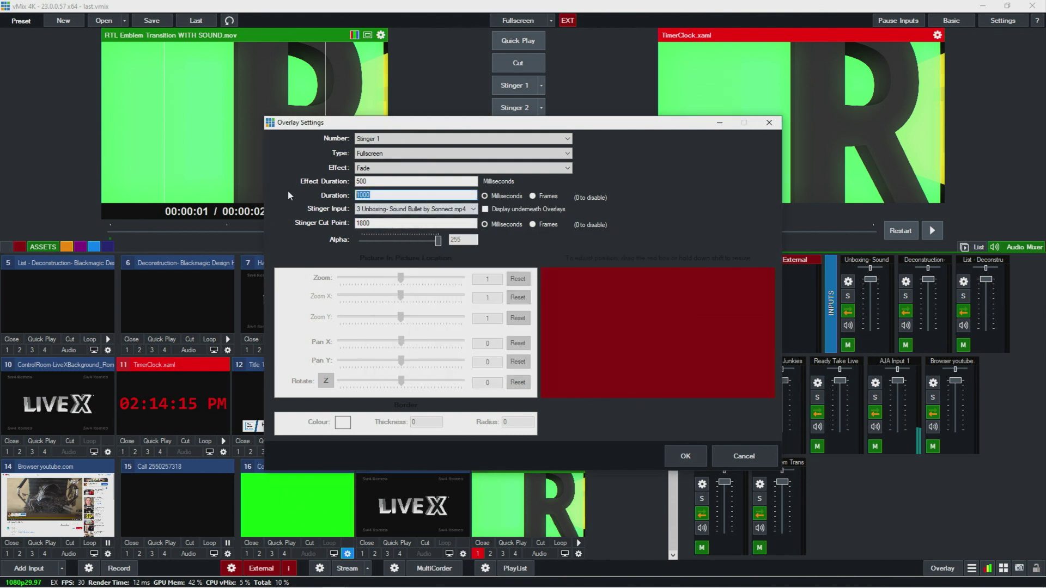
{"action": "type", "text": "2000"}
{"action": "left_click", "coordinate": [684, 459]}
Put AJA Input 1 on program, preview the Deconstruction video, and run Stinger 1.
{"action": "left_click", "coordinate": [562, 293]}
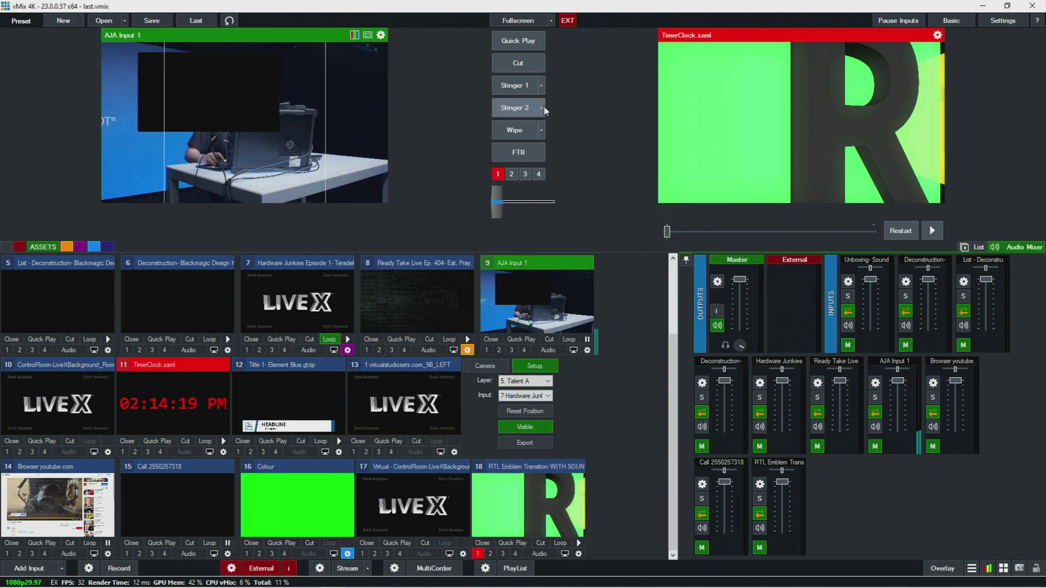
{"action": "left_click", "coordinate": [528, 64]}
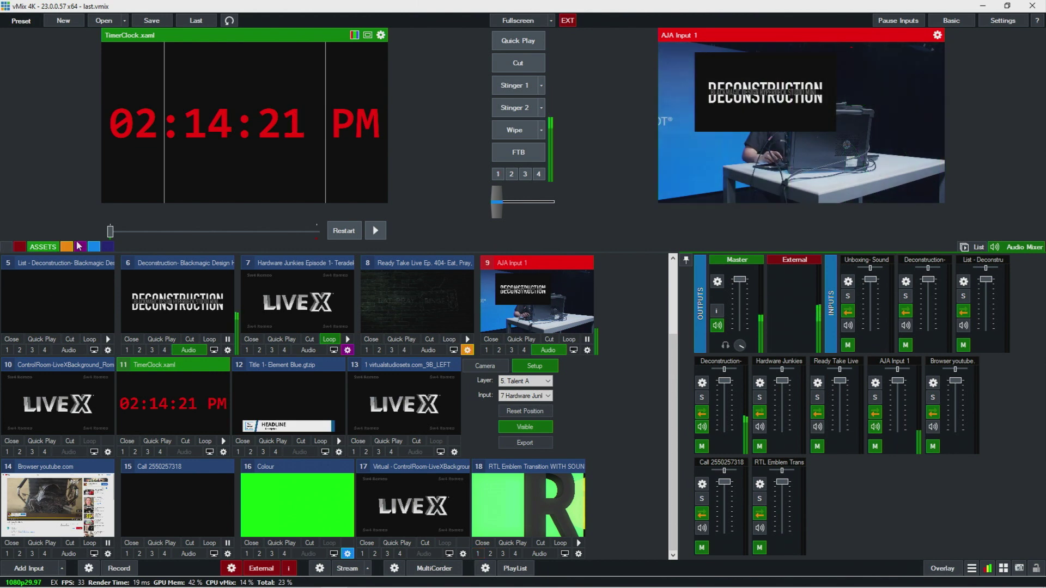
{"action": "left_click", "coordinate": [221, 311]}
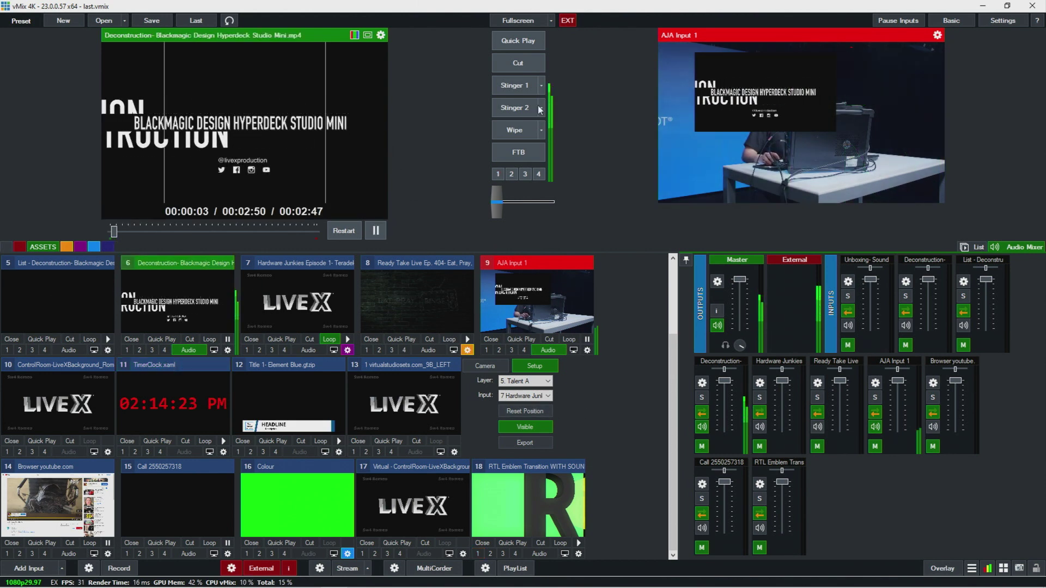
{"action": "left_click", "coordinate": [512, 86]}
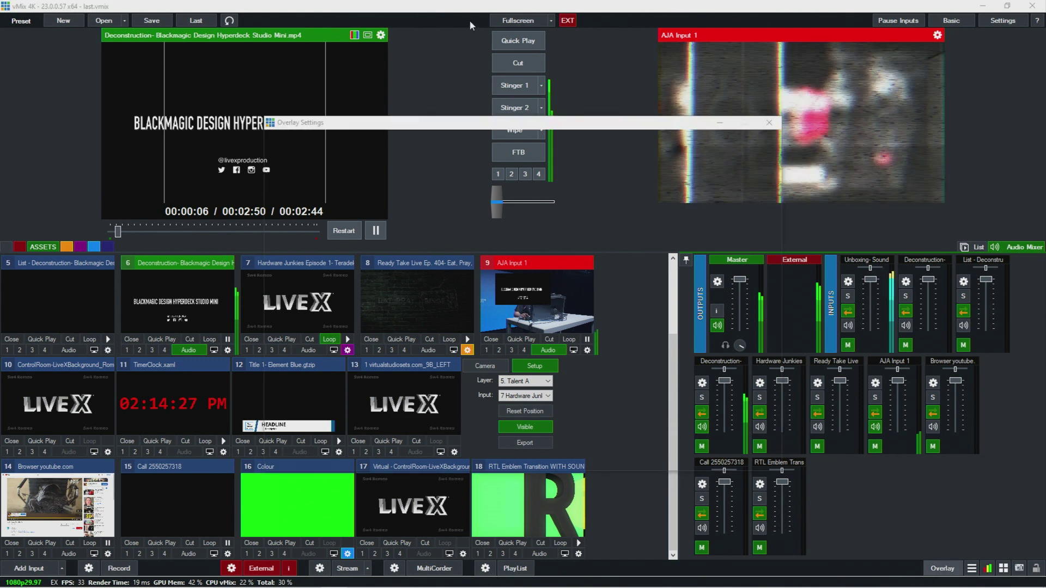
Make input 18, the RTL Emblem clip, Stinger 1's stinger input.
{"action": "left_click", "coordinate": [941, 570]}
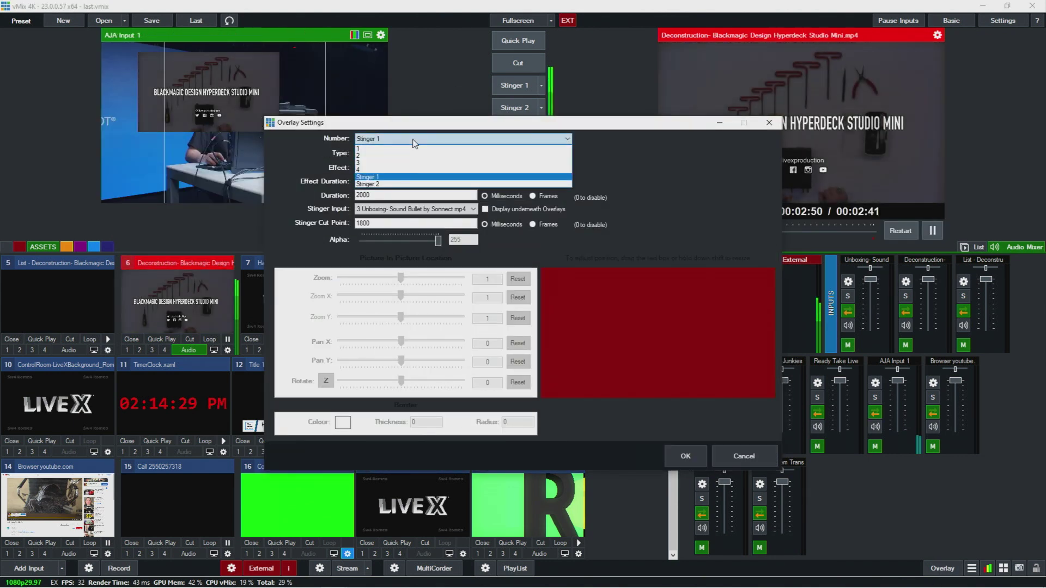
{"action": "left_click", "coordinate": [411, 210]}
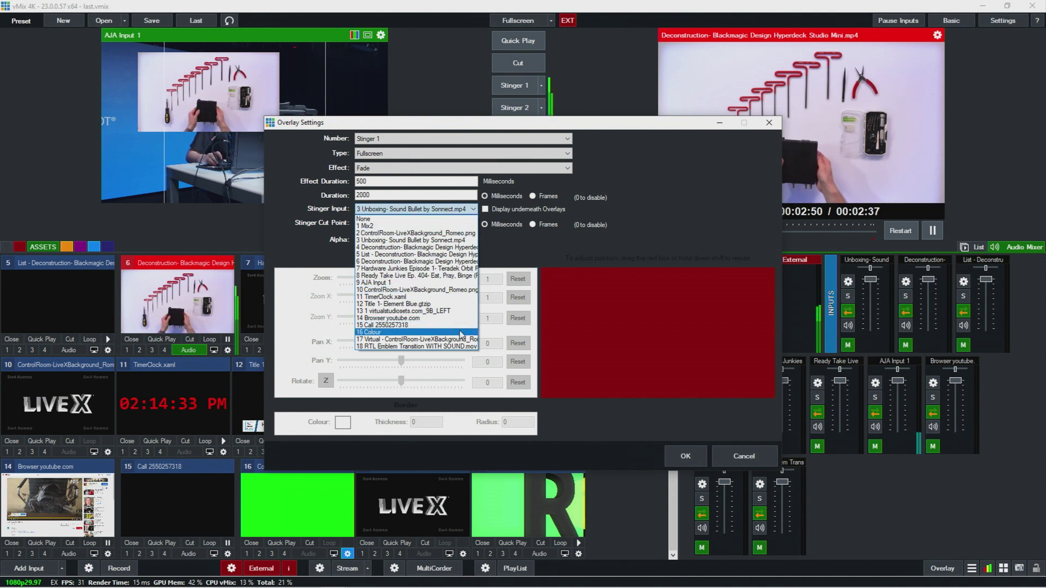
{"action": "left_click", "coordinate": [415, 347]}
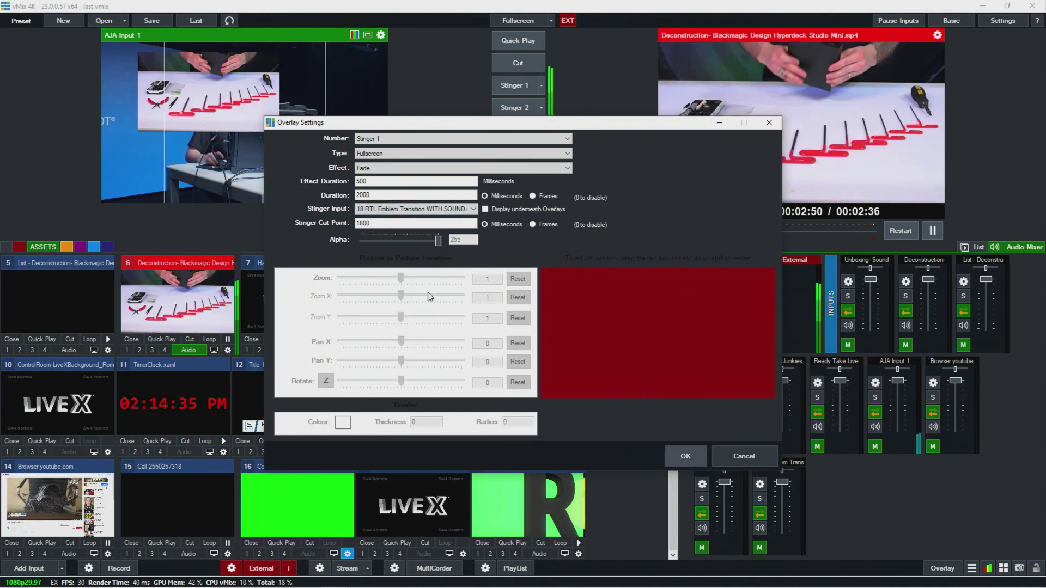
{"action": "left_click", "coordinate": [688, 457]}
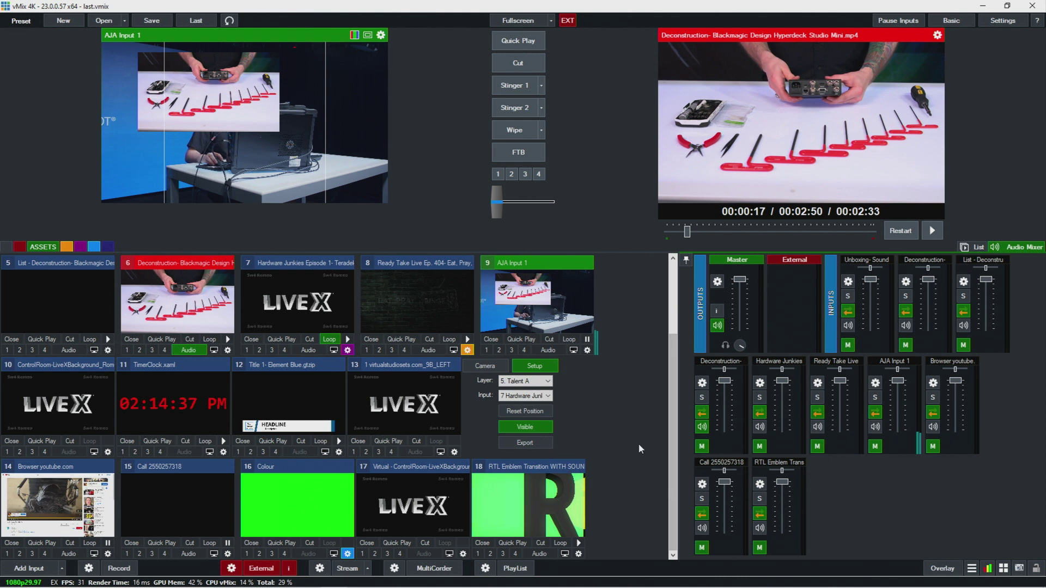
Test Stinger 1 with the RTL clip, then revise its Stinger Cut Point value.
{"action": "left_click", "coordinate": [527, 86]}
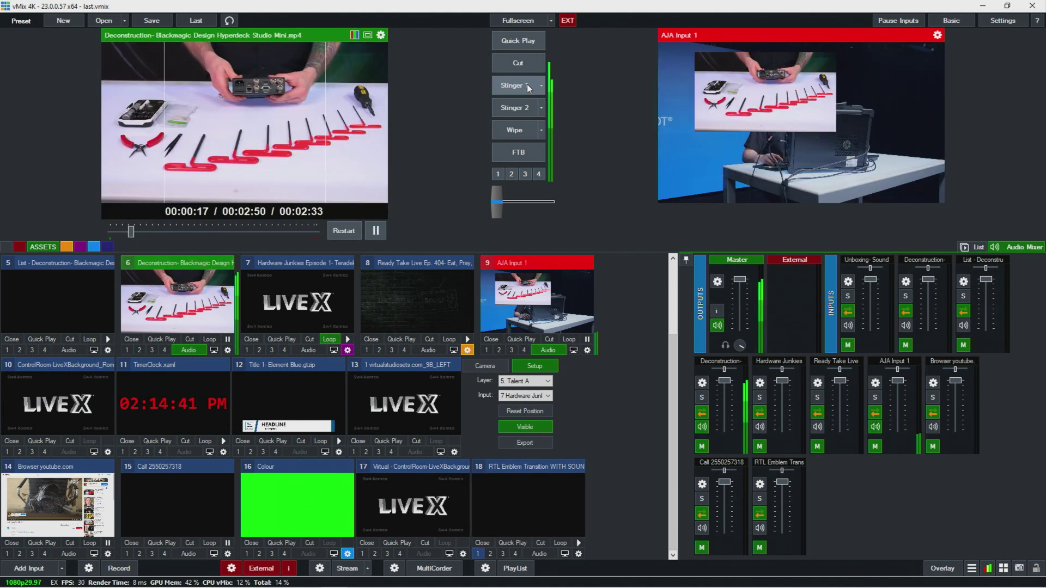
{"action": "left_click", "coordinate": [504, 70]}
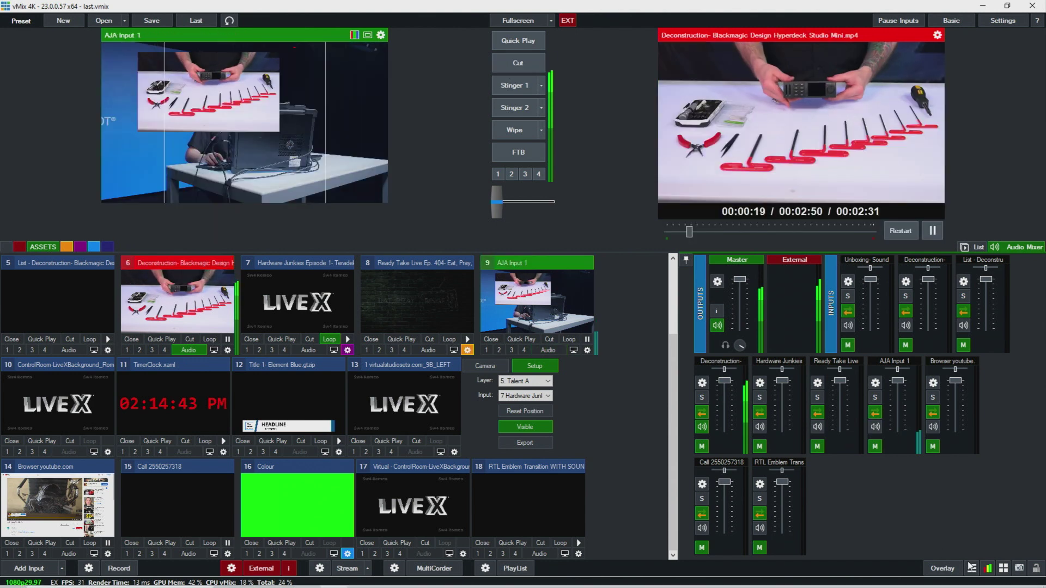
{"action": "left_click", "coordinate": [541, 85]}
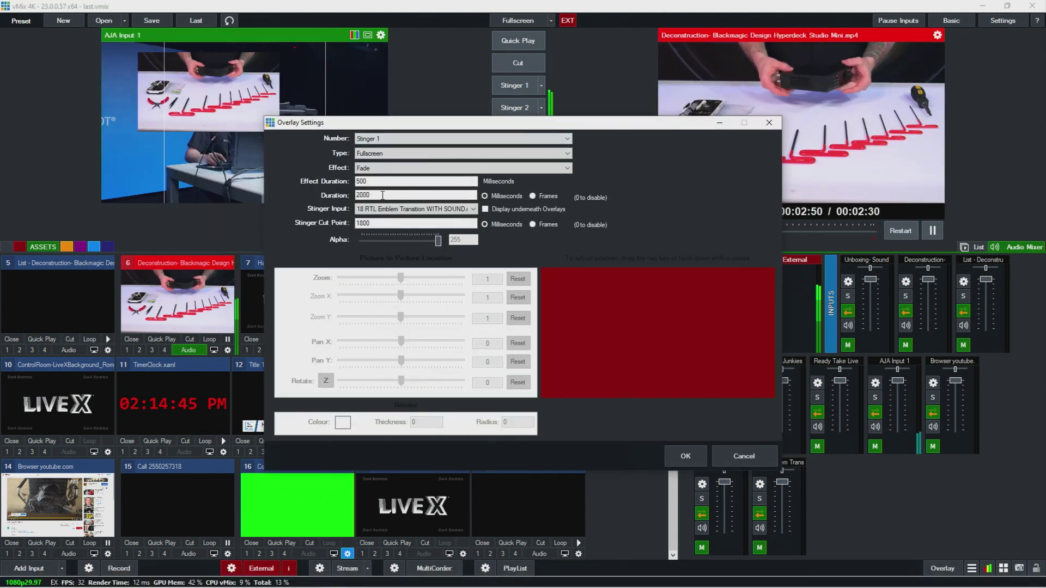
{"action": "left_click_drag", "start_coordinate": [381, 223], "coordinate": [347, 225]}
{"action": "type", "text": "15900"}
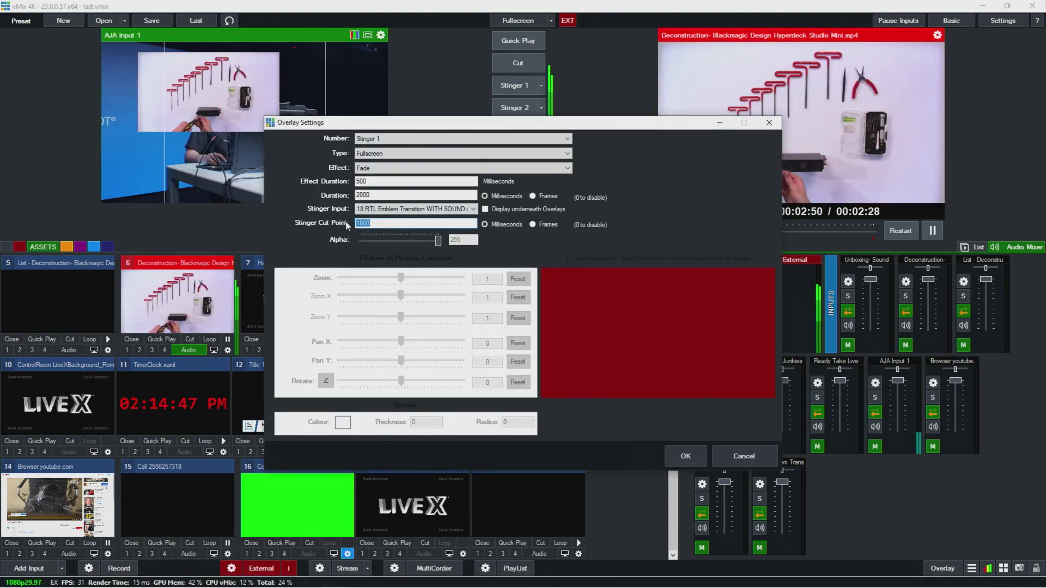
{"action": "key", "text": "BackSpace"}
{"action": "key", "text": "BackSpace"}
{"action": "type", "text": "0"}
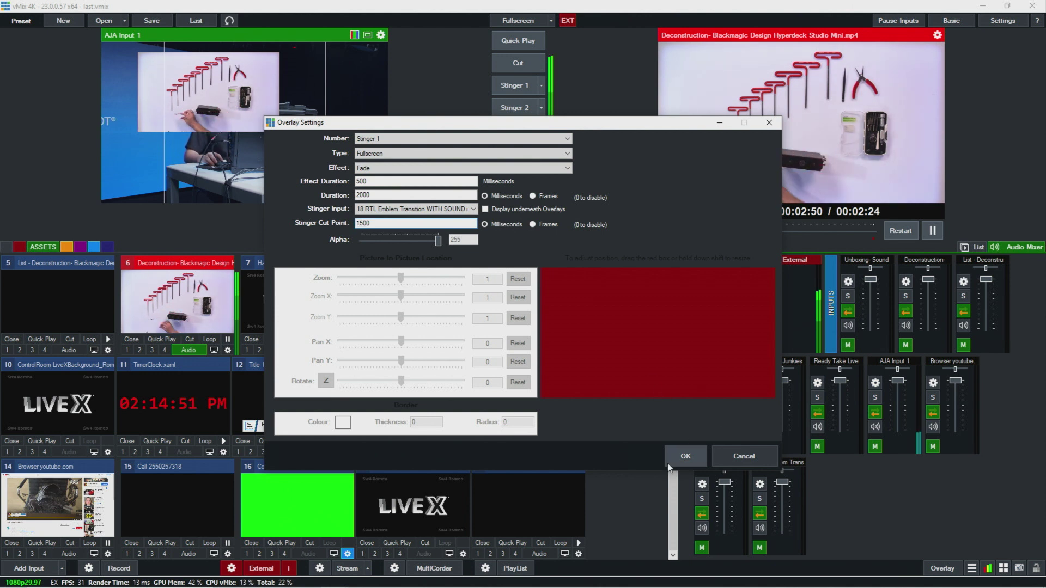
{"action": "left_click", "coordinate": [684, 457]}
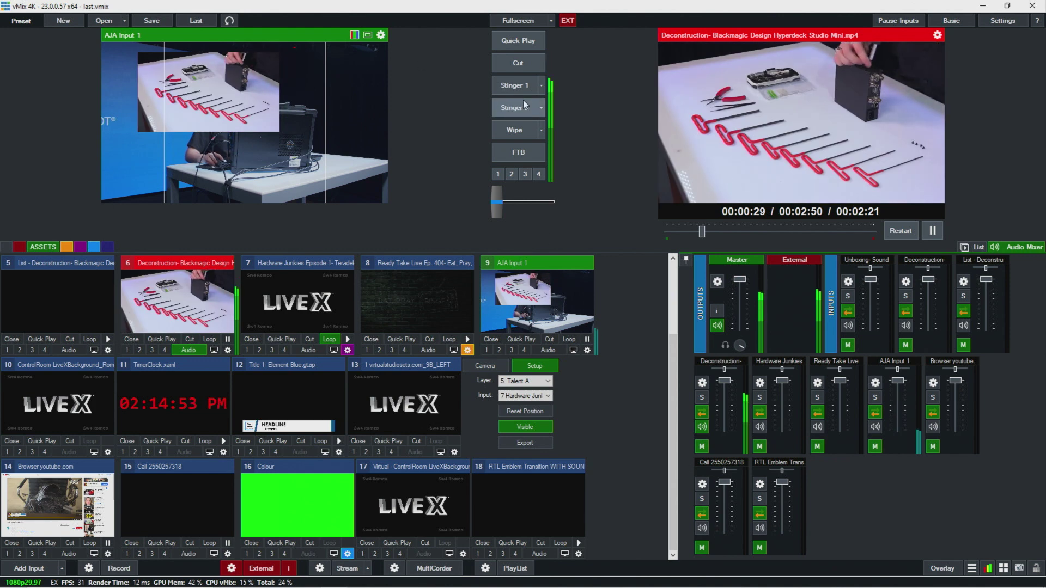
Run Stinger 1 repeatedly between Deconstruction and AJA Input 1 to check the new cut point.
{"action": "left_click", "coordinate": [512, 87]}
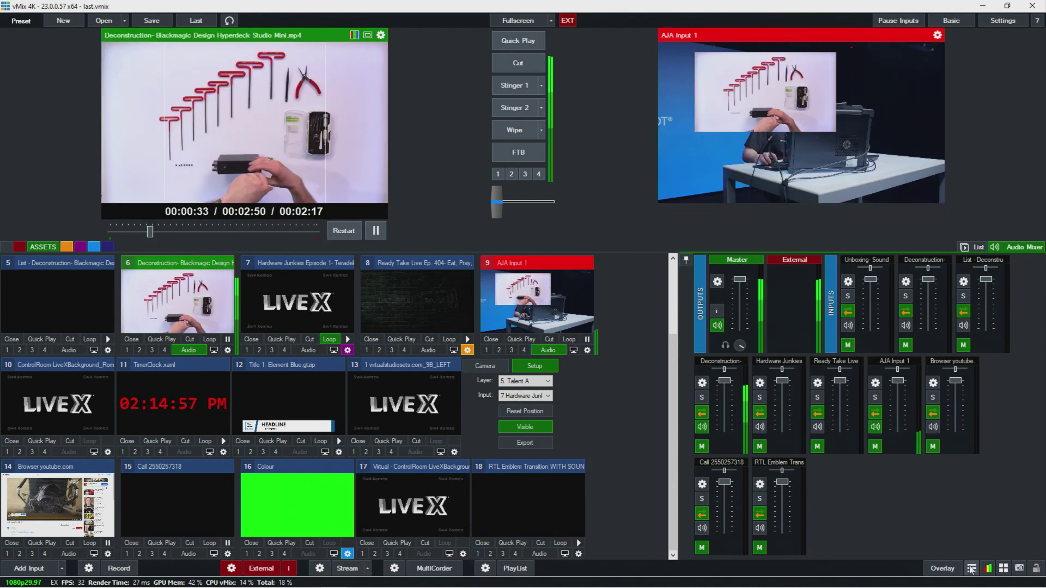
{"action": "left_click", "coordinate": [936, 568]}
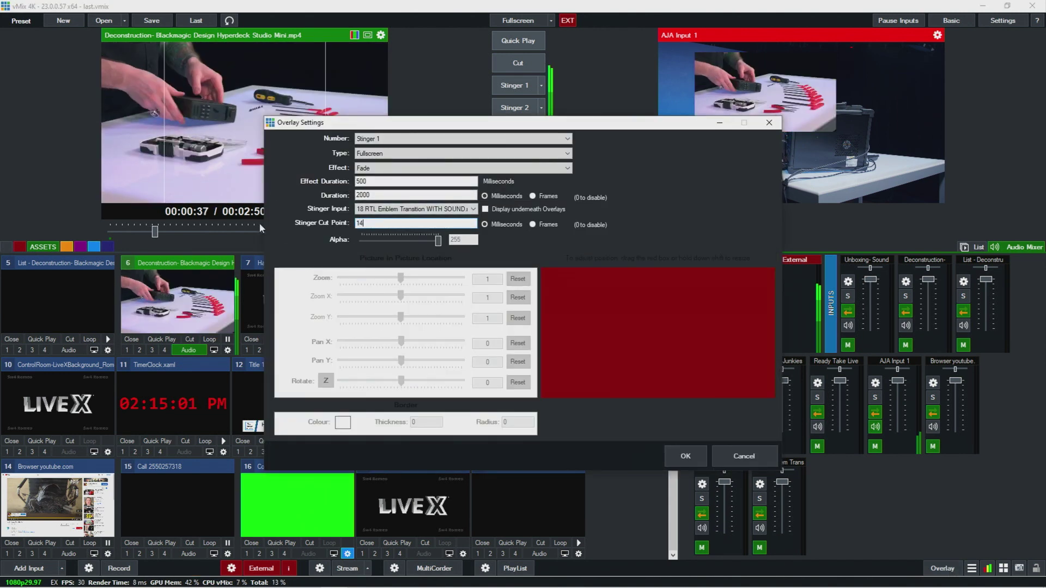
{"action": "left_click", "coordinate": [688, 455]}
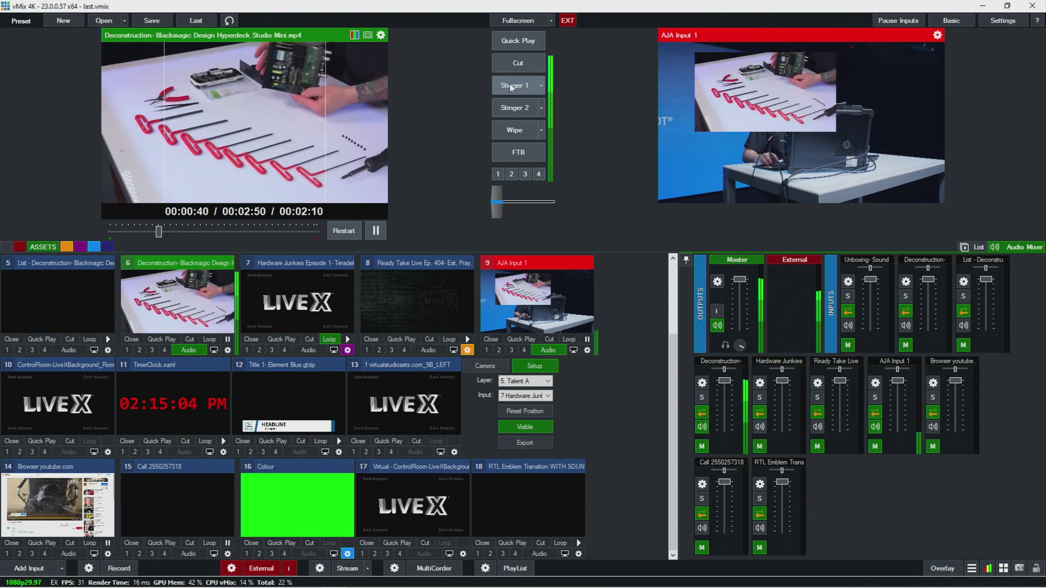
{"action": "left_click", "coordinate": [511, 87]}
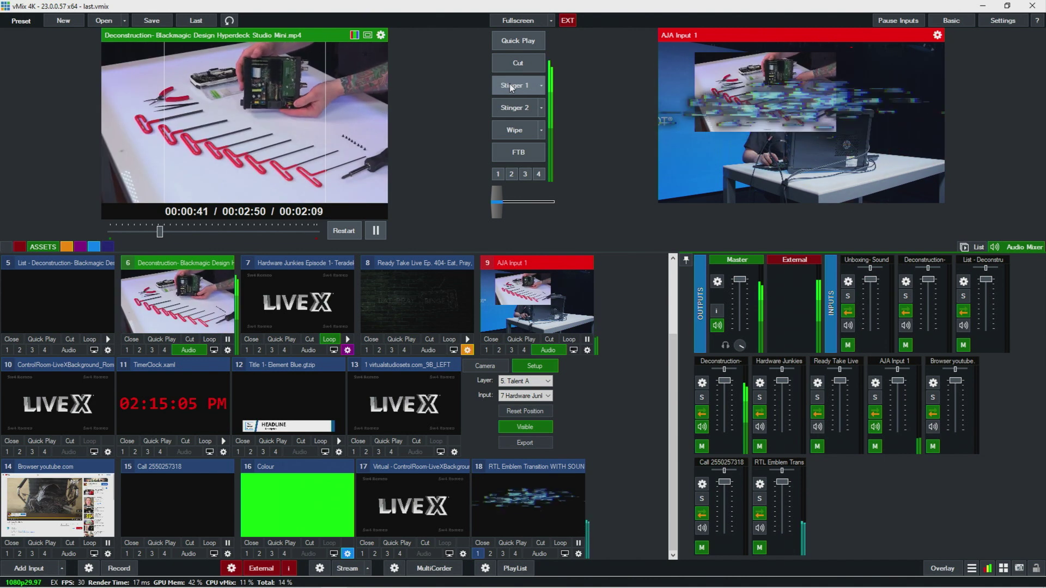
{"action": "left_click", "coordinate": [511, 87]}
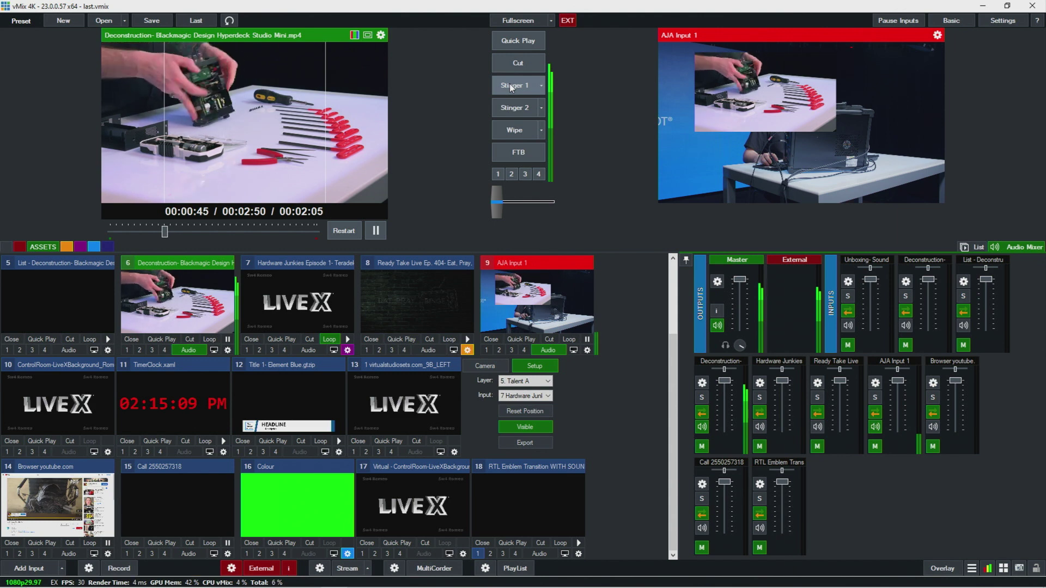
{"action": "left_click", "coordinate": [511, 88]}
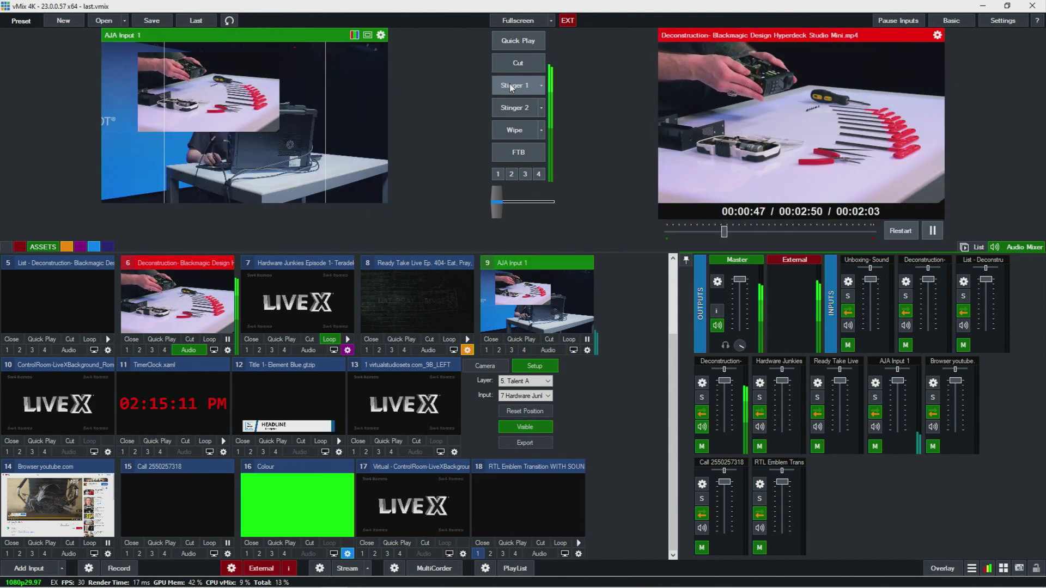
{"action": "left_click", "coordinate": [532, 87]}
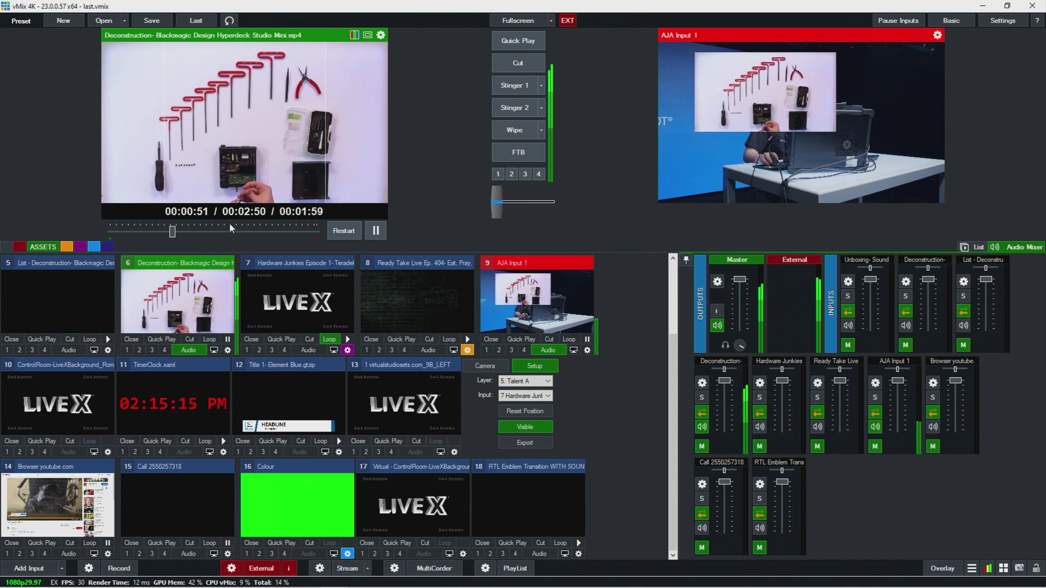
{"action": "left_click", "coordinate": [375, 230]}
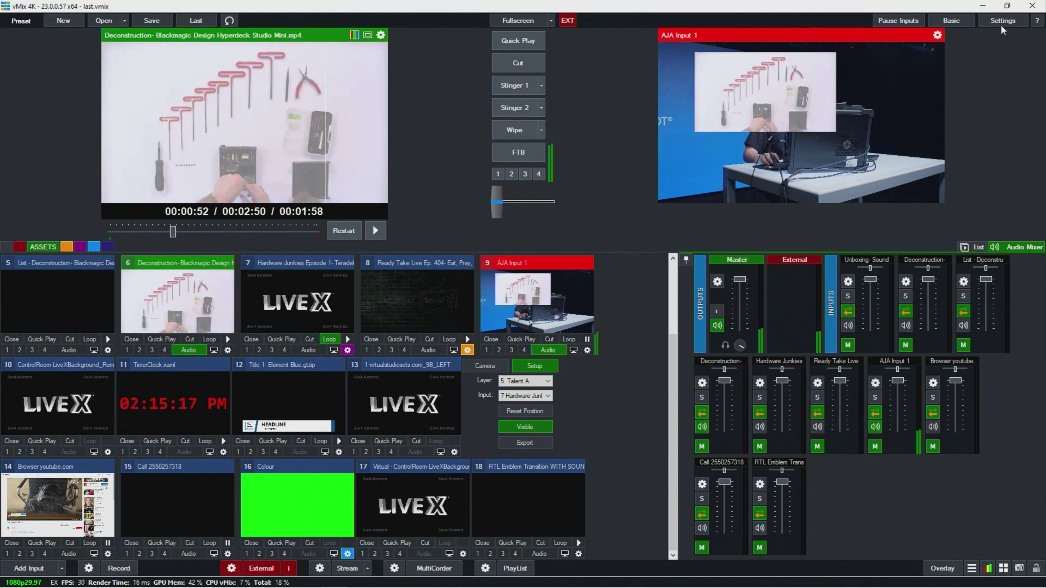
{"action": "left_click", "coordinate": [1002, 21]}
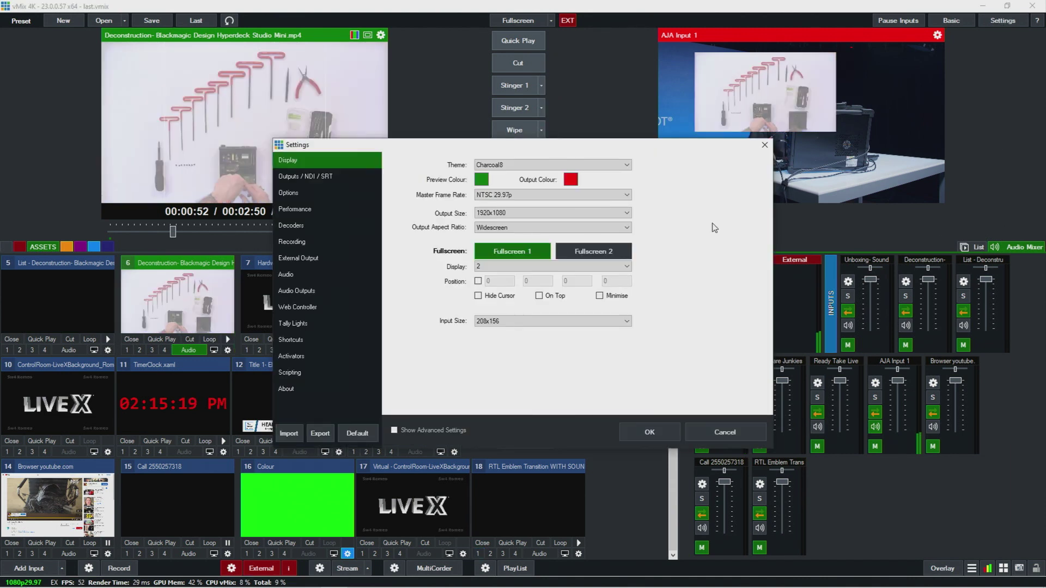
{"action": "left_click", "coordinate": [765, 145]}
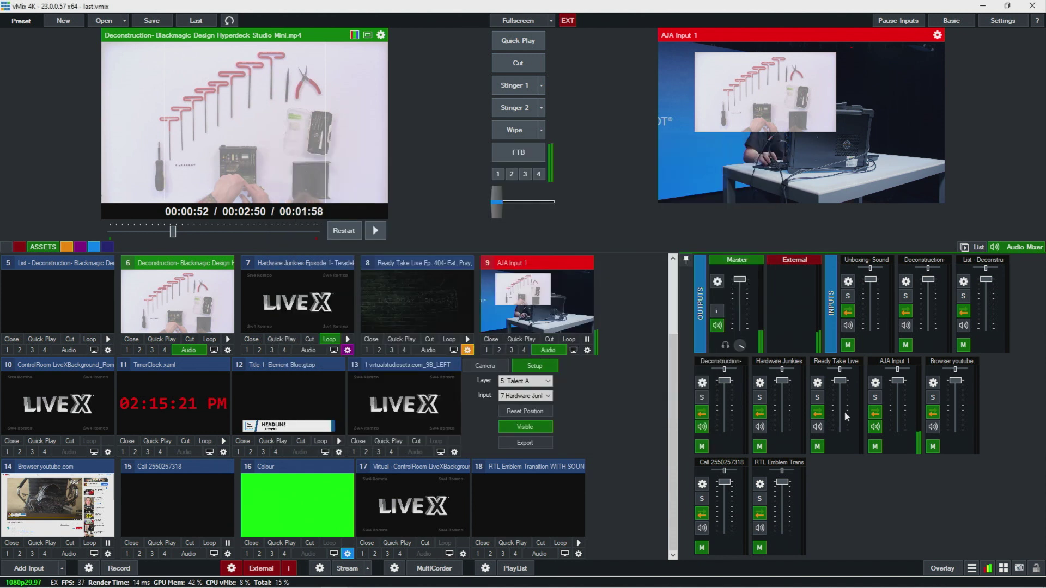
{"action": "left_click", "coordinate": [875, 427]}
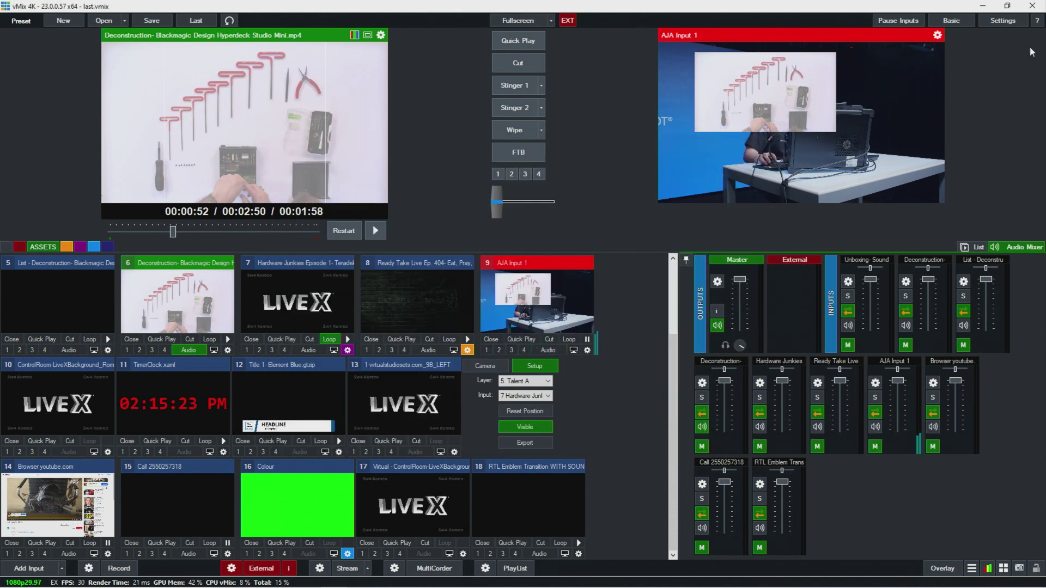
{"action": "left_click", "coordinate": [1005, 20]}
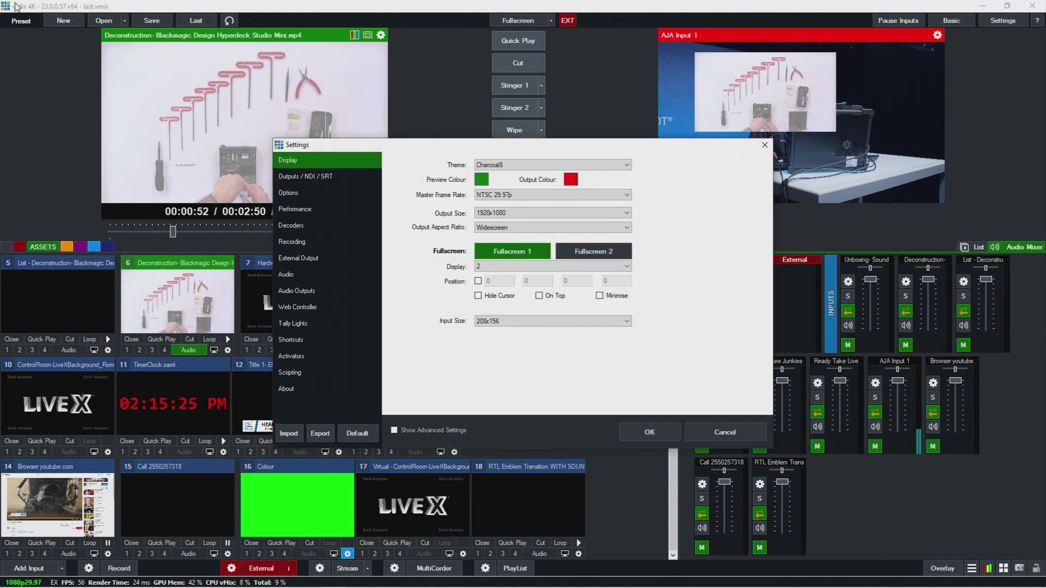
{"action": "left_click_drag", "start_coordinate": [298, 145], "coordinate": [315, 82]}
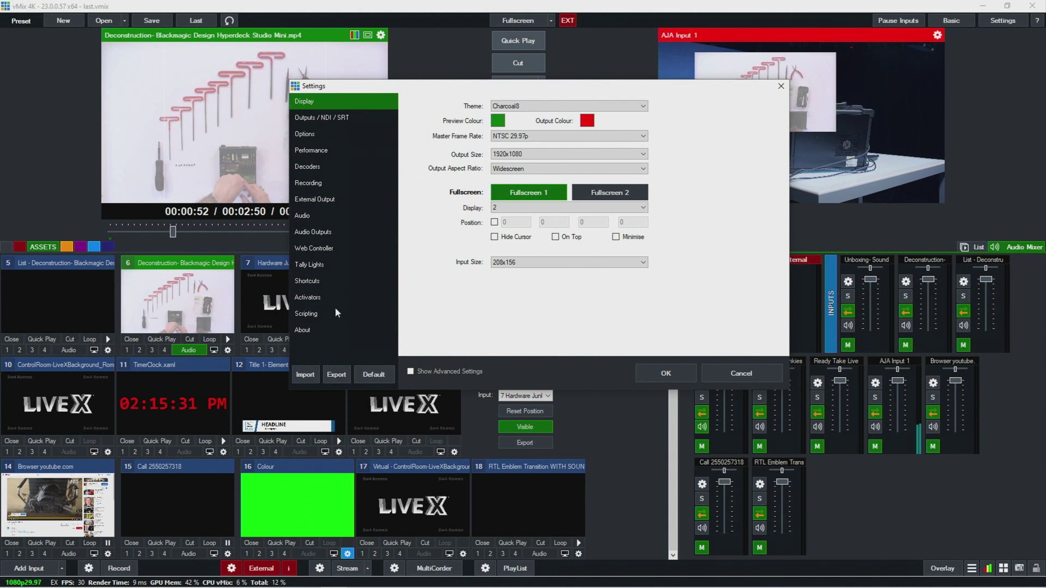
{"action": "left_click", "coordinate": [318, 312]}
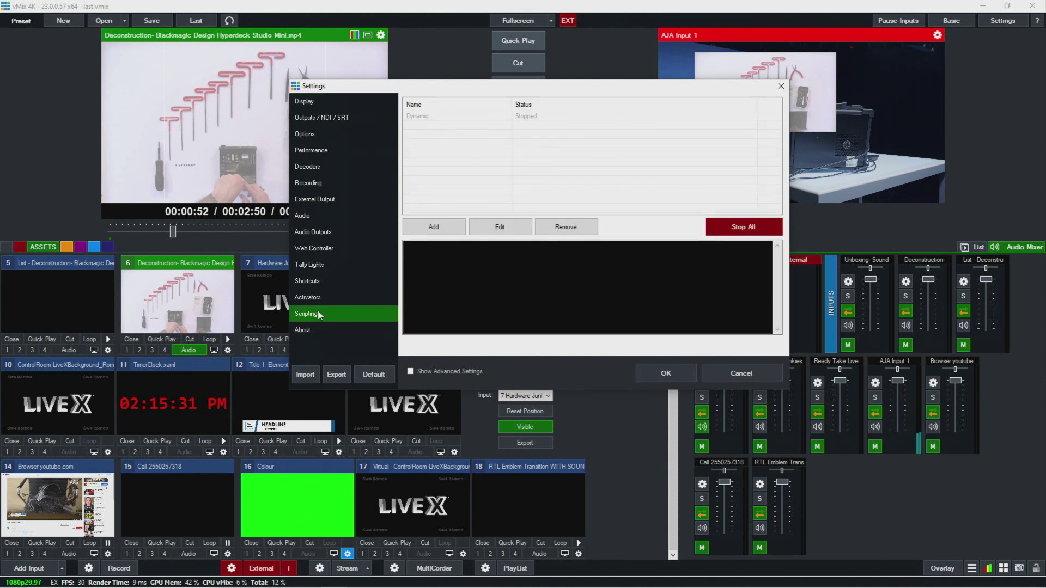
{"action": "left_click", "coordinate": [434, 226]}
{"action": "left_click_drag", "start_coordinate": [363, 154], "coordinate": [371, 112]}
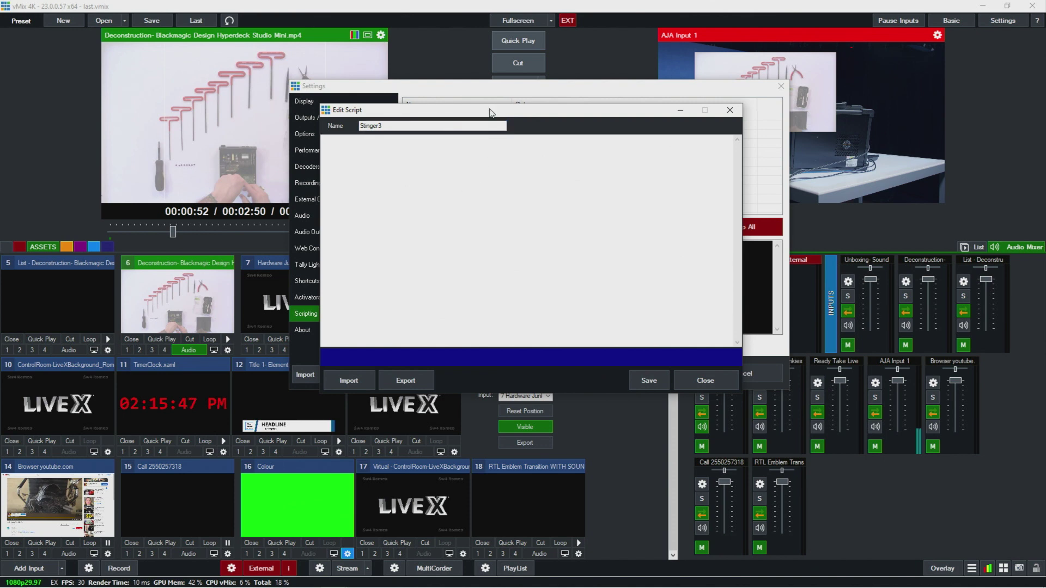
{"action": "left_click_drag", "start_coordinate": [483, 111], "coordinate": [504, 105]}
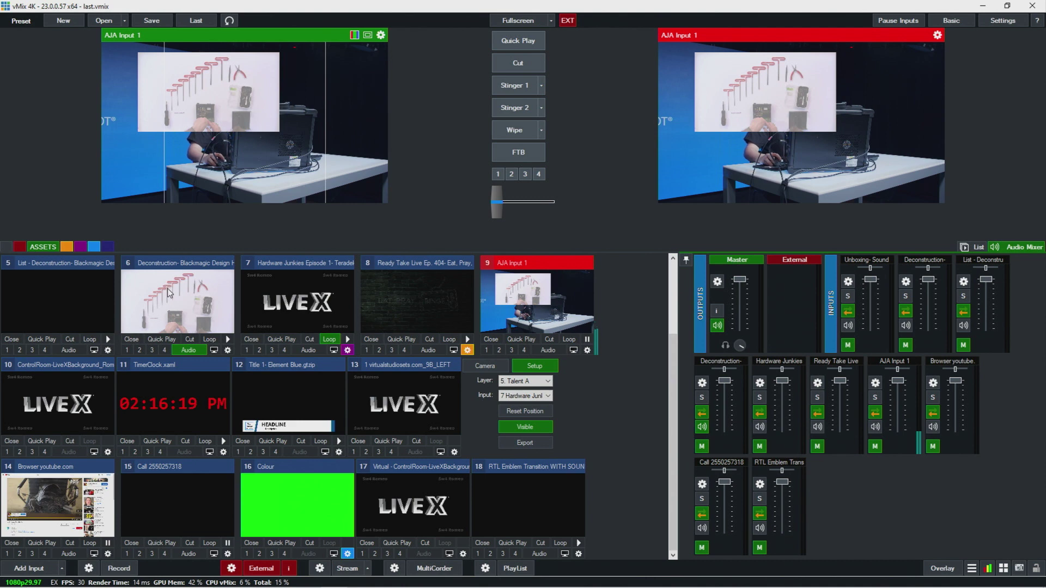
Preview the Deconstruction video and switch overlay 1 back and forth between it and input 7.
{"action": "left_click", "coordinate": [169, 293]}
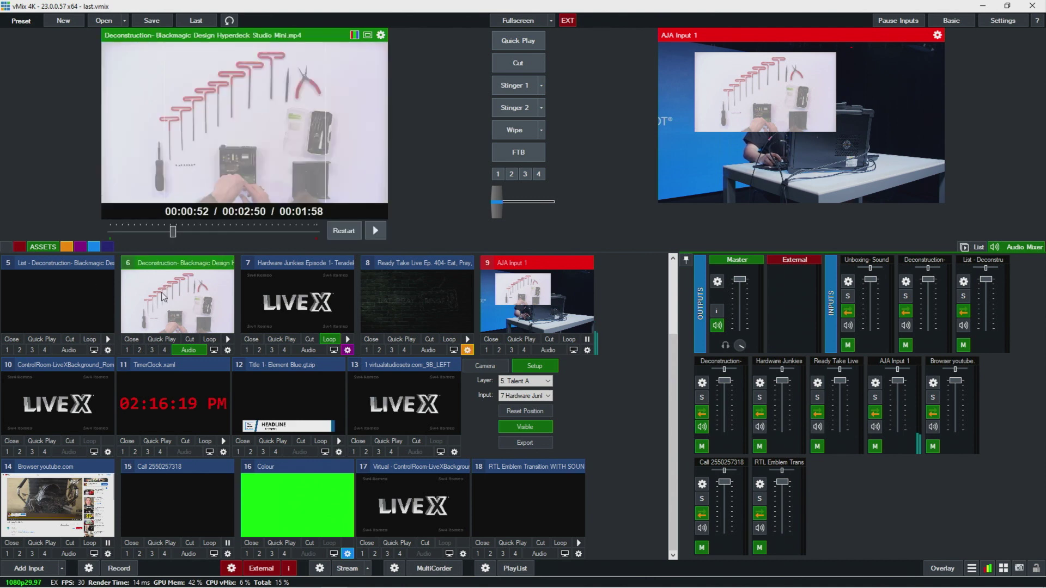
{"action": "left_click", "coordinate": [127, 349]}
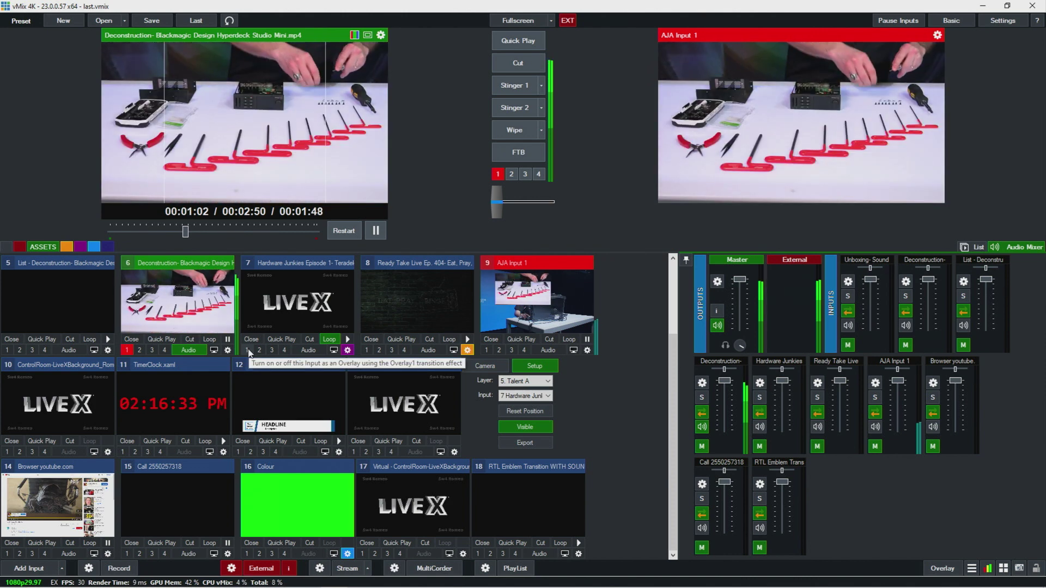
{"action": "left_click", "coordinate": [248, 350]}
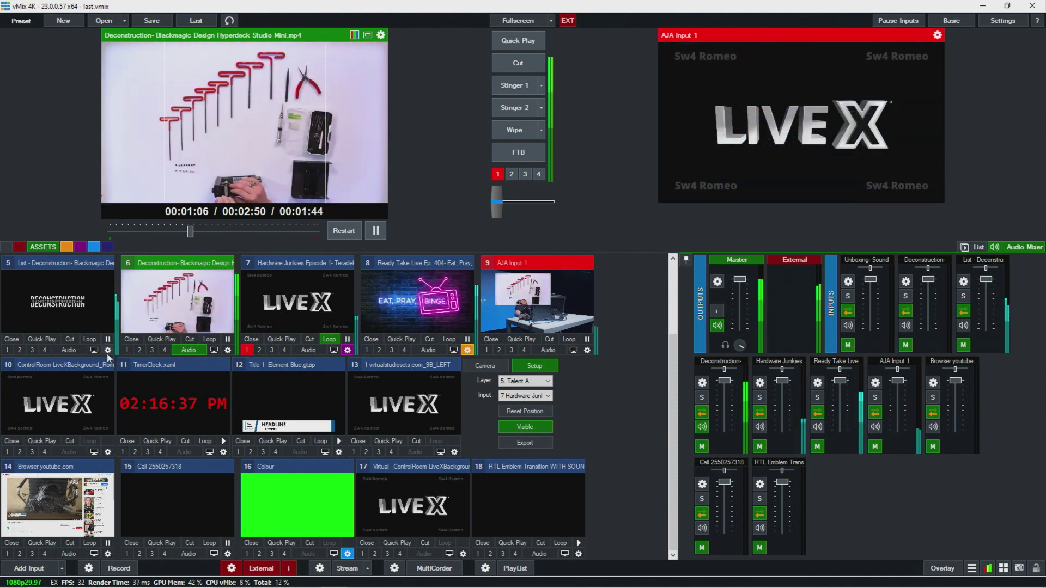
{"action": "left_click", "coordinate": [129, 350]}
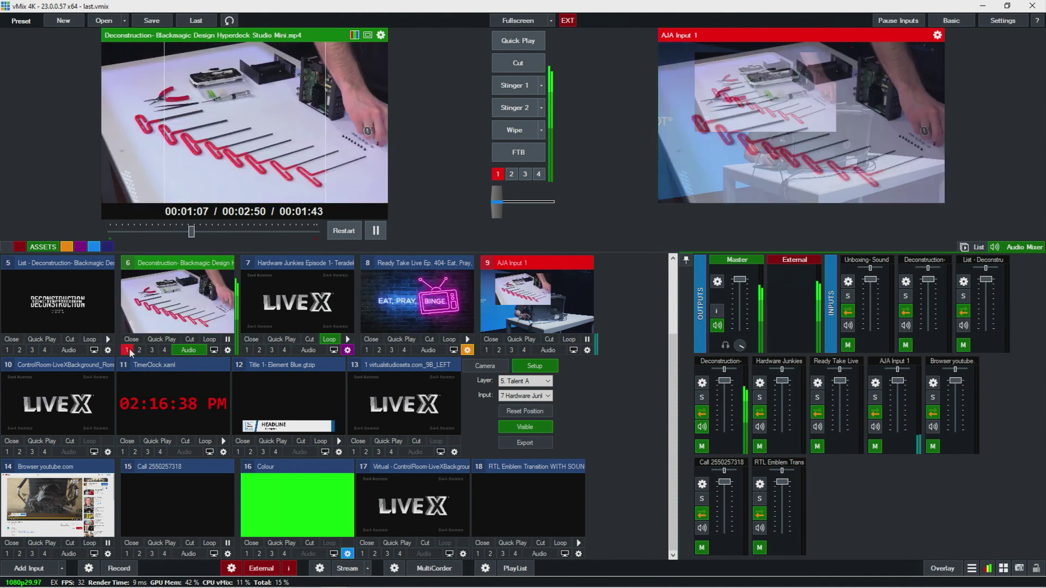
{"action": "left_click", "coordinate": [249, 350]}
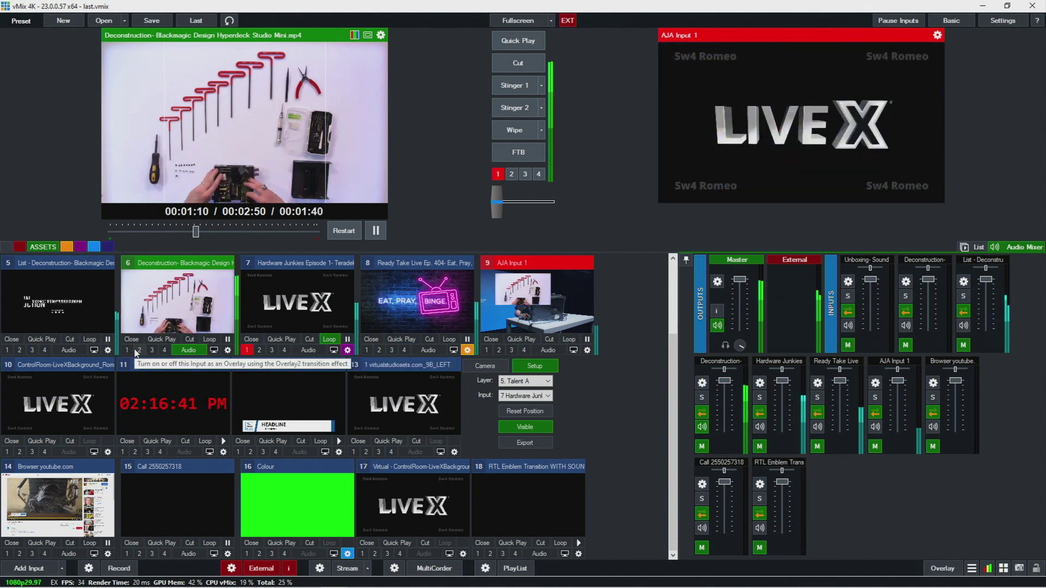
{"action": "left_click", "coordinate": [130, 350]}
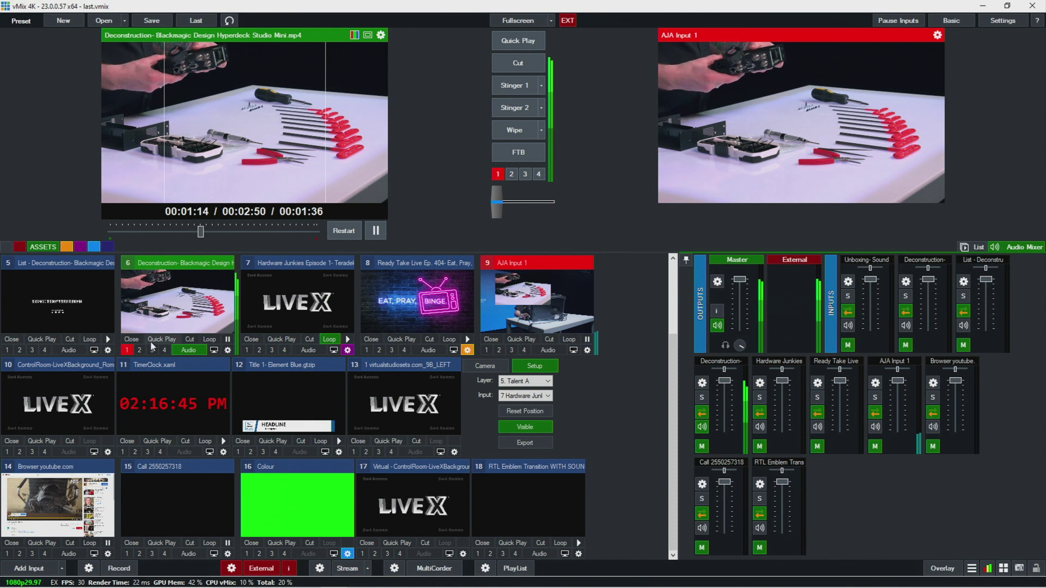
{"action": "left_click", "coordinate": [126, 349]}
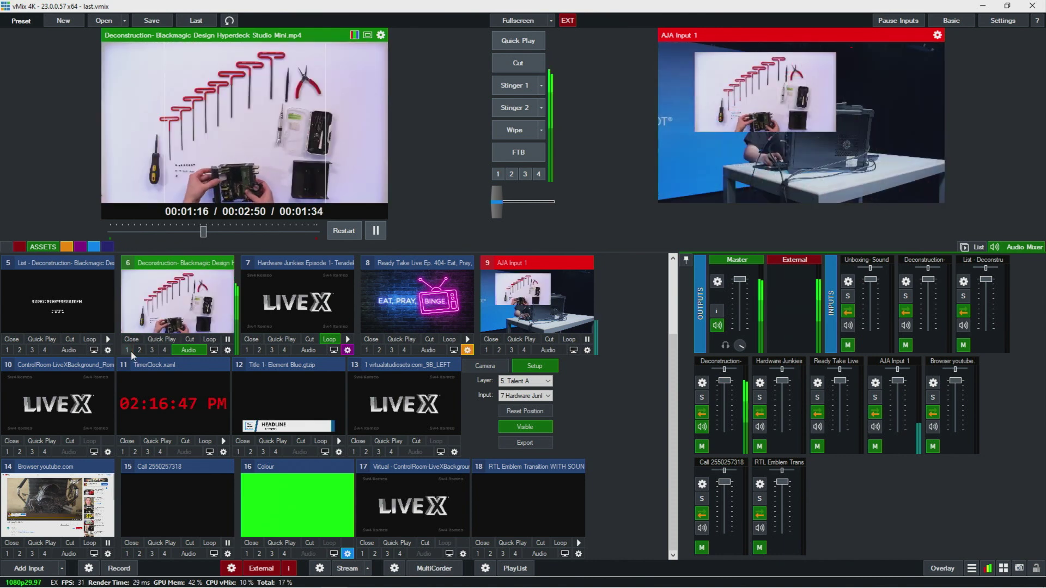
{"action": "left_click", "coordinate": [127, 350]}
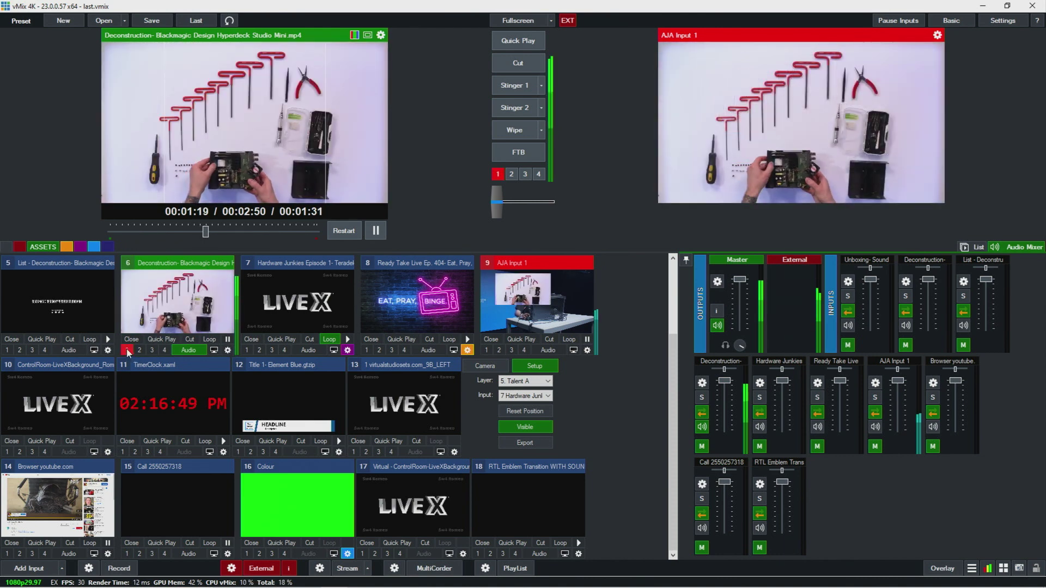
{"action": "left_click", "coordinate": [247, 350]}
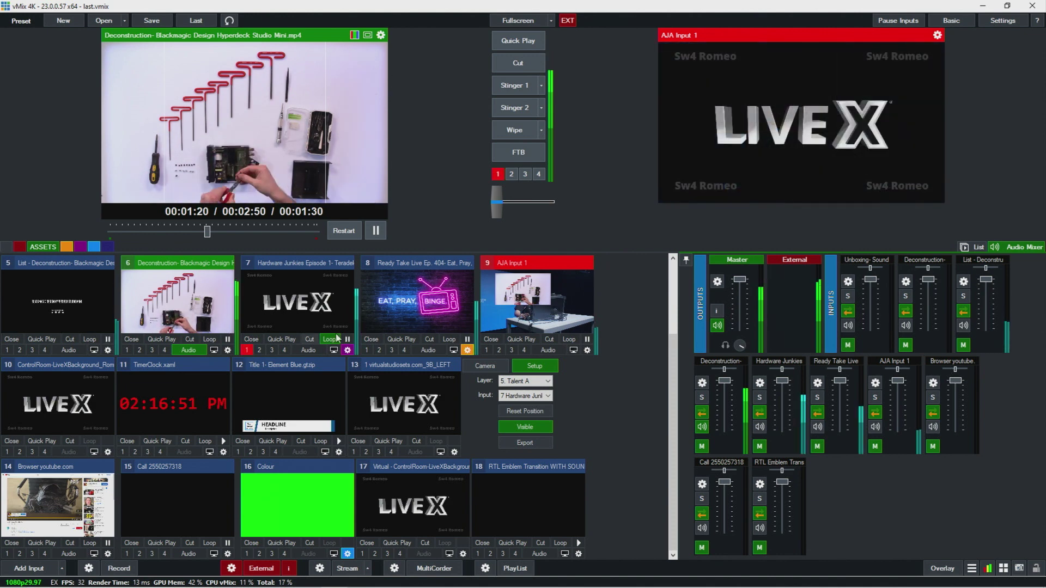
{"action": "left_click", "coordinate": [126, 350]}
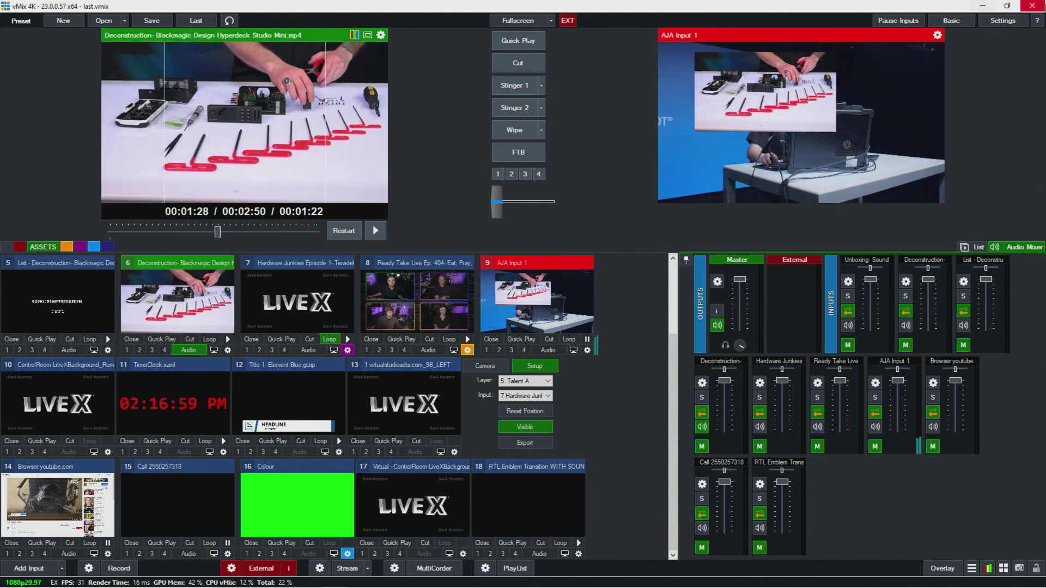
Add a new script named Stinger3 in the Scripting settings.
{"action": "left_click", "coordinate": [1009, 24]}
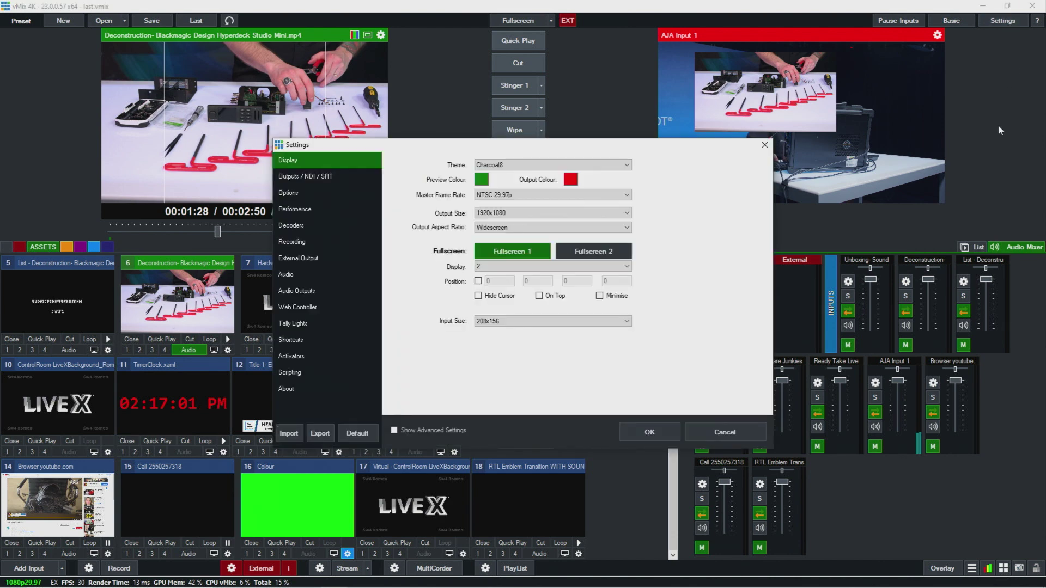
{"action": "left_click", "coordinate": [313, 341]}
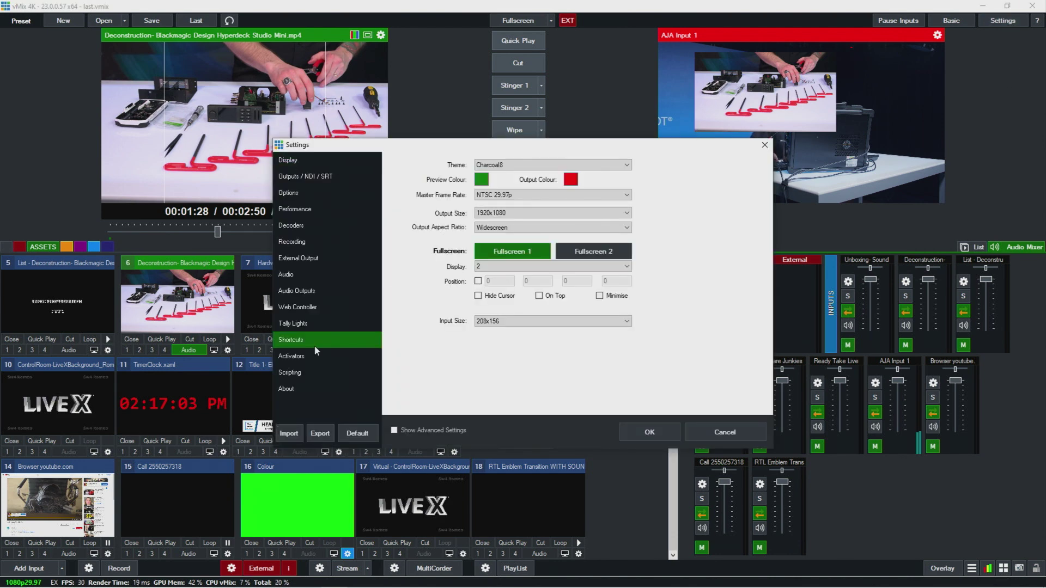
{"action": "left_click", "coordinate": [300, 375]}
{"action": "left_click", "coordinate": [418, 285]}
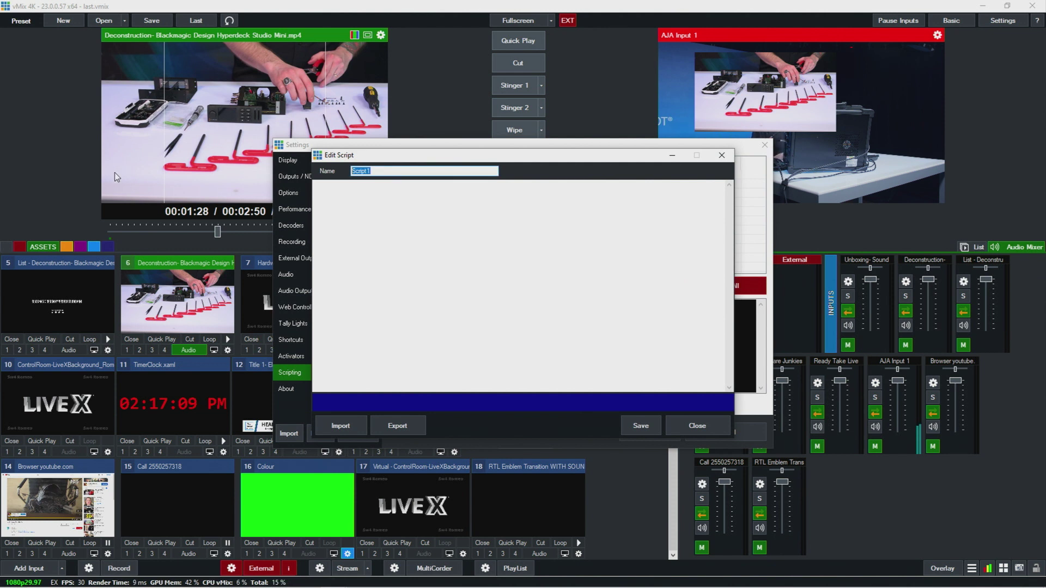
{"action": "type", "text": "S"}
{"action": "key", "text": "BackSpace"}
{"action": "key", "text": "BackSpace"}
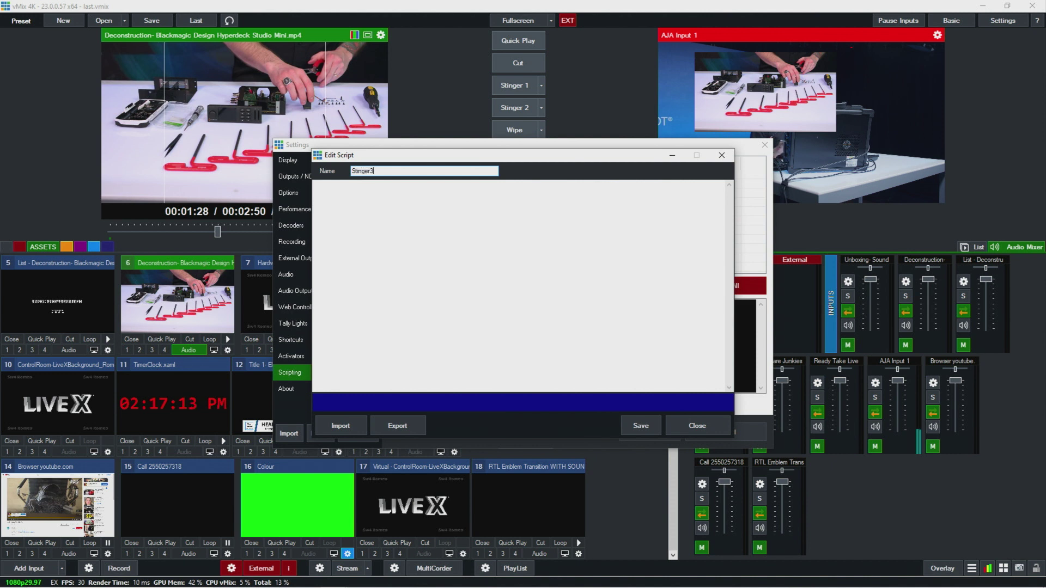
{"action": "left_click", "coordinate": [635, 425]}
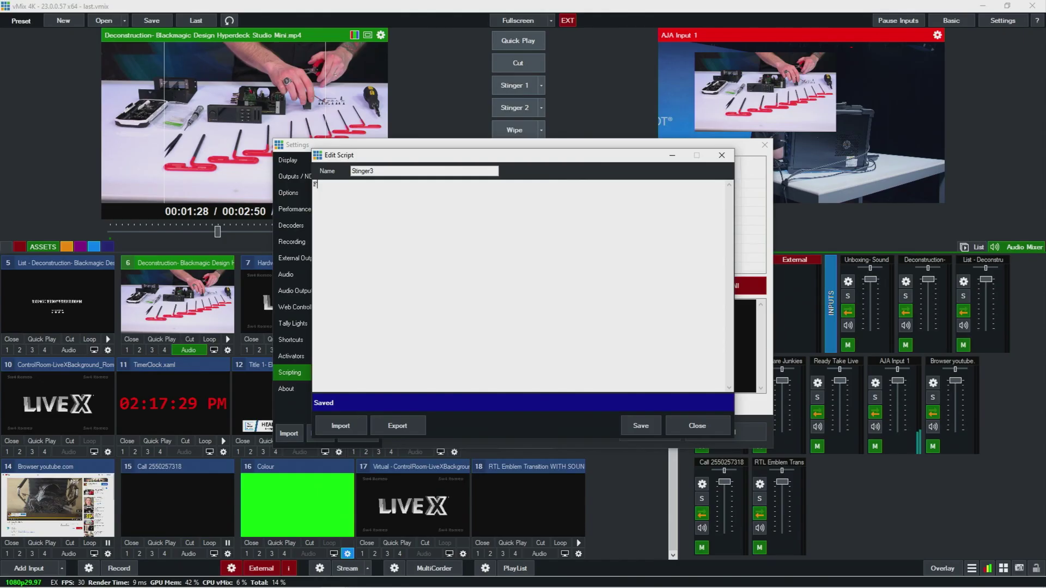
Begin the script with Function=Overlay4In&Input=, then close the editor and Settings.
{"action": "type", "text": "tion="}
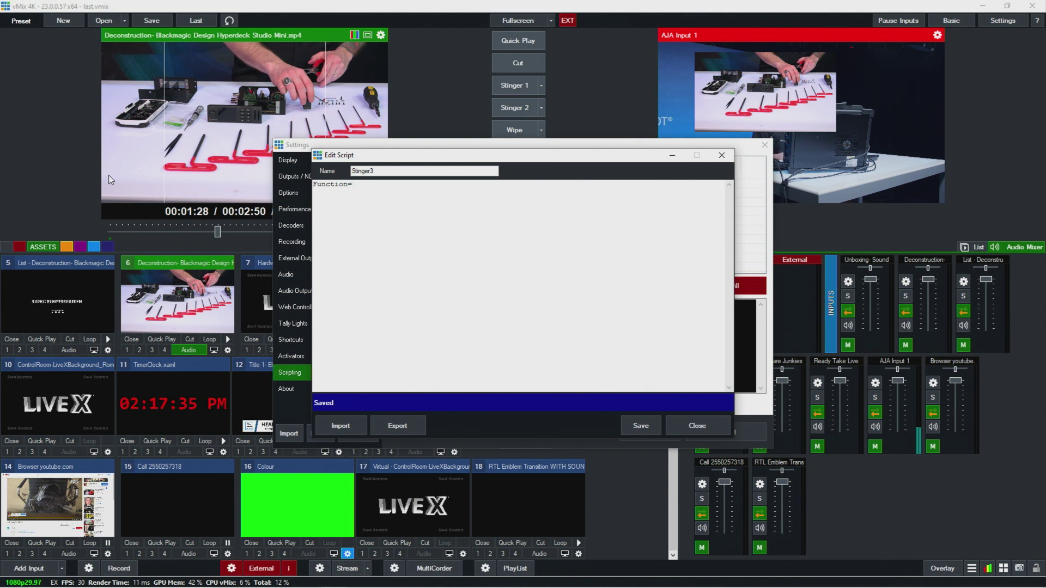
{"action": "type", "text": "Ov"}
{"action": "type", "text": "Input="}
{"action": "key", "text": "Escape"}
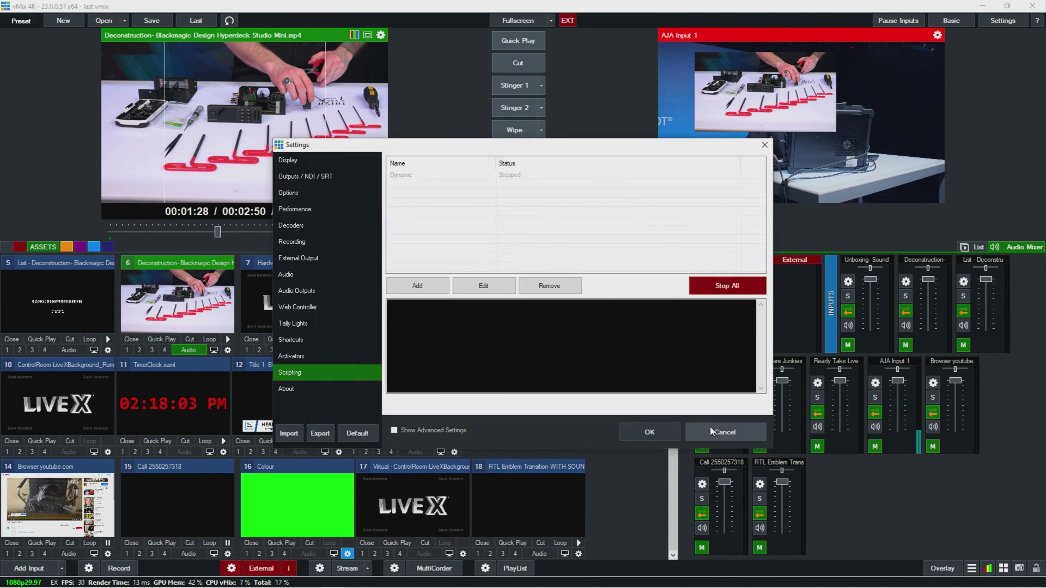
{"action": "left_click", "coordinate": [710, 427]}
Rename input 18 to 'stinger' in its General settings.
{"action": "left_click", "coordinate": [579, 554]}
{"action": "left_click", "coordinate": [214, 69]}
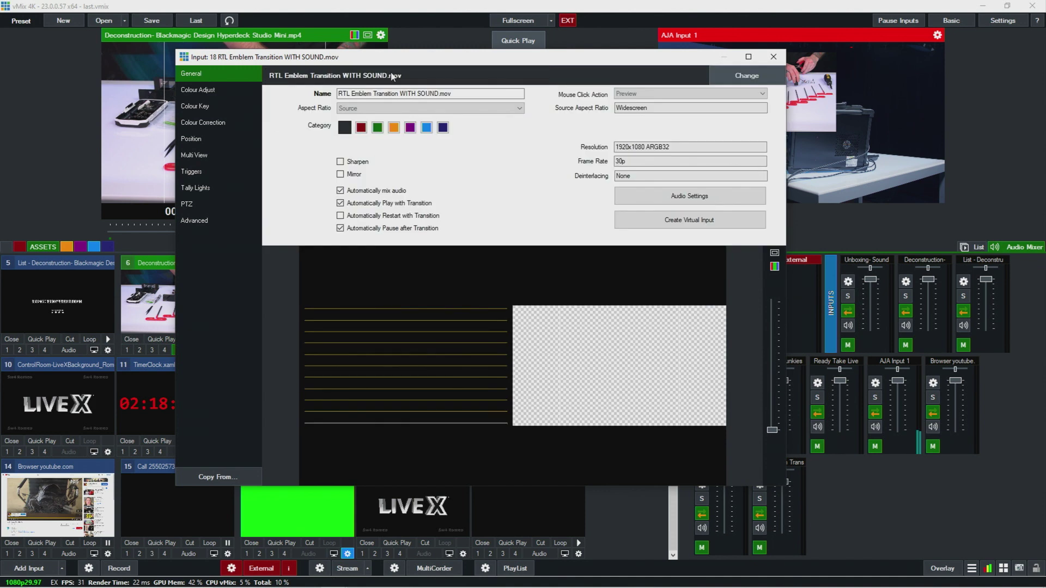
{"action": "key", "text": "ctrl+a"}
{"action": "type", "text": "s"}
{"action": "left_click", "coordinate": [767, 55]}
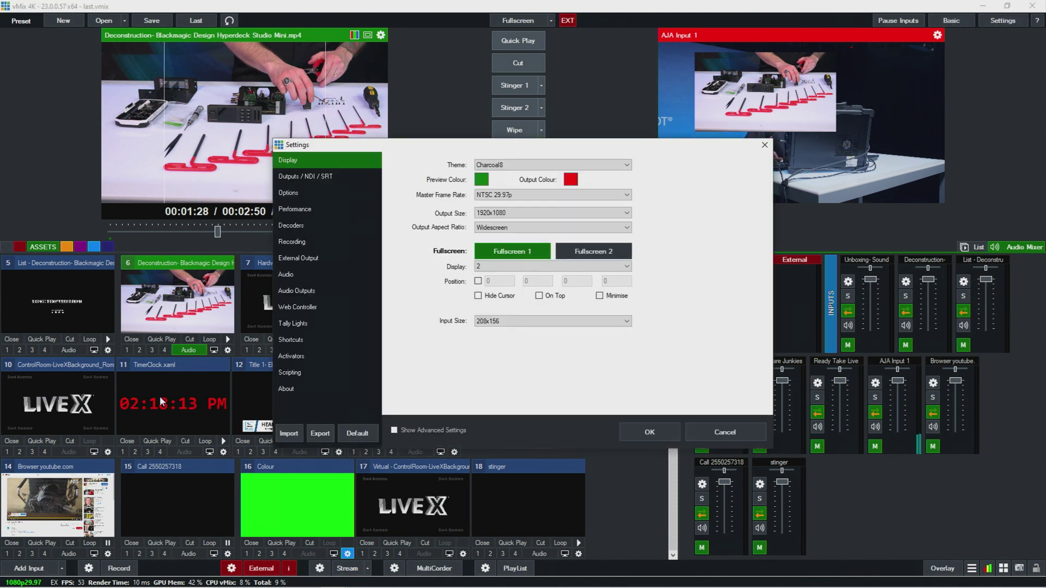
Edit Stinger3 to add the Overlay4In stinger, Sleep 1400 and Cut&Input=0 lines.
{"action": "left_click", "coordinate": [326, 371]}
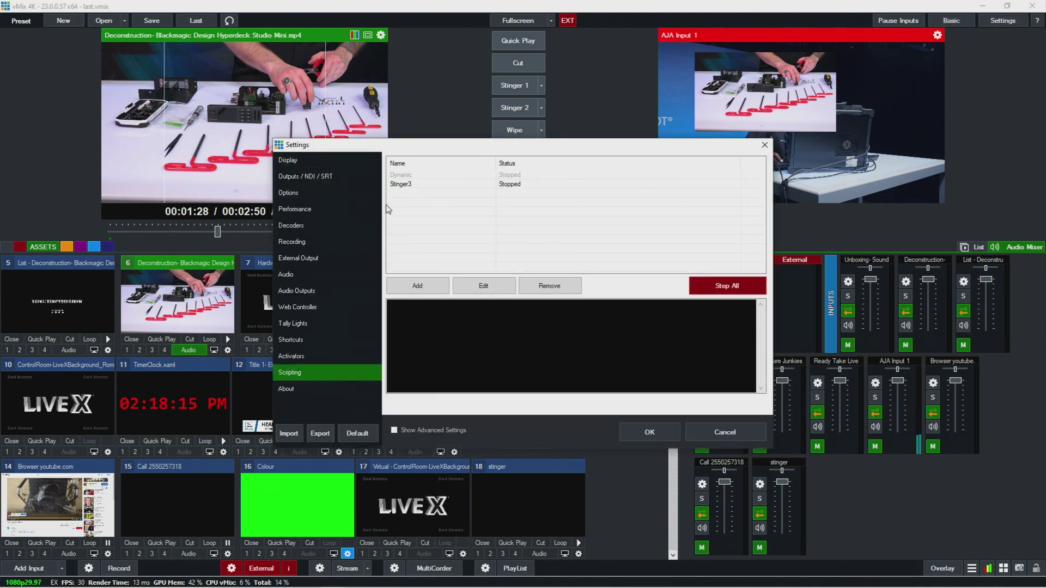
{"action": "left_click", "coordinate": [401, 185]}
{"action": "left_click", "coordinate": [479, 287]}
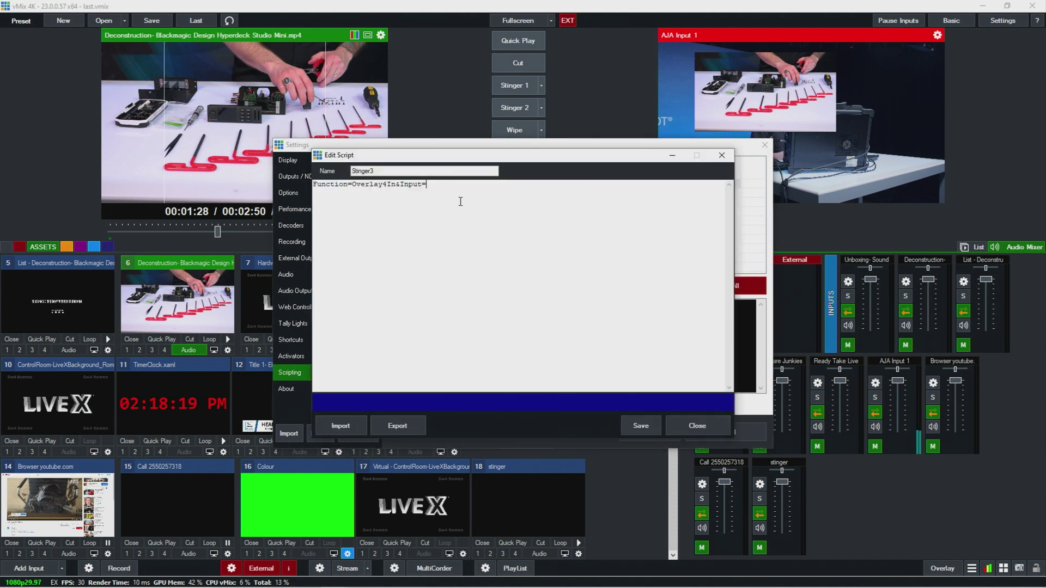
{"action": "type", "text": "nger"}
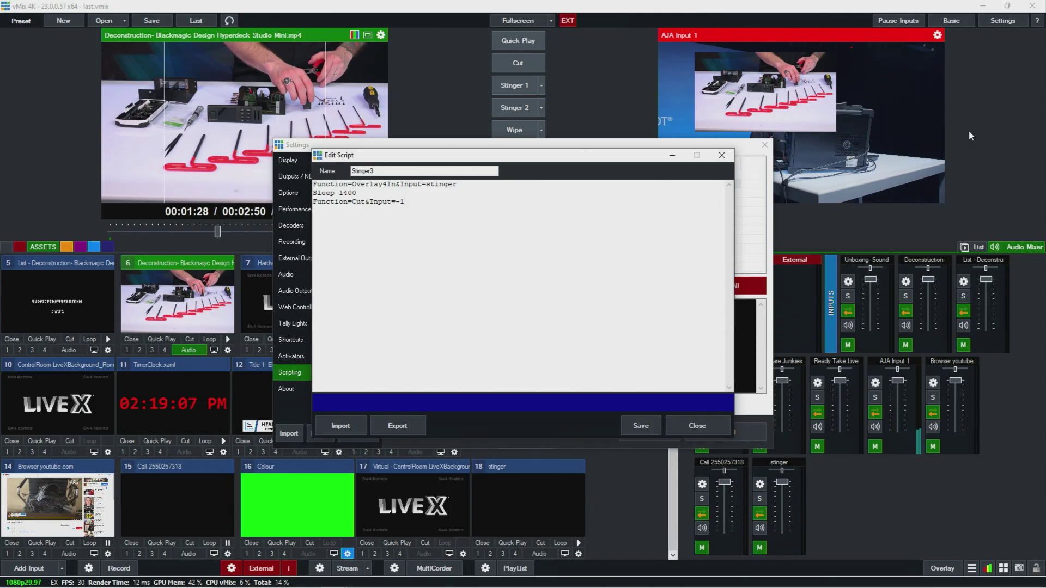
{"action": "left_click", "coordinate": [387, 240]}
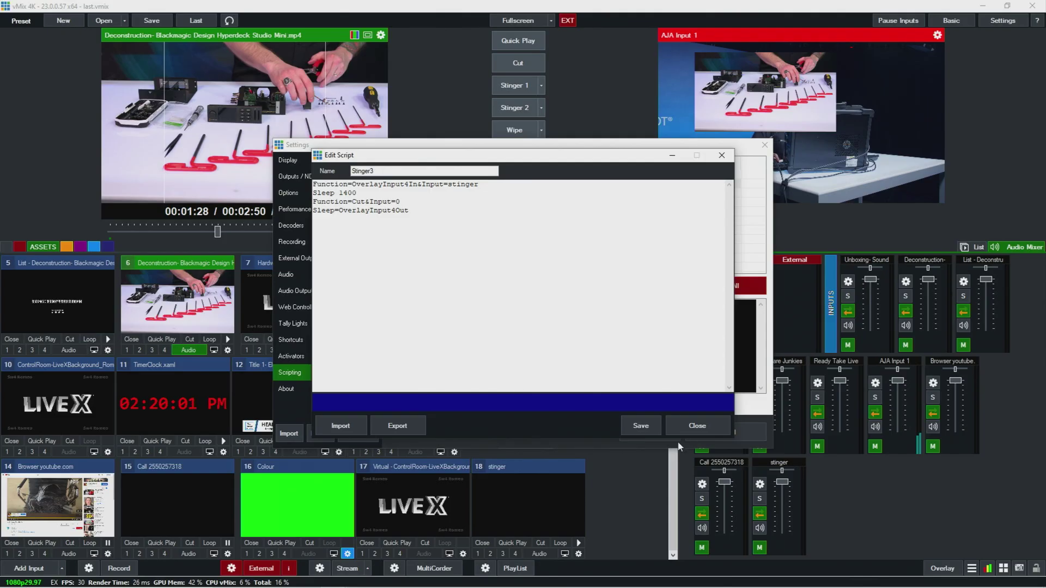
Save Stinger3, fix the misspelled Function syntax error, save again and close the editor.
{"action": "left_click", "coordinate": [649, 429]}
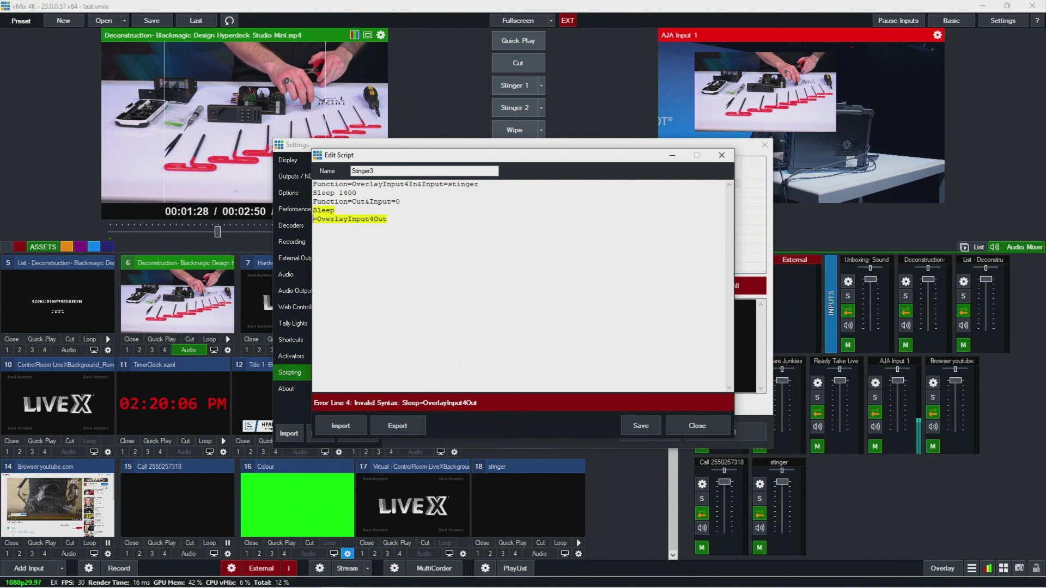
{"action": "type", "text": "tion"}
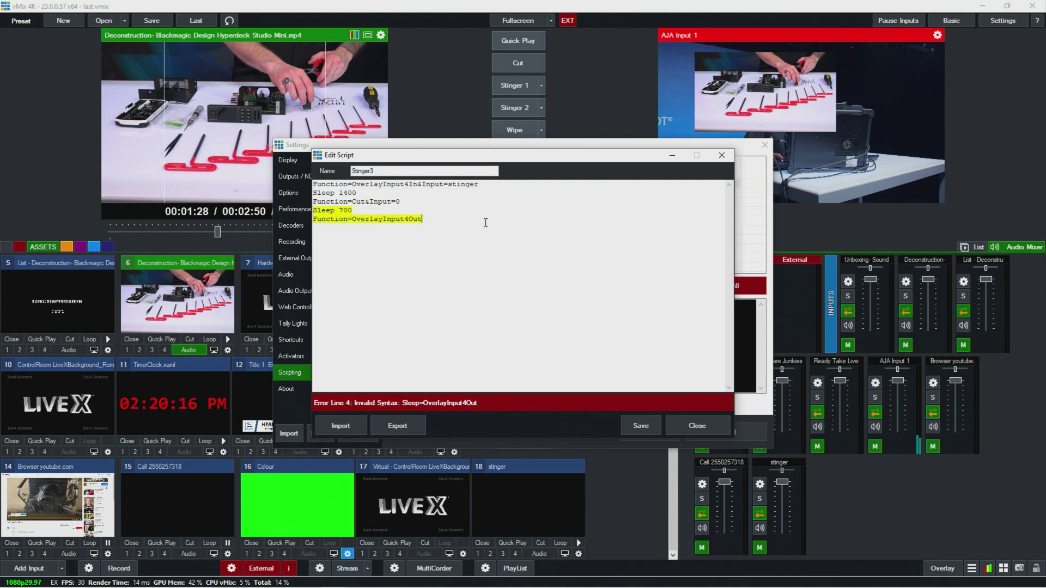
{"action": "left_click", "coordinate": [636, 421]}
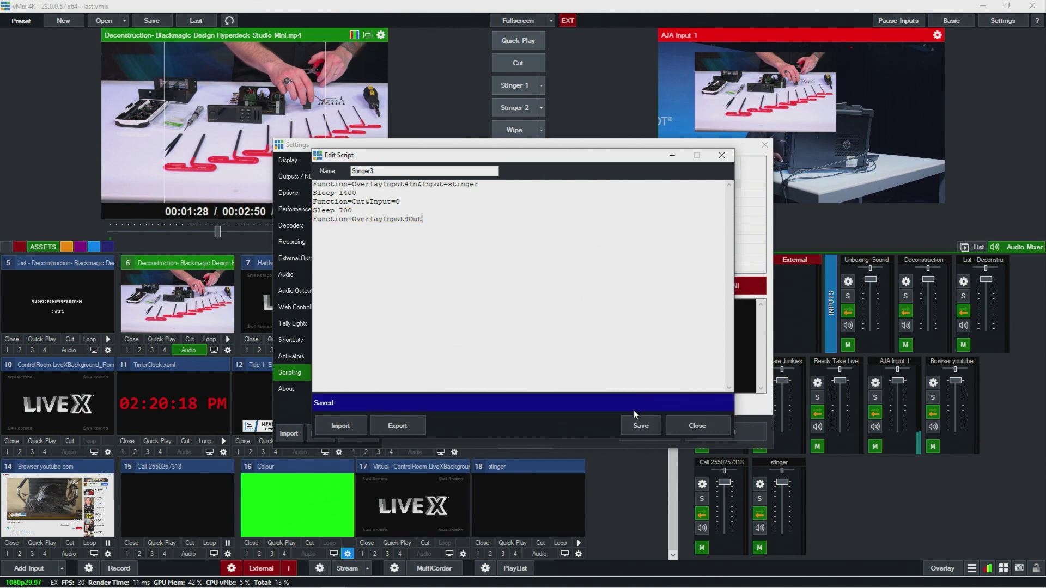
{"action": "left_click", "coordinate": [722, 156]}
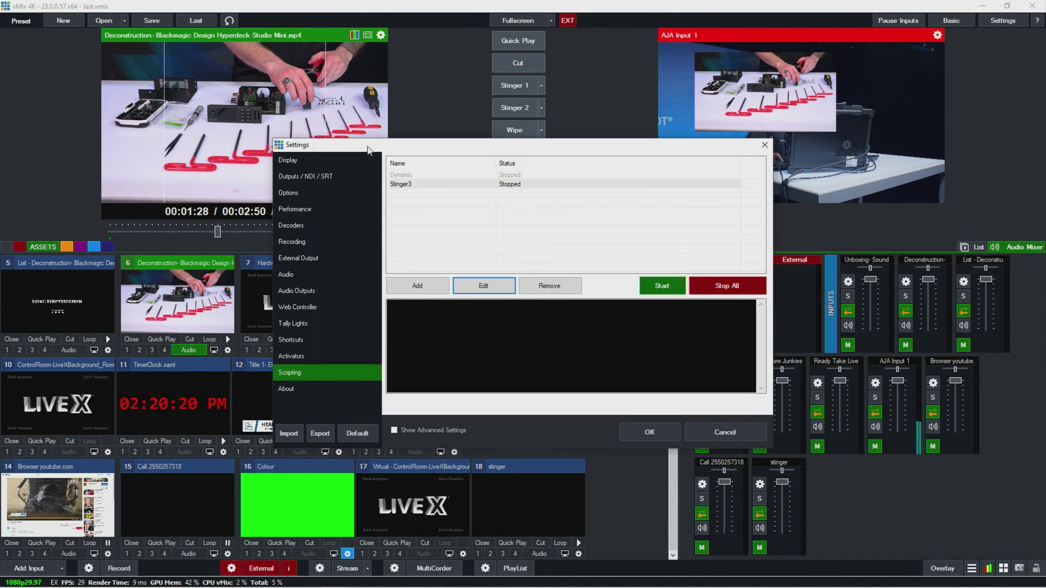
Move the Settings window off the previews and test-run the Stinger3 script several times.
{"action": "left_click_drag", "start_coordinate": [368, 147], "coordinate": [391, 234]}
{"action": "left_click_drag", "start_coordinate": [651, 237], "coordinate": [625, 240]}
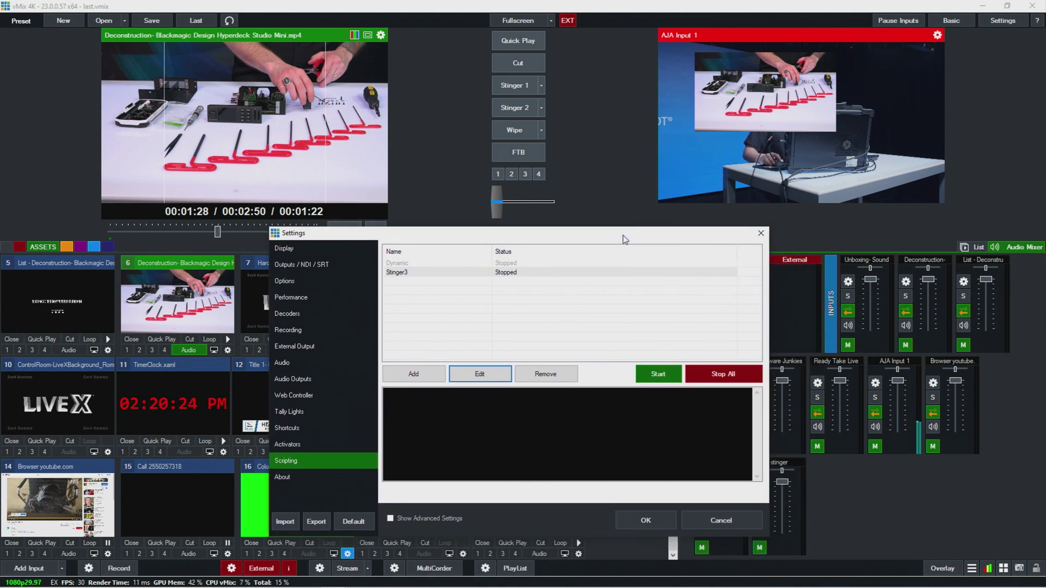
{"action": "left_click", "coordinate": [662, 374]}
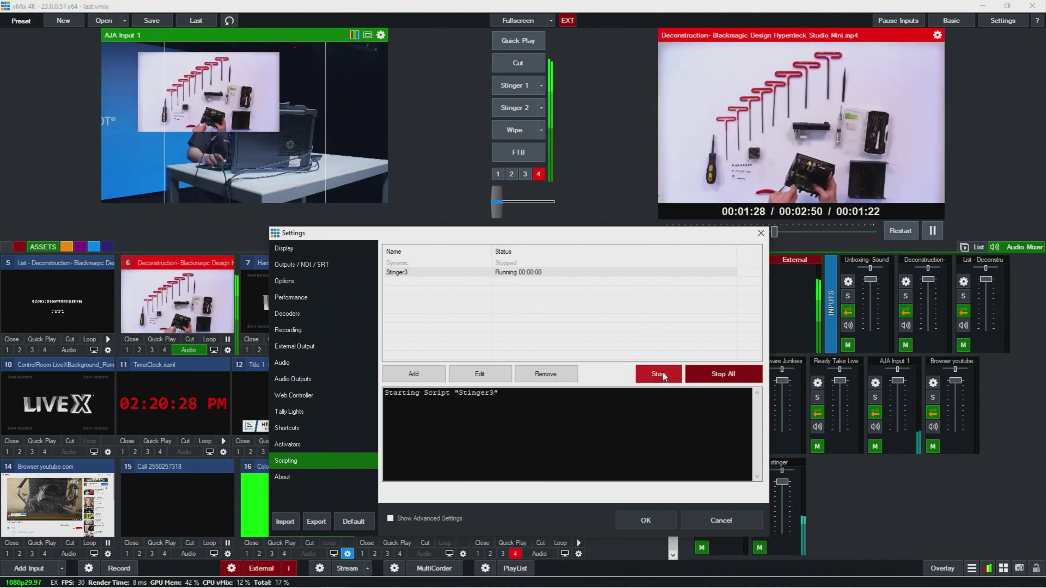
{"action": "left_click", "coordinate": [662, 373]}
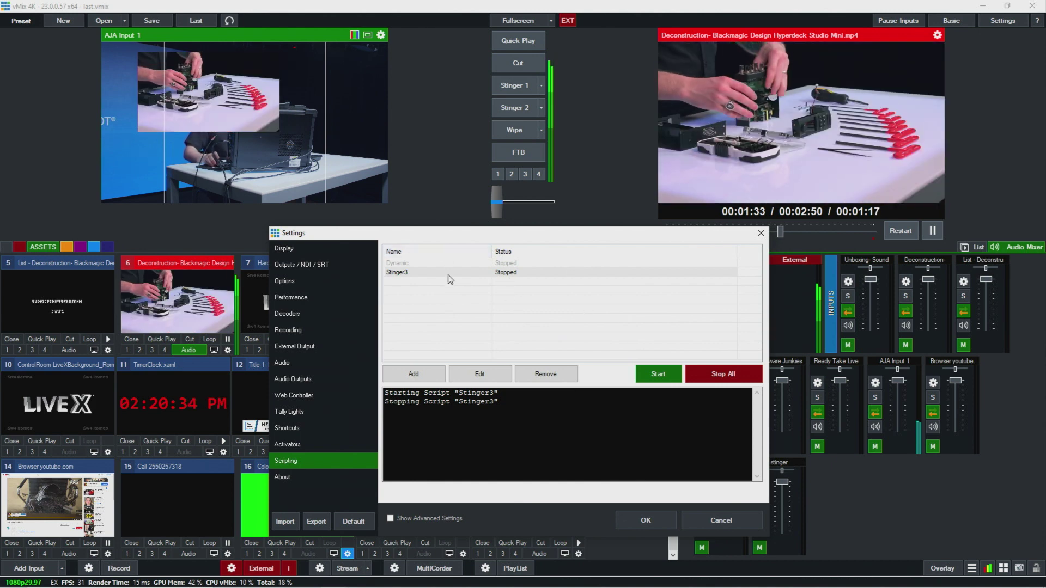
{"action": "left_click", "coordinate": [659, 373]}
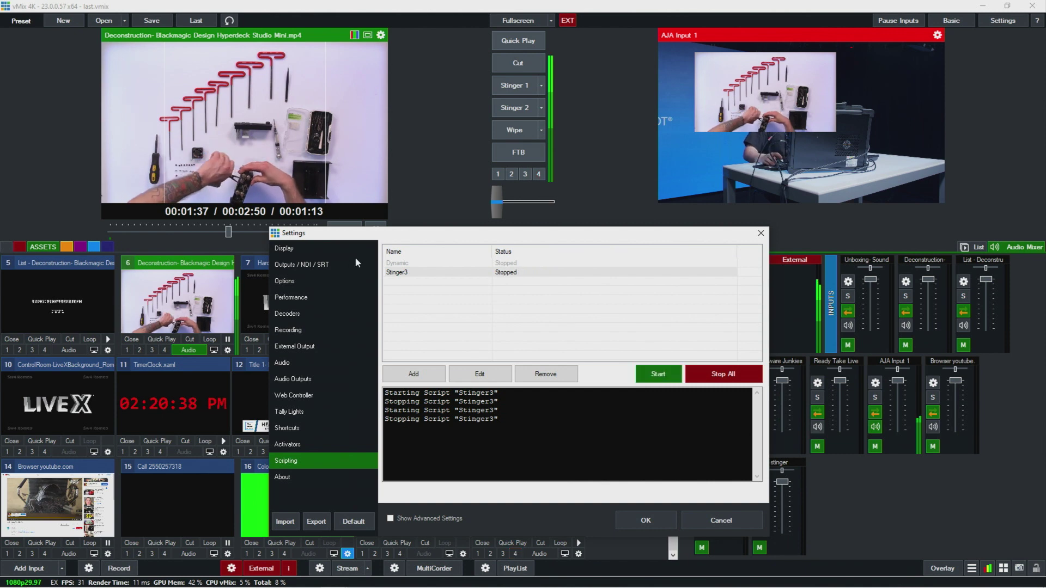
{"action": "left_click", "coordinate": [656, 376]}
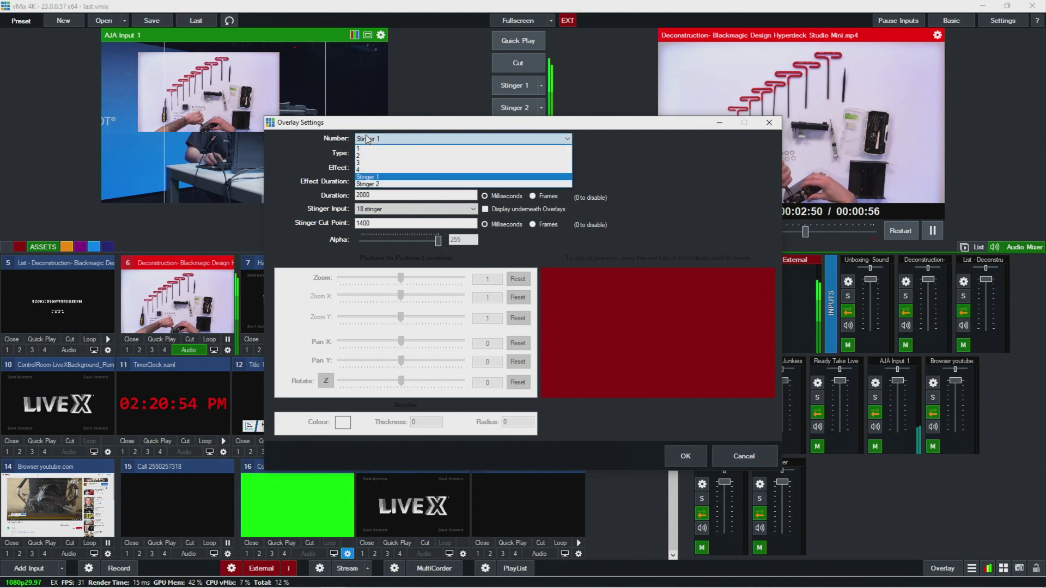
Change overlay 4's effect from Fade to Cut and confirm the overlay settings.
{"action": "left_click", "coordinate": [368, 169]}
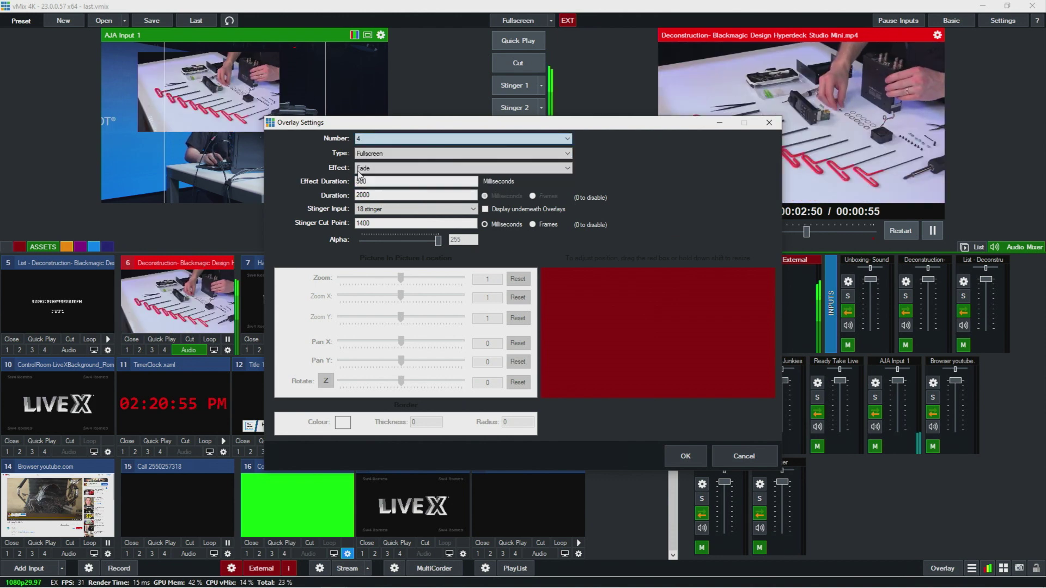
{"action": "left_click", "coordinate": [406, 169]}
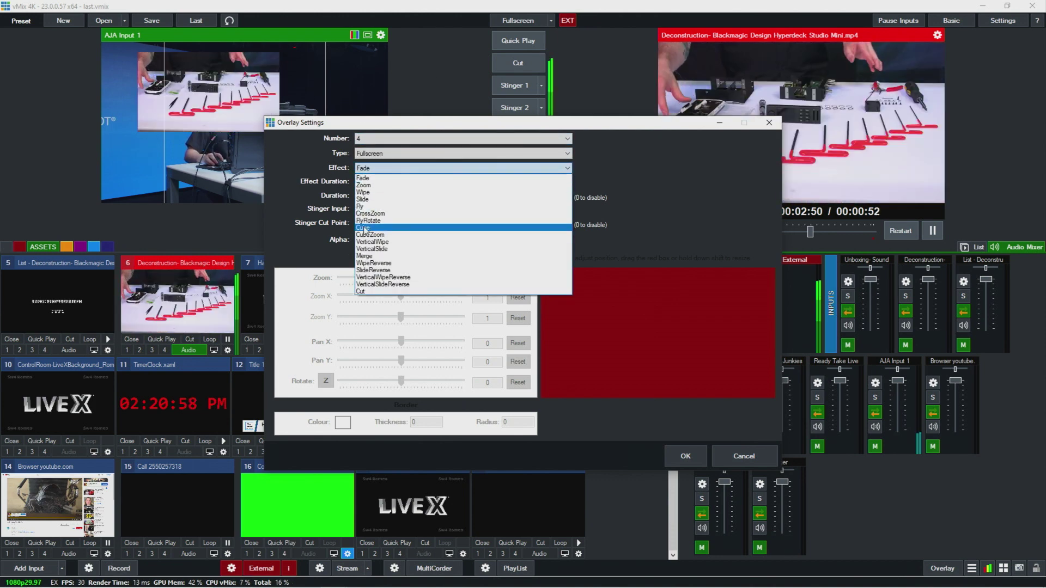
{"action": "left_click", "coordinate": [374, 293]}
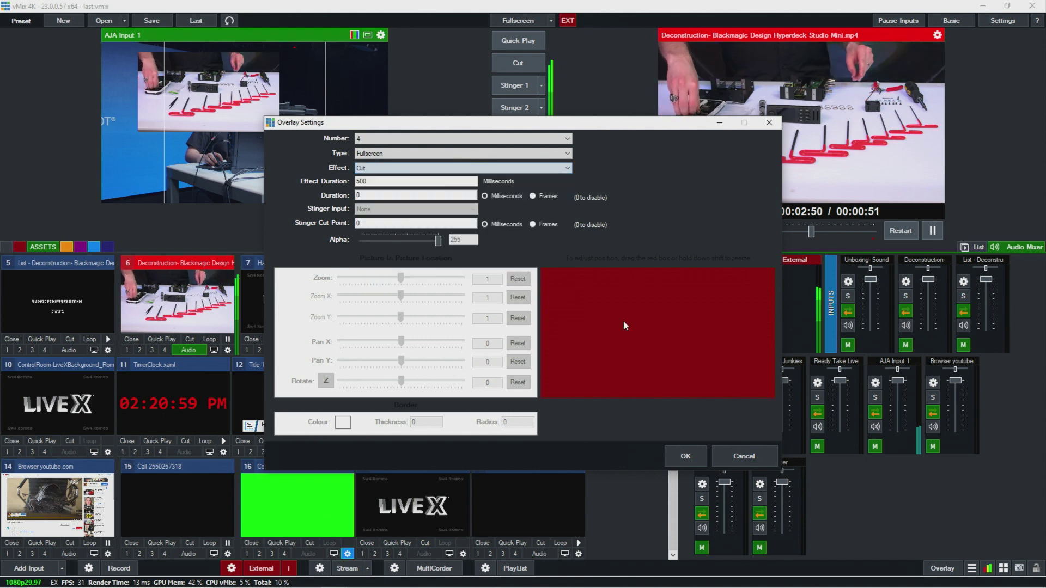
{"action": "left_click", "coordinate": [685, 456]}
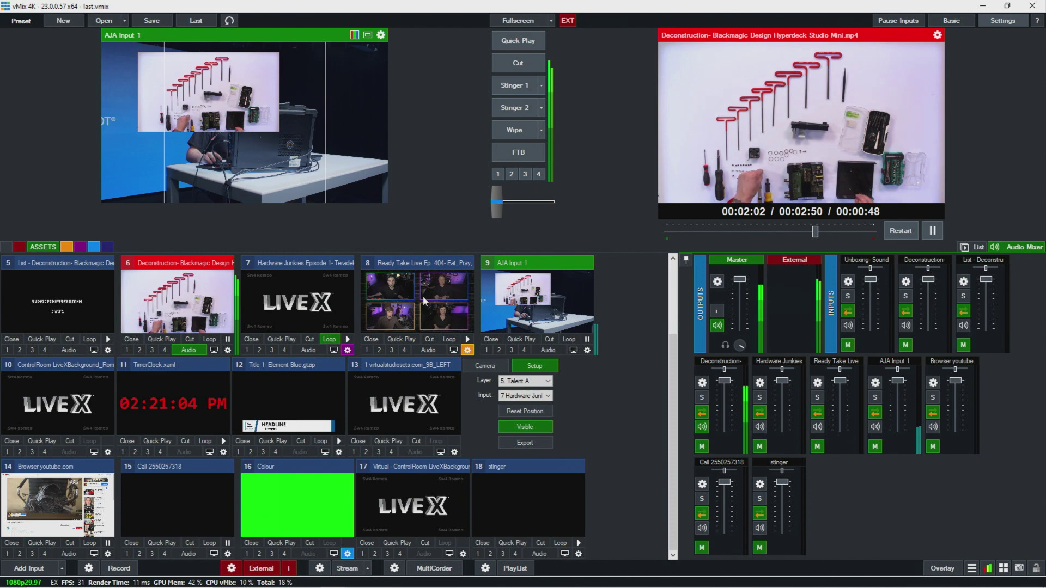
Reopen Settings on the Scripting page and test-run the Stinger3 script.
{"action": "left_click", "coordinate": [1003, 20]}
{"action": "left_click", "coordinate": [313, 340]}
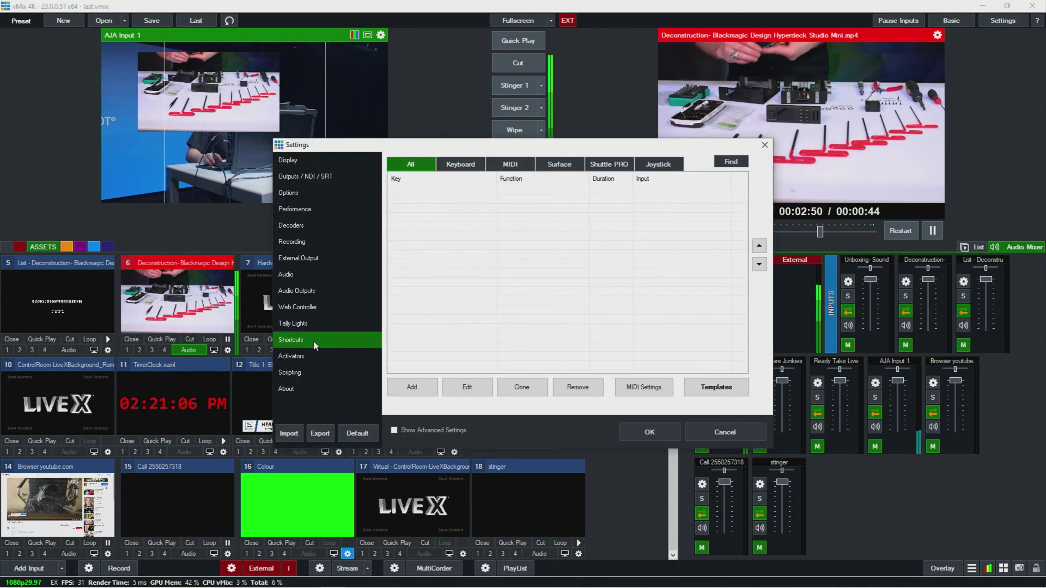
{"action": "left_click", "coordinate": [316, 375]}
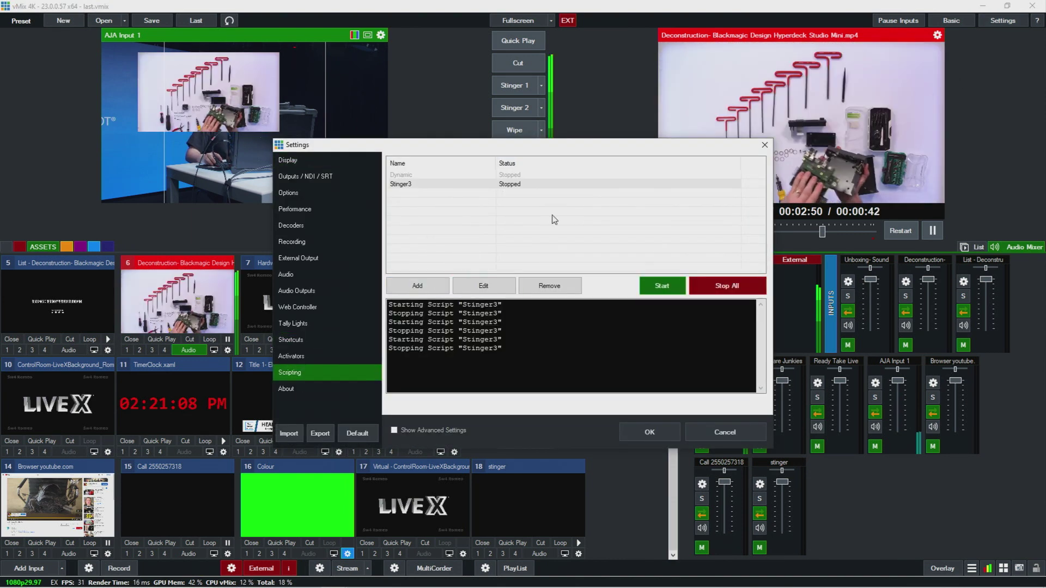
{"action": "left_click", "coordinate": [553, 186]}
{"action": "left_click", "coordinate": [662, 289]}
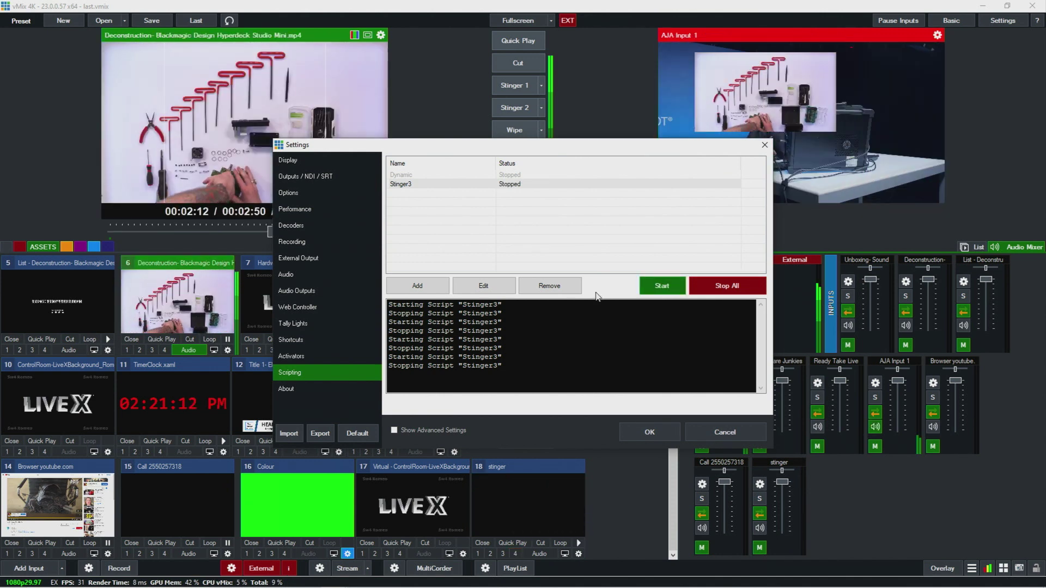
Open the Stinger3 script for editing and change its first pause to Sleep 1450.
{"action": "left_click_drag", "start_coordinate": [598, 144], "coordinate": [533, 294]}
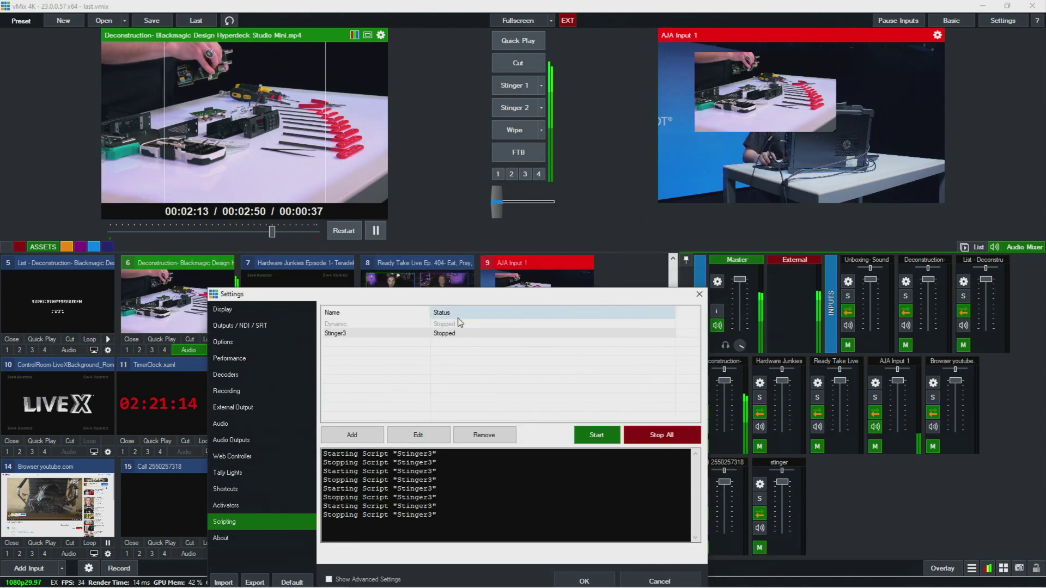
{"action": "left_click", "coordinate": [394, 334]}
{"action": "left_click", "coordinate": [418, 434]}
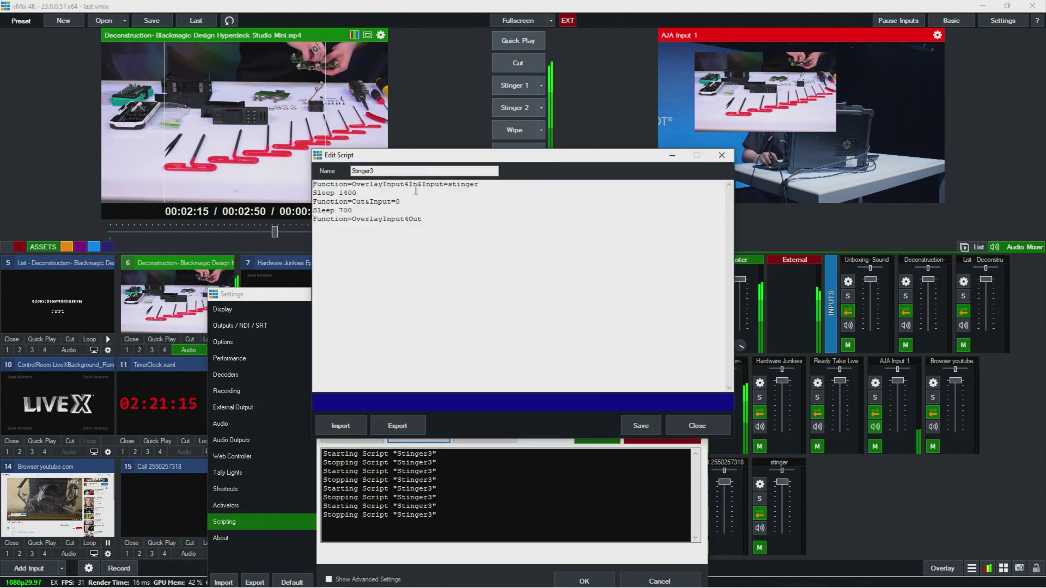
{"action": "left_click", "coordinate": [357, 193]}
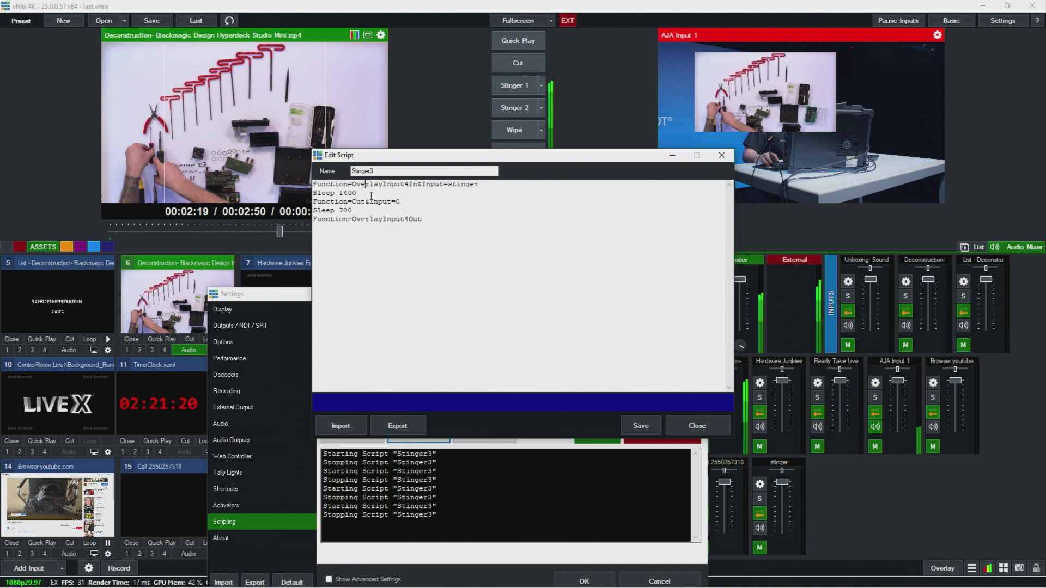
{"action": "double_click", "coordinate": [357, 193]}
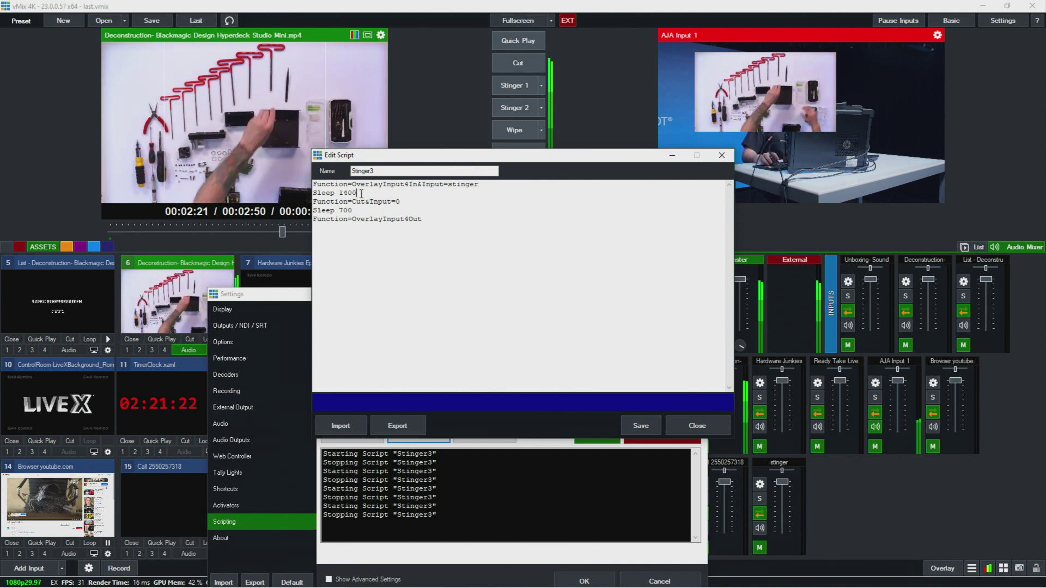
{"action": "type", "text": "140"}
{"action": "key", "text": "Delete"}
{"action": "type", "text": "50Function=Cut&Input=0"}
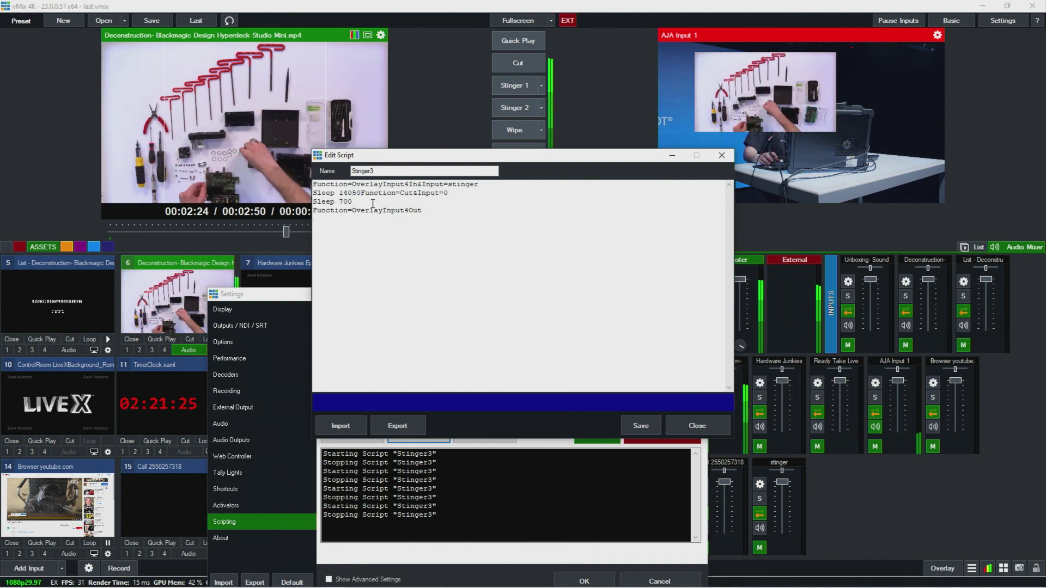
{"action": "key", "text": "Return"}
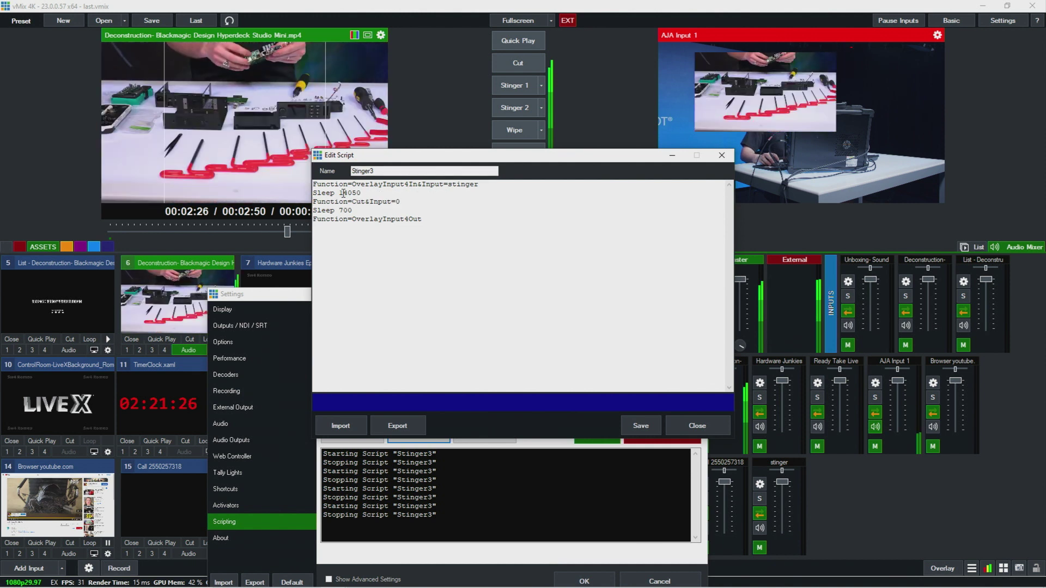
{"action": "left_click", "coordinate": [353, 192]}
{"action": "key", "text": "BackSpace"}
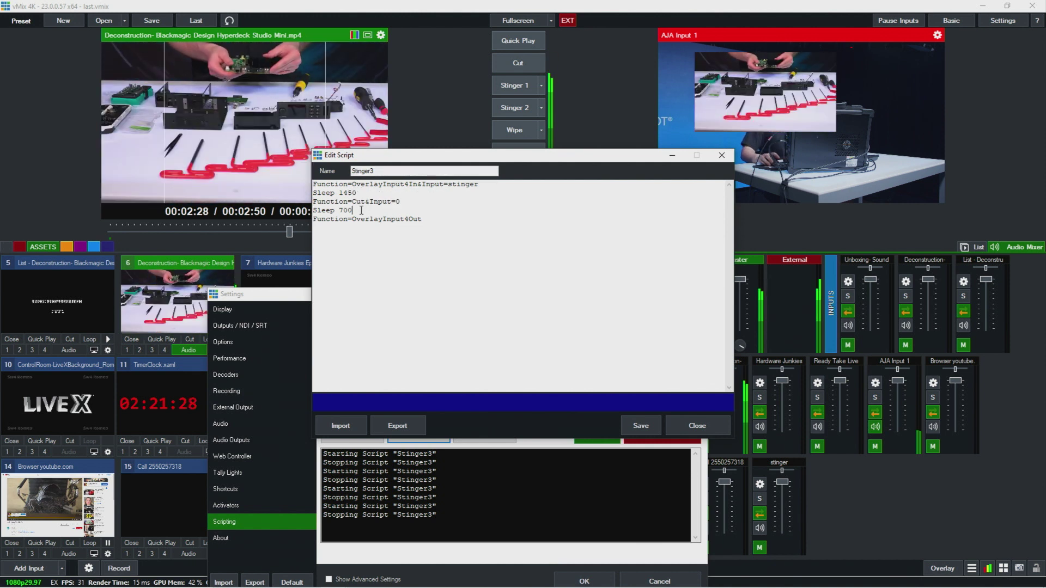
Change the last pause from Sleep 700 to 650, save the script, and close the editor.
{"action": "double_click", "coordinate": [340, 209]}
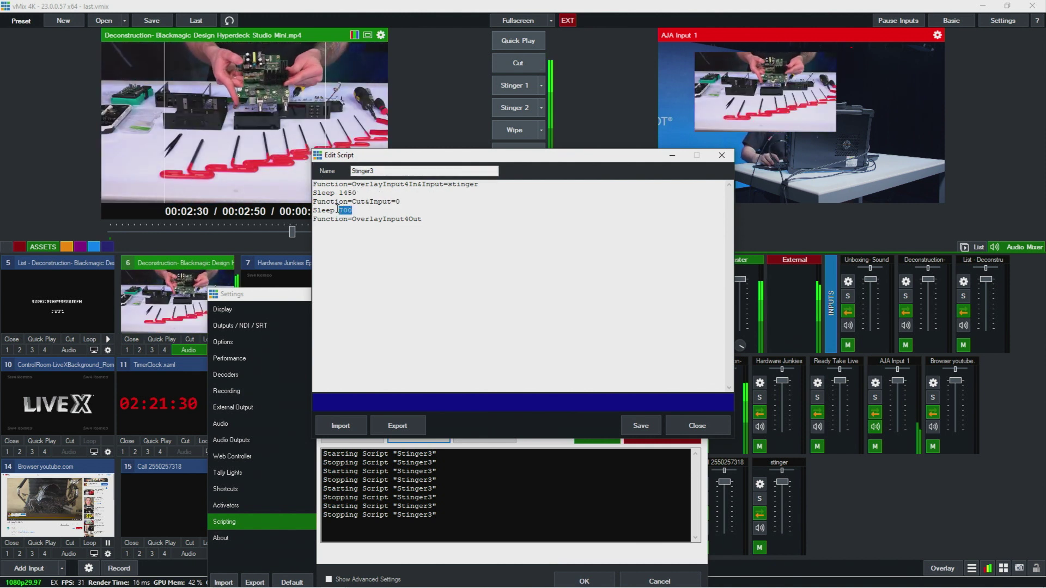
{"action": "type", "text": "650"}
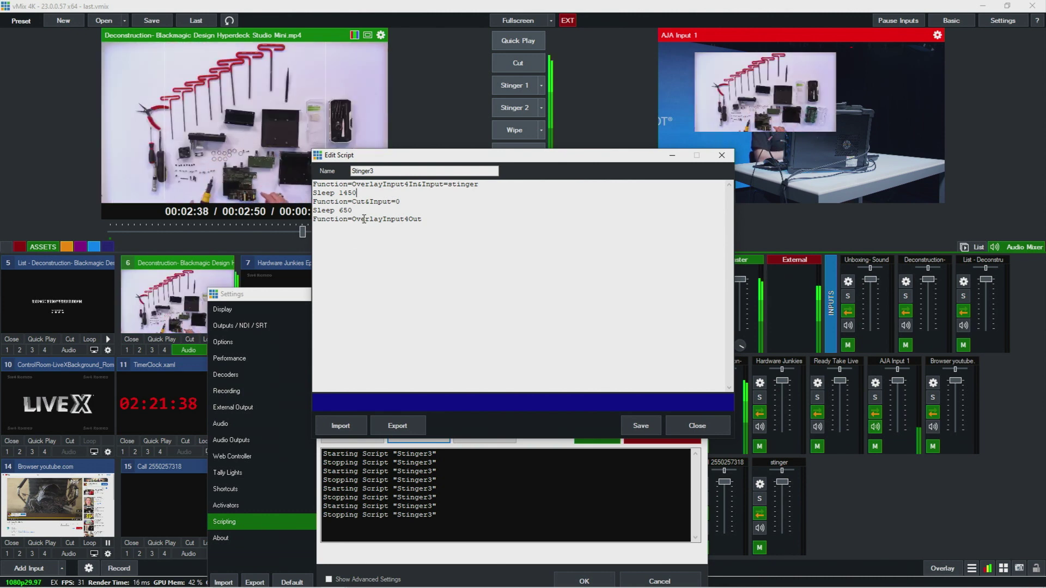
{"action": "key", "text": "Up"}
{"action": "key", "text": "Up"}
{"action": "key", "text": "End"}
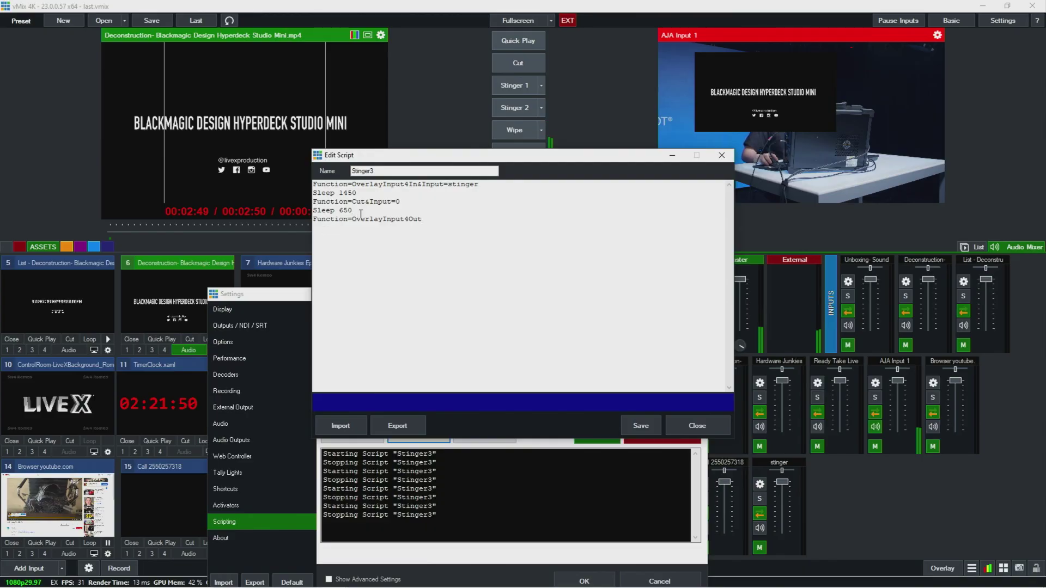
{"action": "left_click", "coordinate": [642, 431]}
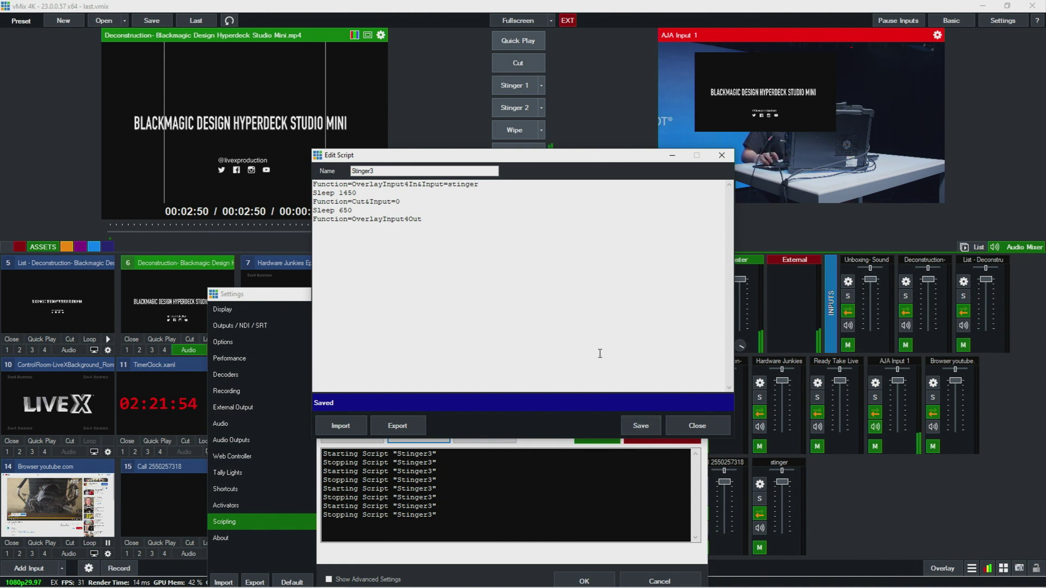
{"action": "left_click", "coordinate": [721, 157]}
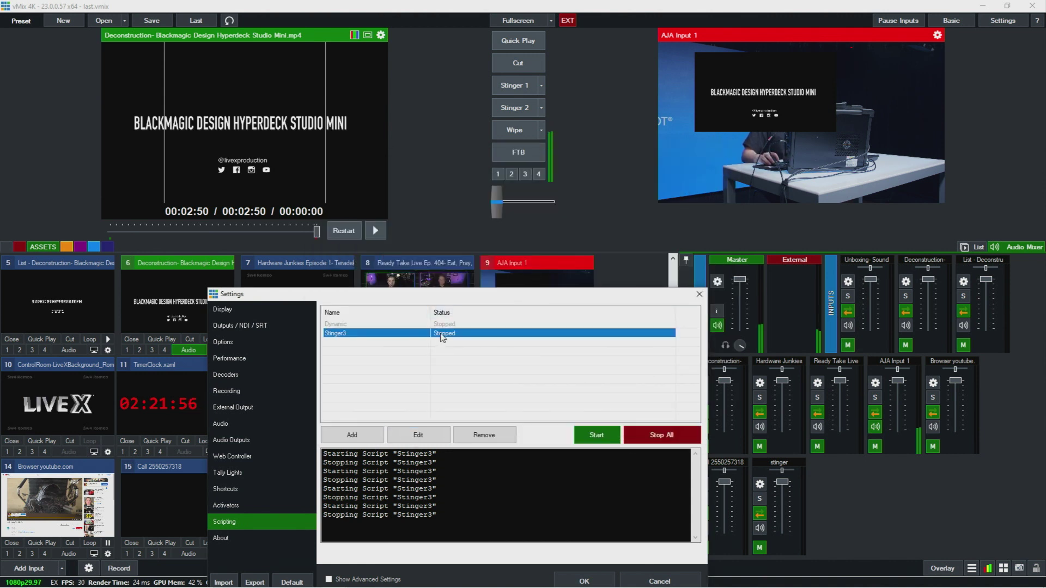
Test-run the Stinger3 script twice, then move the Settings window up out of the way.
{"action": "left_click", "coordinate": [598, 441]}
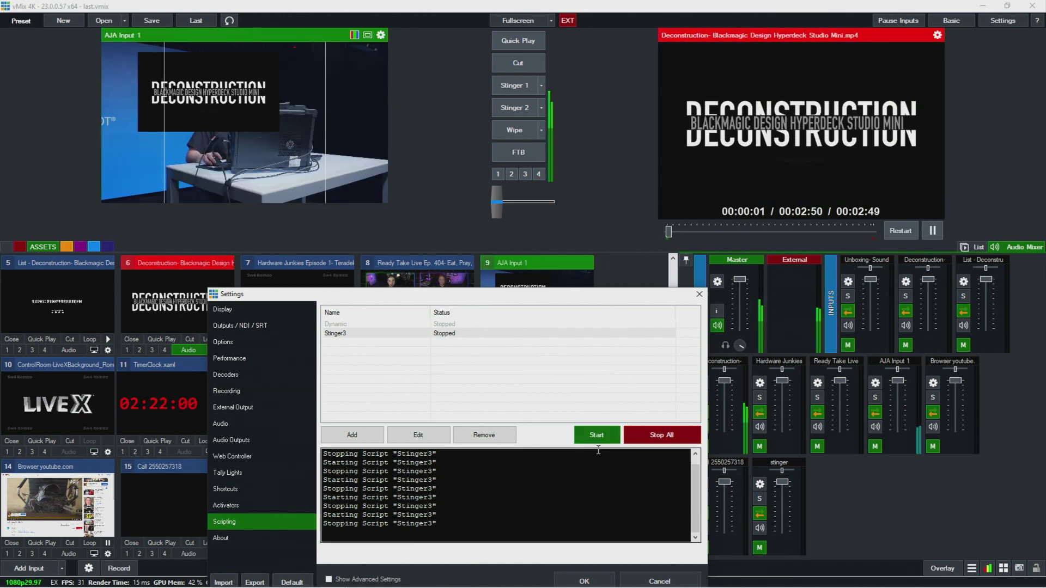
{"action": "left_click", "coordinate": [597, 442]}
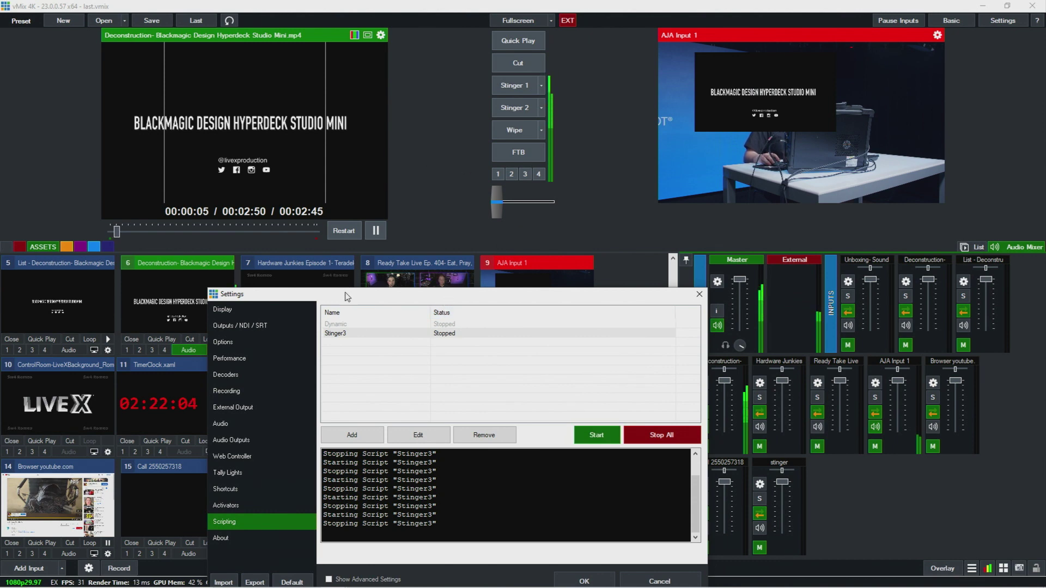
{"action": "left_click_drag", "start_coordinate": [347, 297], "coordinate": [467, 133]}
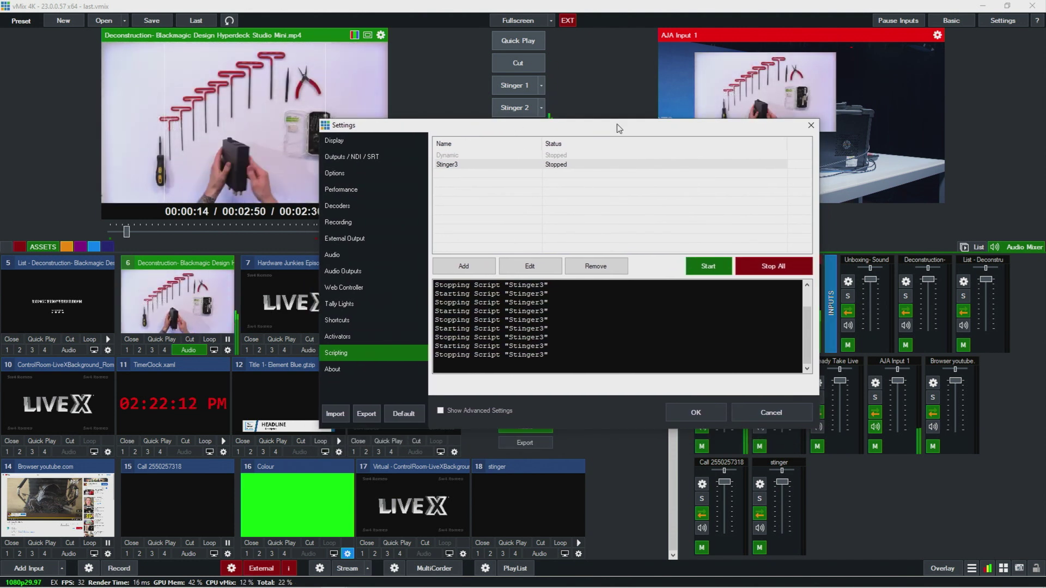
{"action": "left_click_drag", "start_coordinate": [613, 128], "coordinate": [603, 86]}
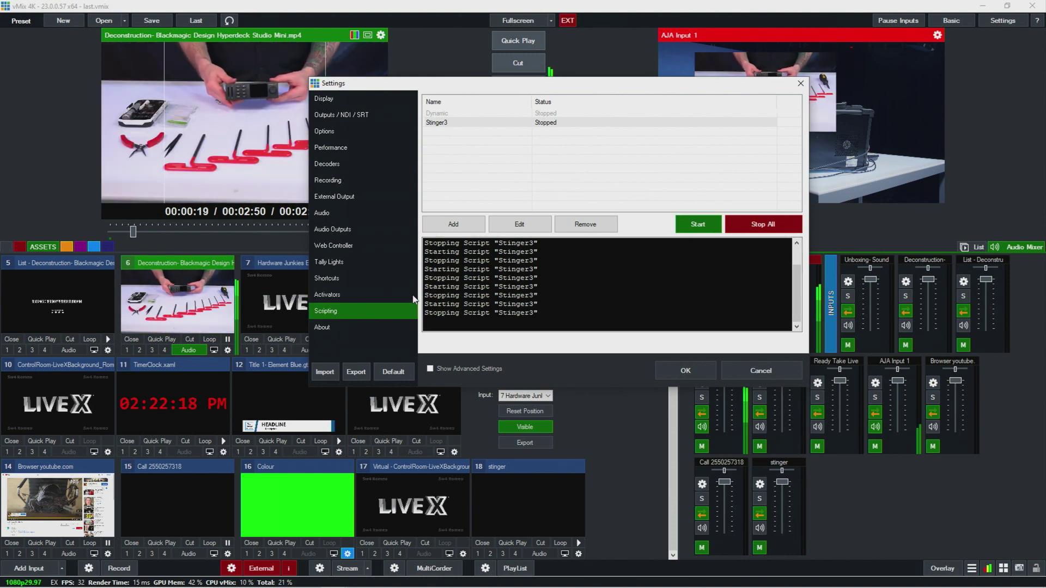
{"action": "key", "text": "super"}
Launch the Stream Deck app from the Windows Start search.
{"action": "type", "text": "st"}
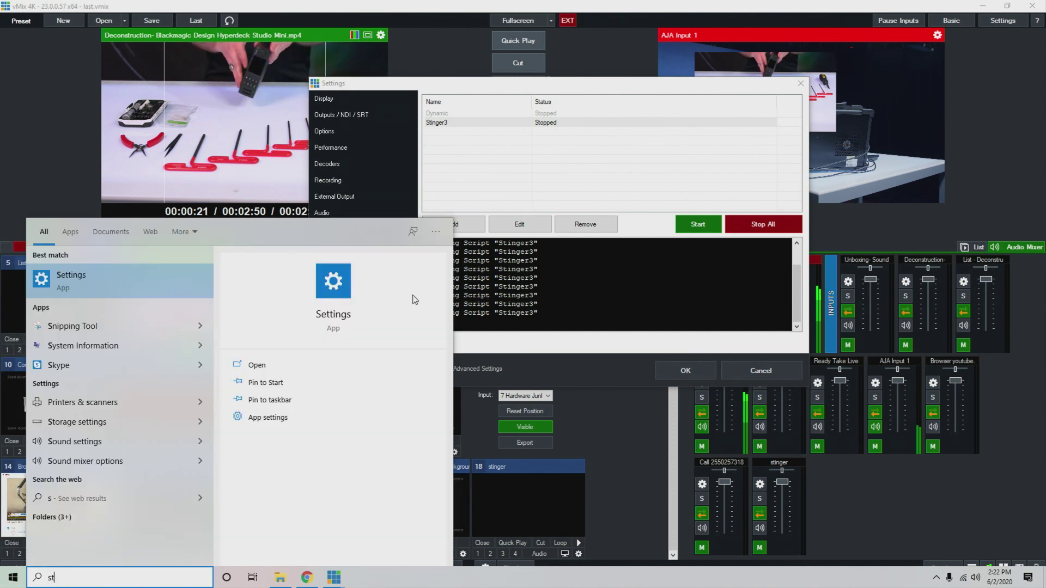
{"action": "type", "text": "ream"}
{"action": "key", "text": "Return"}
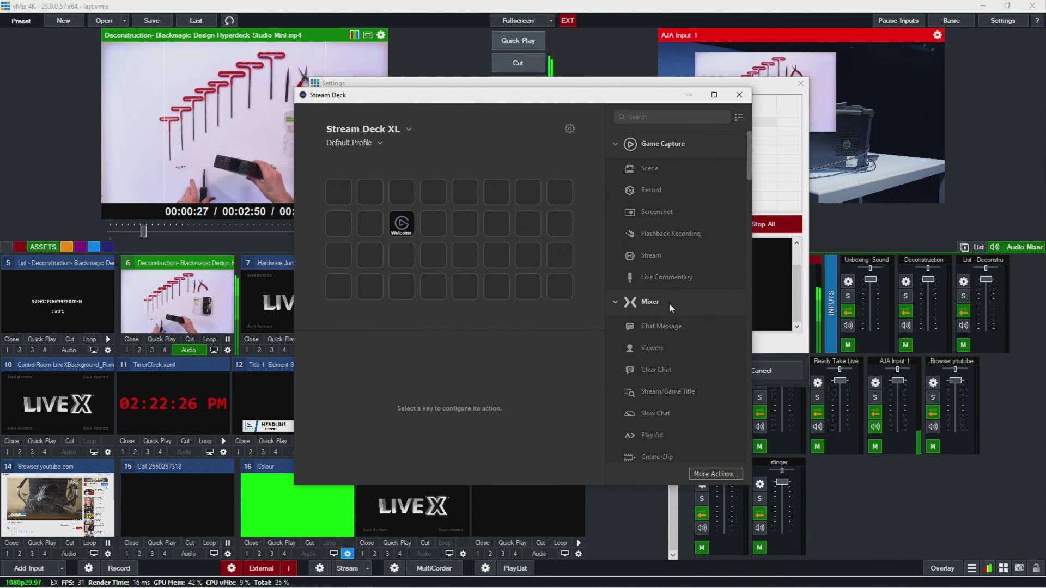
{"action": "scroll", "coordinate": [669, 303], "scroll_direction": "down", "scroll_amount": 15}
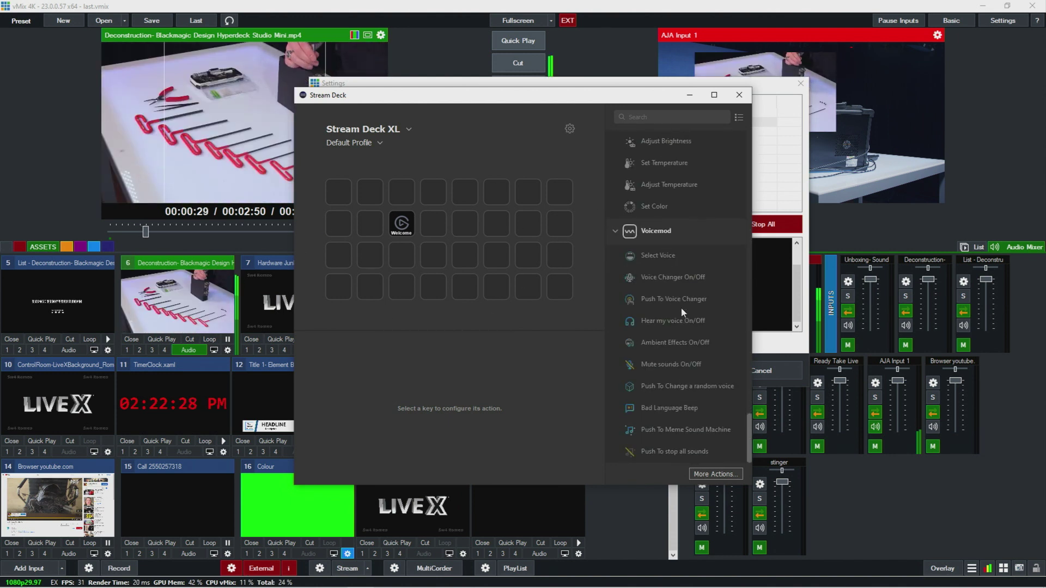
{"action": "scroll", "coordinate": [656, 361], "scroll_direction": "up", "scroll_amount": 10}
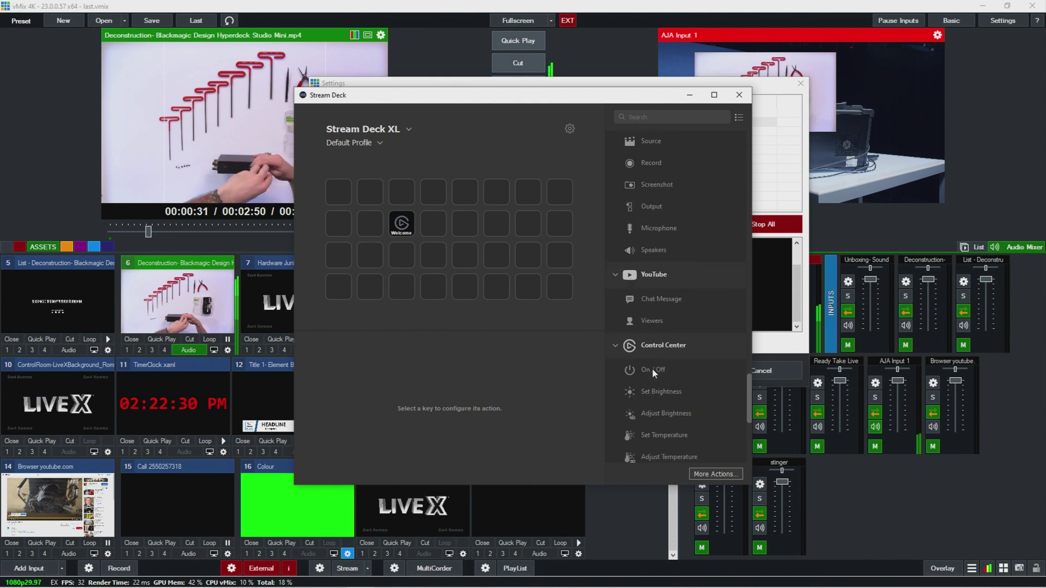
{"action": "scroll", "coordinate": [654, 368], "scroll_direction": "down", "scroll_amount": 10}
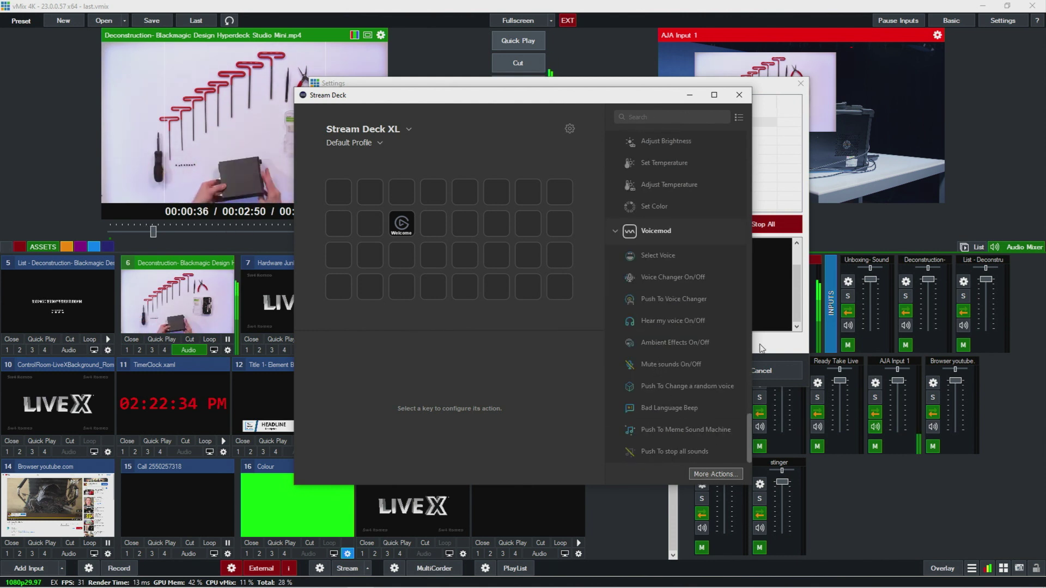
Find and install the vMix plugin from the Stream Deck plugin store.
{"action": "left_click", "coordinate": [715, 473]}
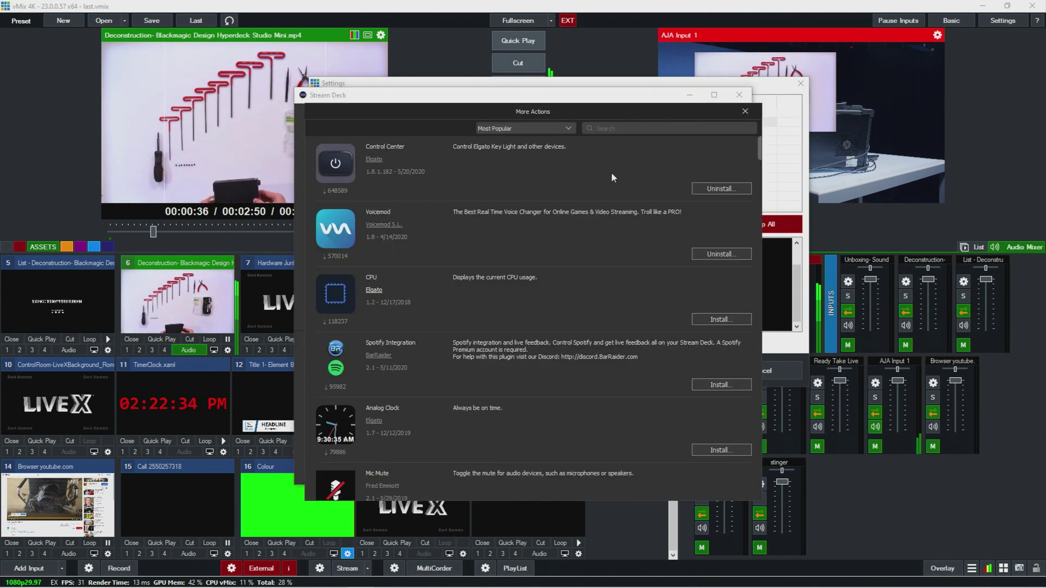
{"action": "left_click", "coordinate": [612, 129]}
{"action": "type", "text": "vmix"}
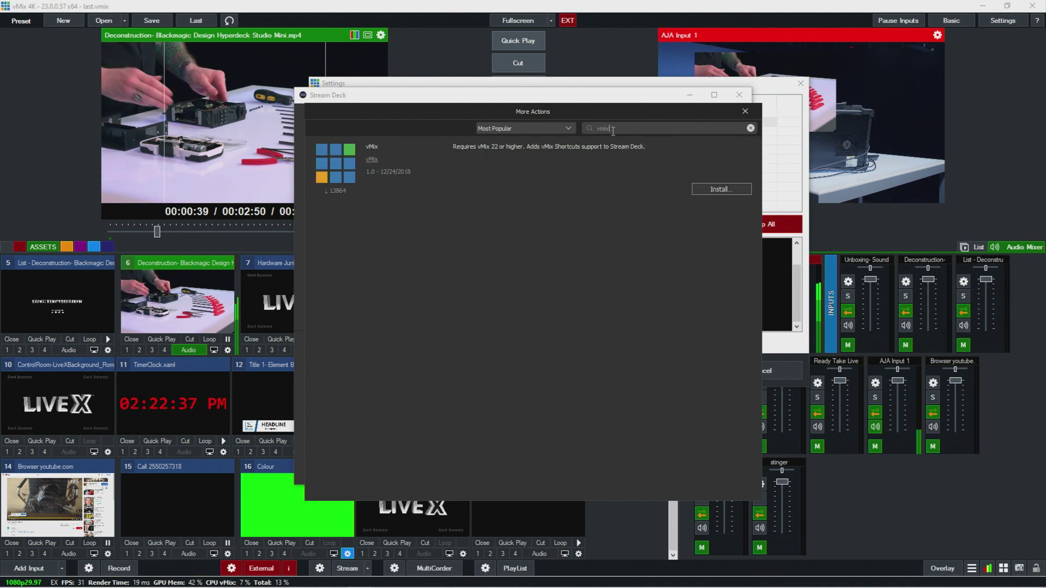
{"action": "left_click", "coordinate": [718, 190]}
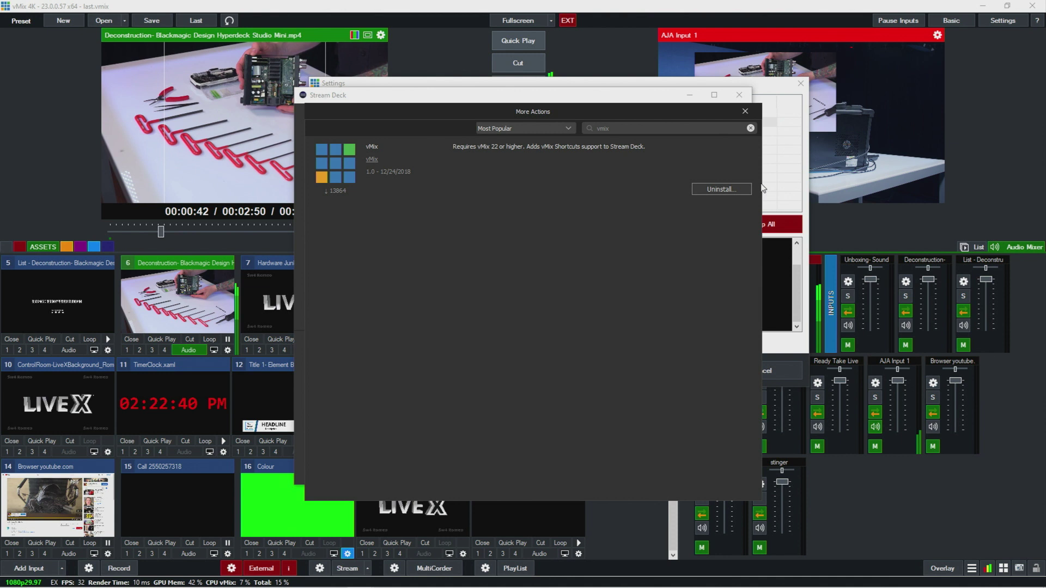
{"action": "left_click", "coordinate": [744, 111]}
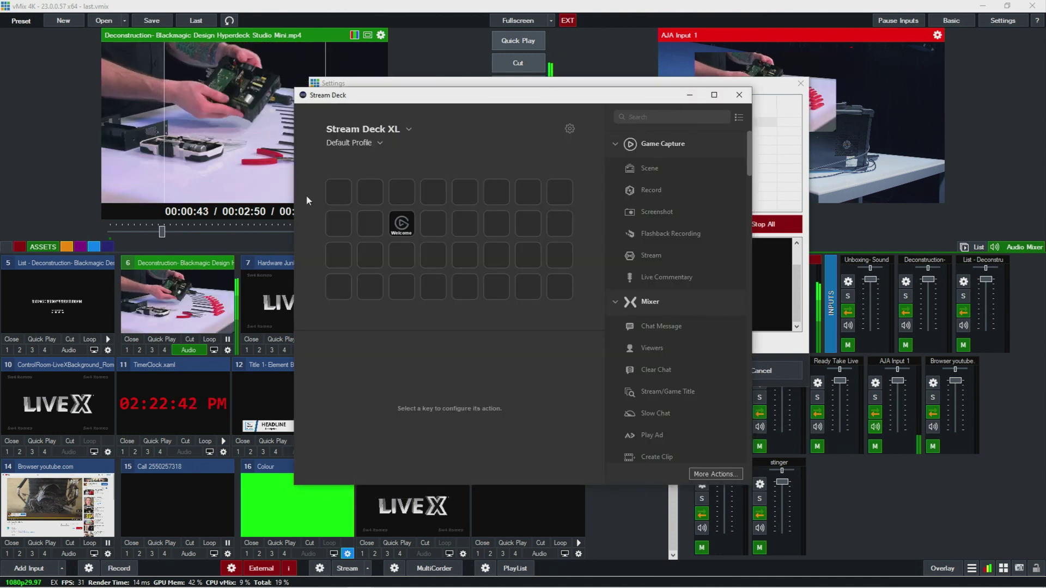
Drag the vMix Shortcut action onto the first Stream Deck key and a couple of other keys.
{"action": "left_click", "coordinate": [342, 196]}
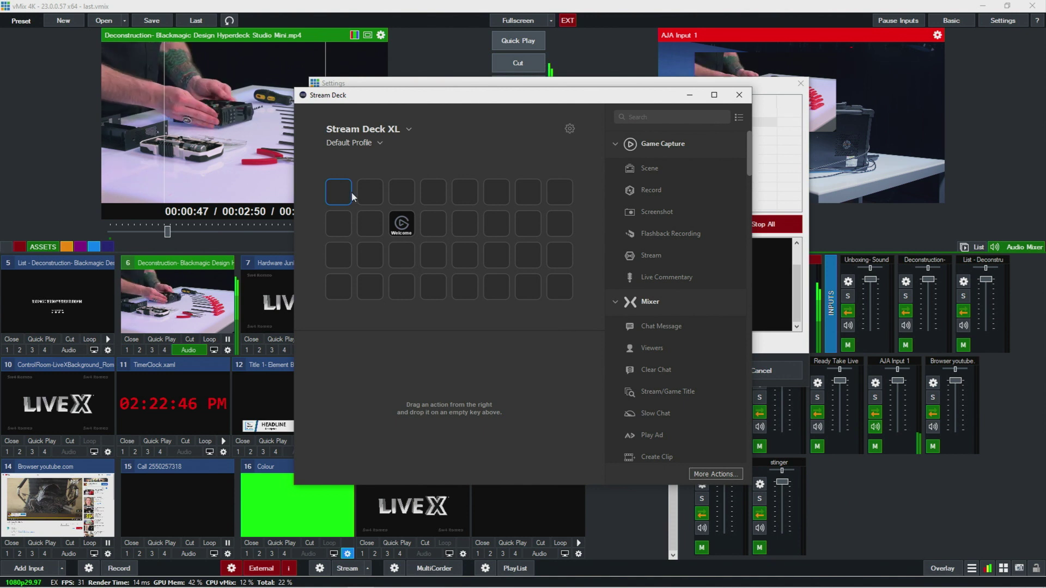
{"action": "left_click_drag", "start_coordinate": [747, 155], "coordinate": [738, 455]}
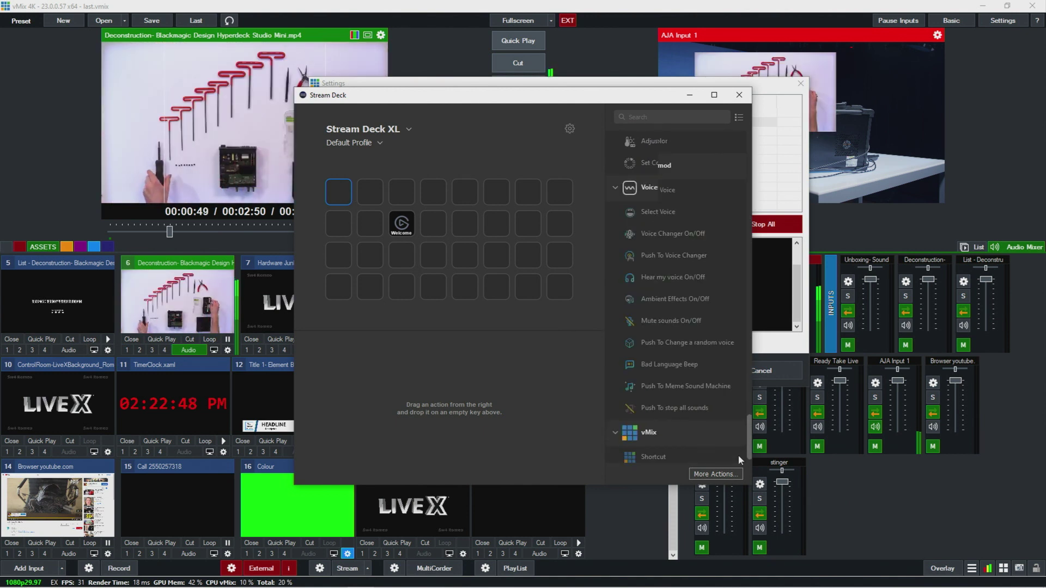
{"action": "left_click_drag", "start_coordinate": [639, 434], "coordinate": [344, 188]}
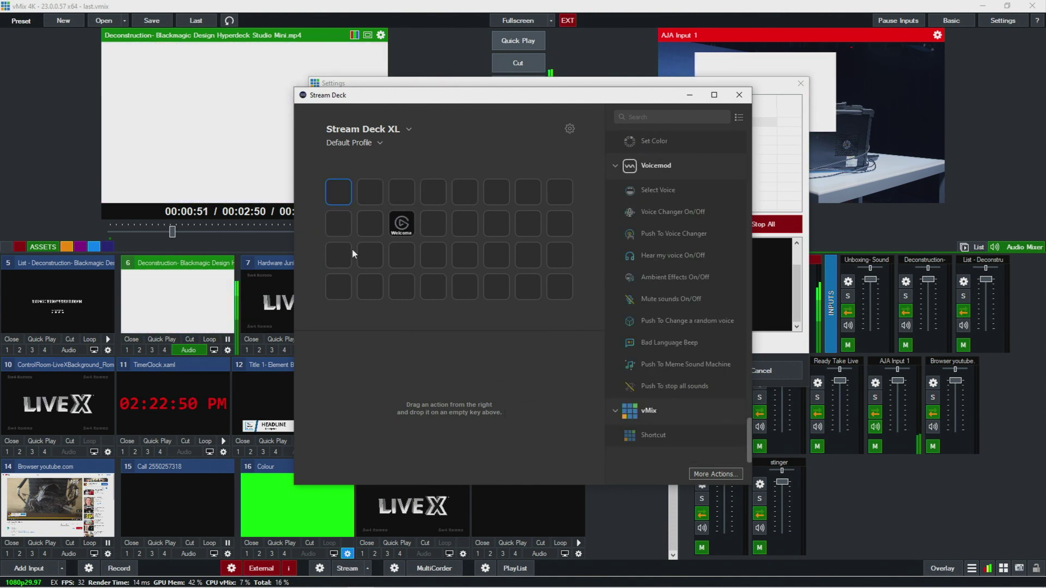
{"action": "left_click", "coordinate": [506, 198]}
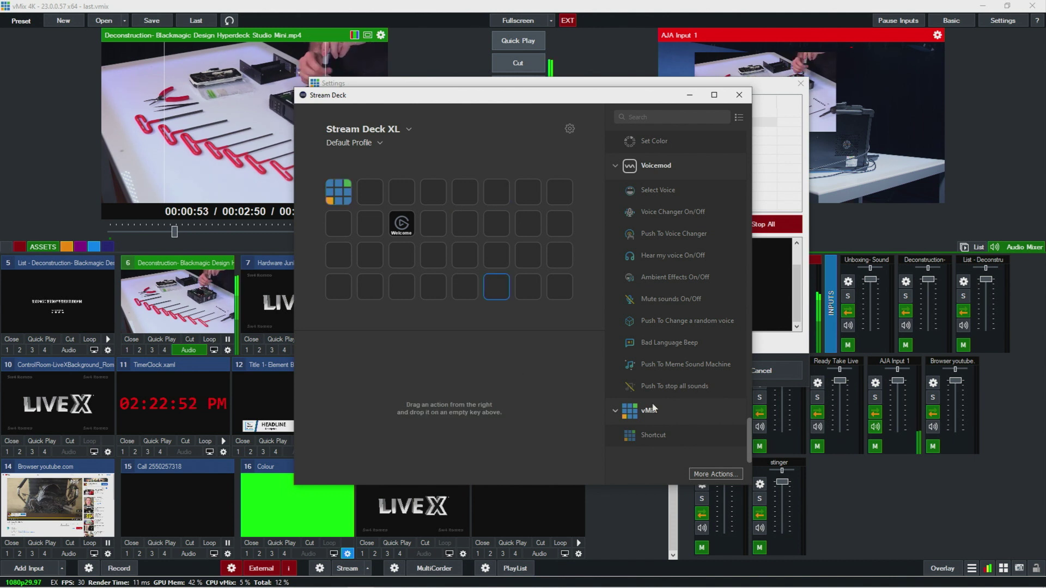
{"action": "left_click_drag", "start_coordinate": [452, 186], "coordinate": [458, 190]}
{"action": "left_click_drag", "start_coordinate": [671, 437], "coordinate": [528, 230]}
Title the first key STINGER3, correcting the mistyped letter.
{"action": "left_click", "coordinate": [327, 189]}
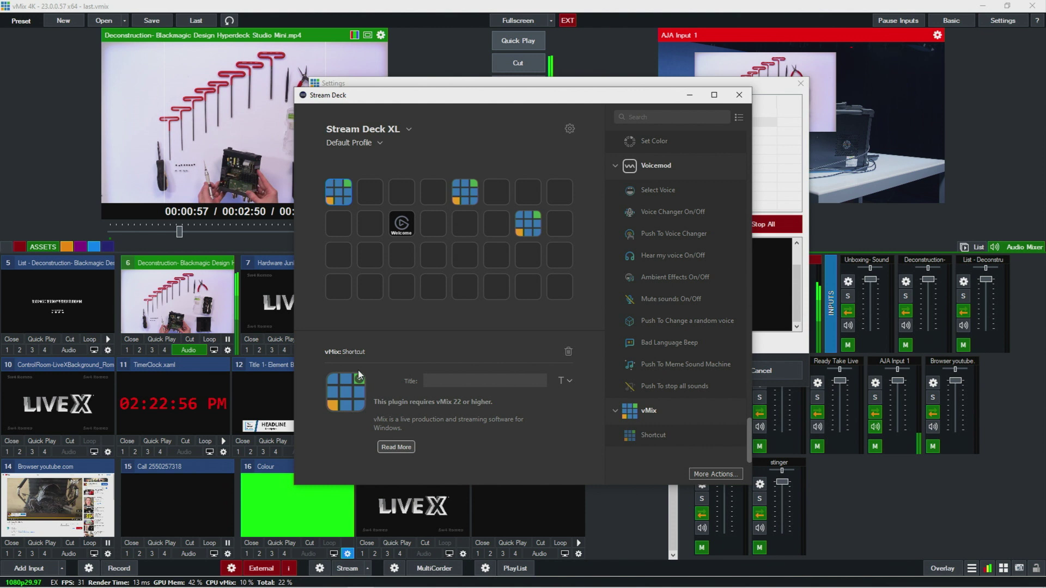
{"action": "left_click", "coordinate": [445, 383]}
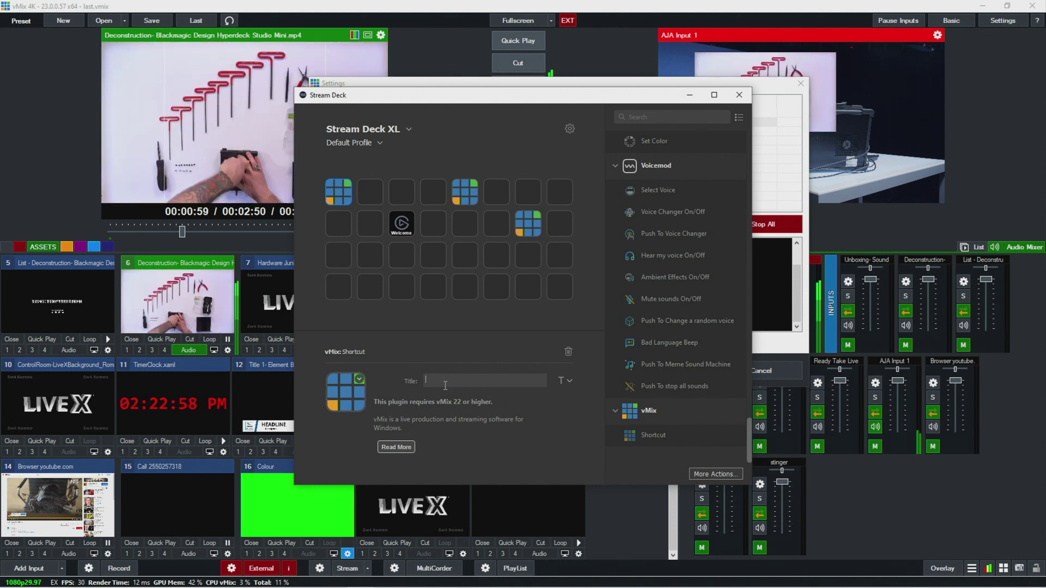
{"action": "type", "text": "STINM"}
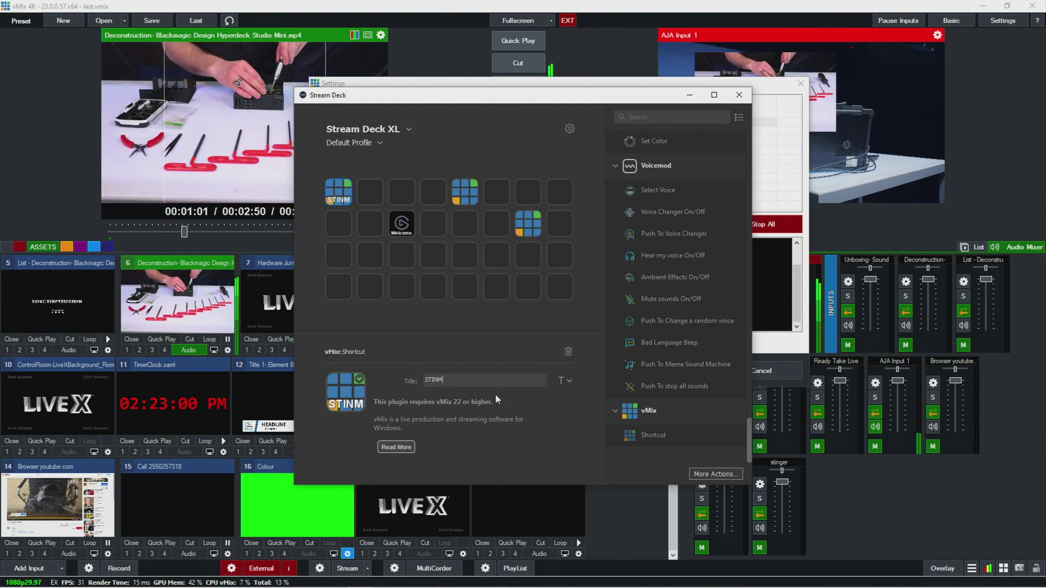
{"action": "type", "text": "GER3"}
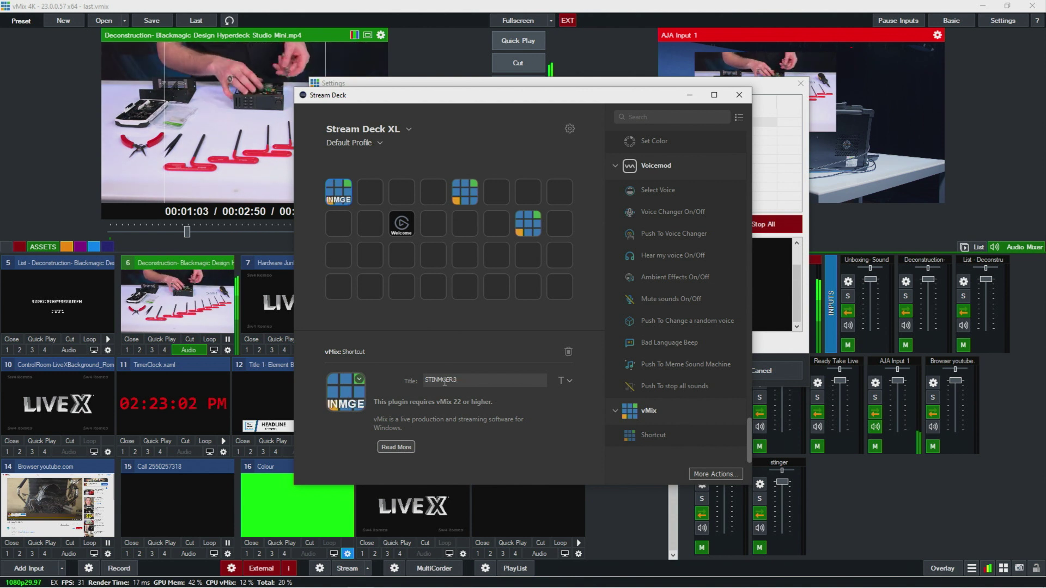
{"action": "left_click", "coordinate": [437, 383]}
{"action": "key", "text": "BackSpace"}
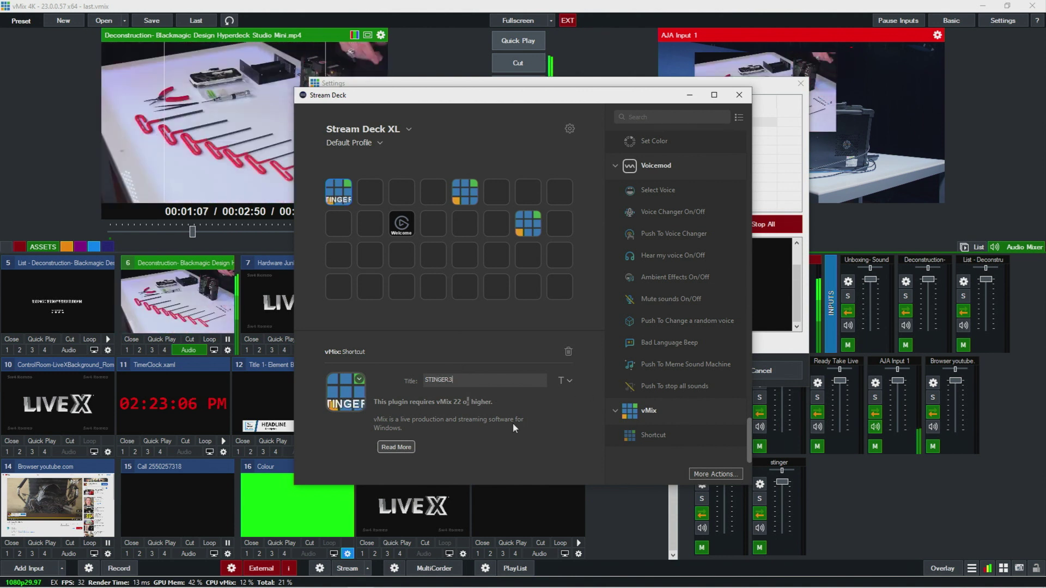
Give the STINGER3 title a serif font and close Stream Deck.
{"action": "left_click", "coordinate": [561, 382]}
{"action": "left_click", "coordinate": [454, 386]}
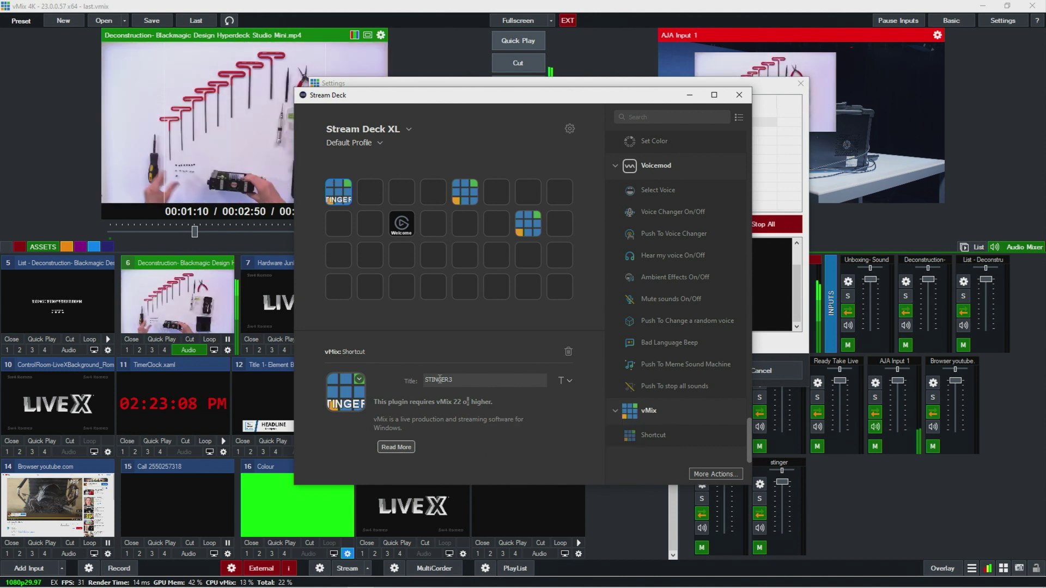
{"action": "left_click", "coordinate": [562, 381]}
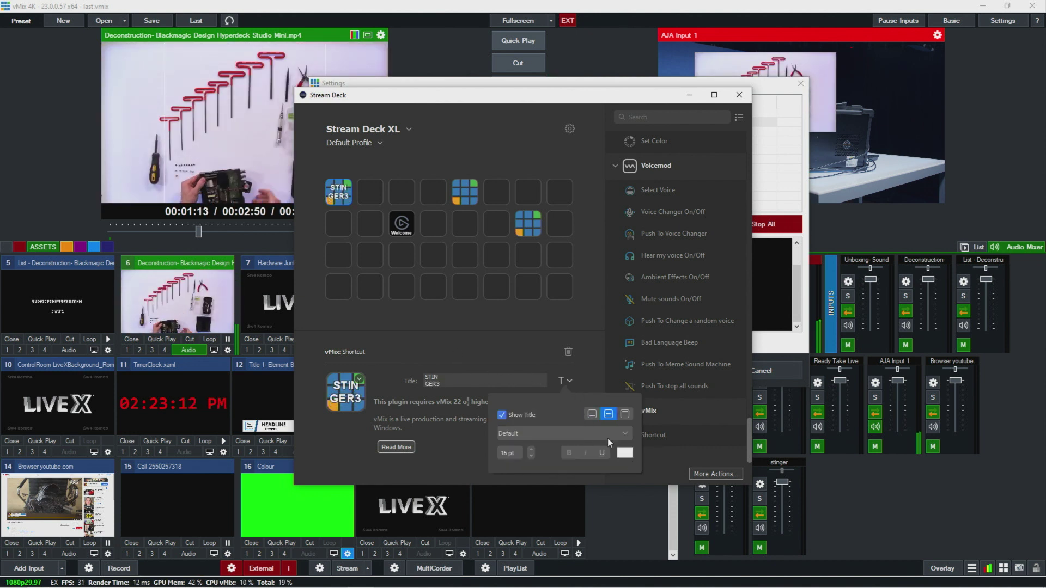
{"action": "left_click", "coordinate": [605, 434]}
{"action": "left_click", "coordinate": [523, 320]}
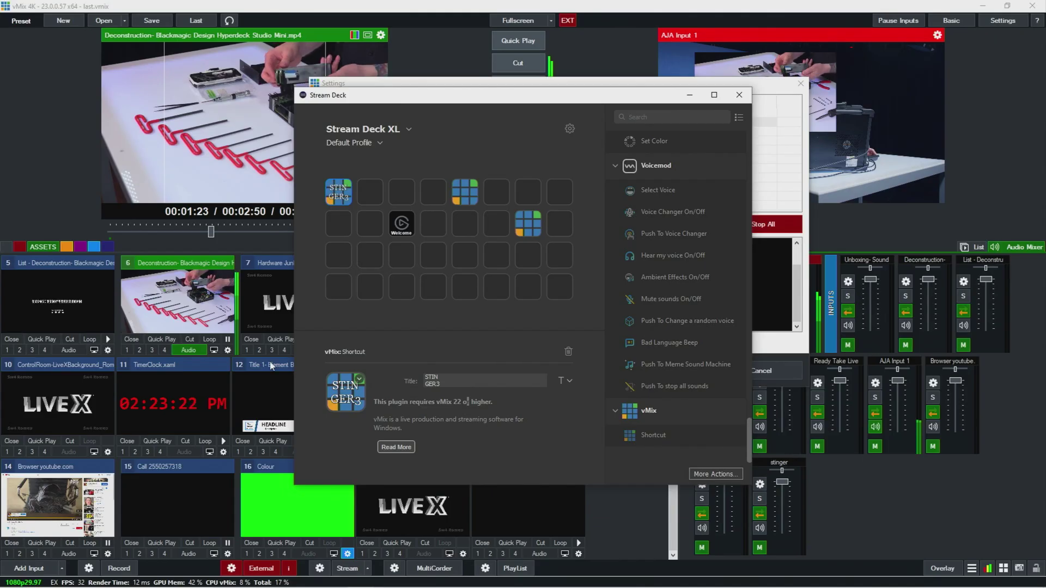
{"action": "left_click", "coordinate": [740, 95]}
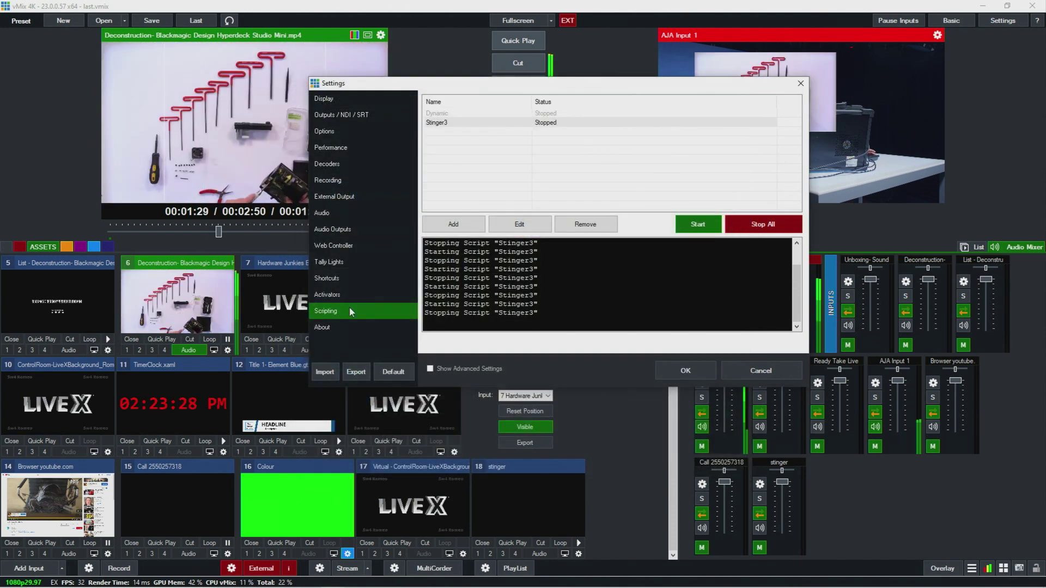
Add a new vMix shortcut triggered by Stream Deck key 30104.
{"action": "left_click", "coordinate": [342, 267]}
{"action": "left_click", "coordinate": [345, 276]}
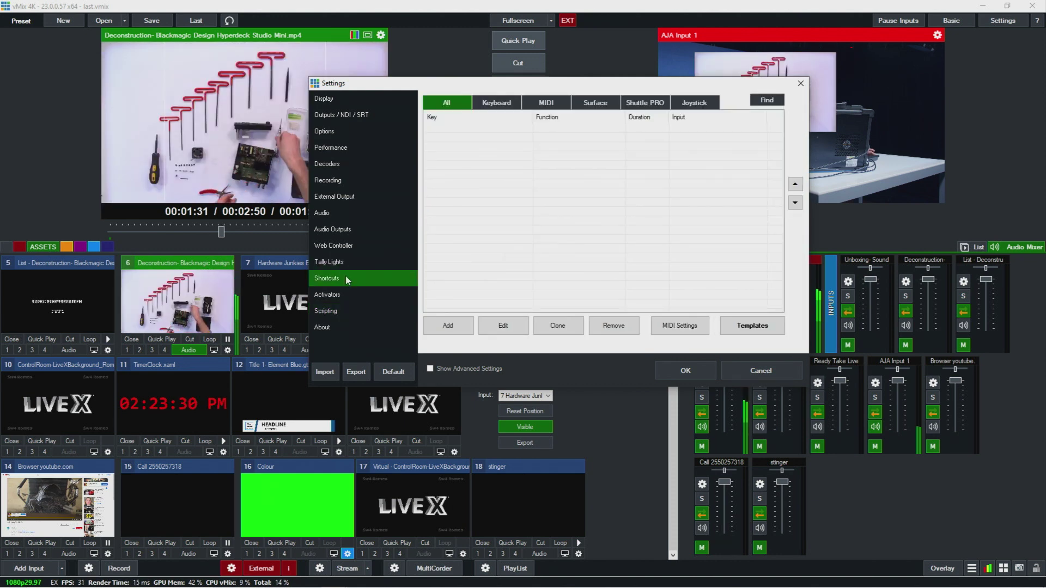
{"action": "left_click", "coordinate": [447, 336]}
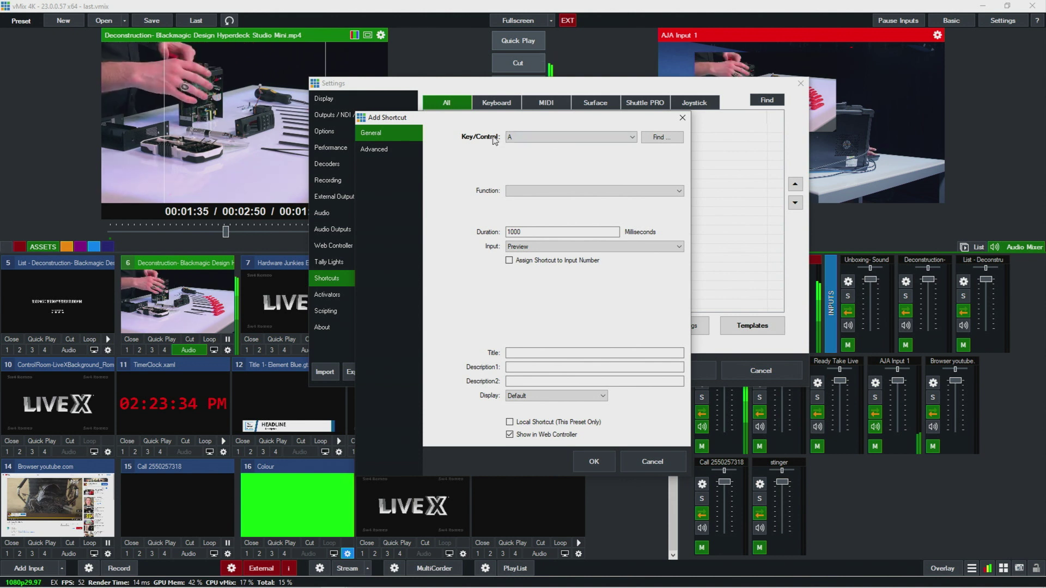
{"action": "left_click", "coordinate": [661, 137]}
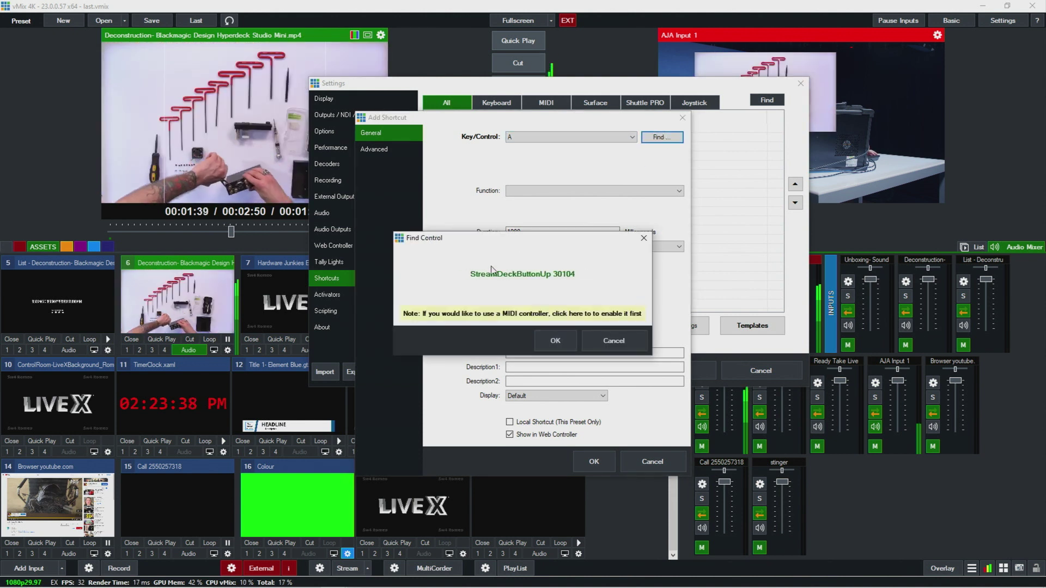
{"action": "left_click", "coordinate": [555, 342]}
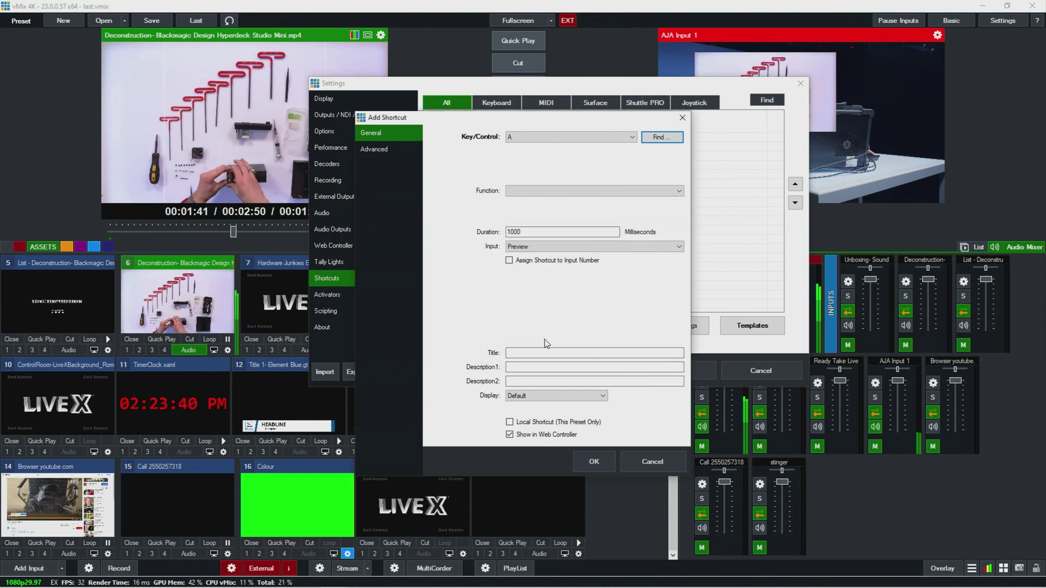
Assign the shortcut the Scripting function ScriptStart with value stinger3 and save it.
{"action": "left_click", "coordinate": [551, 193]}
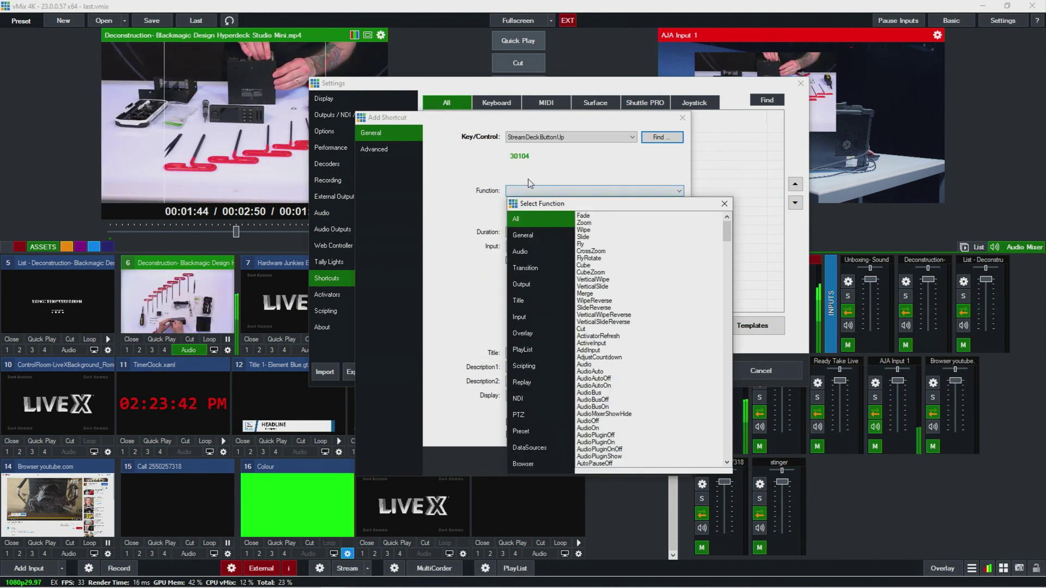
{"action": "left_click", "coordinate": [527, 367]}
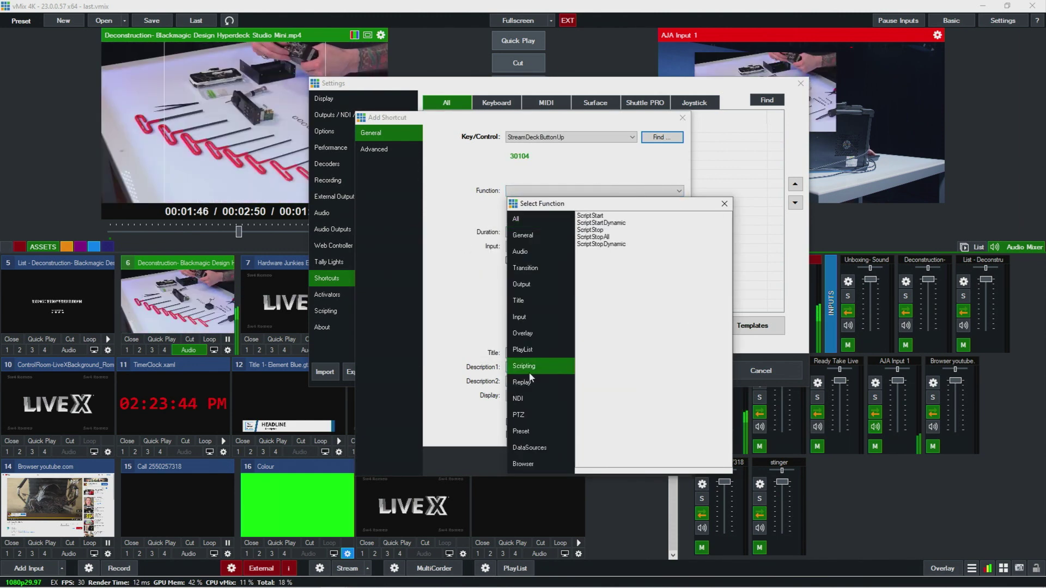
{"action": "left_click", "coordinate": [603, 217]}
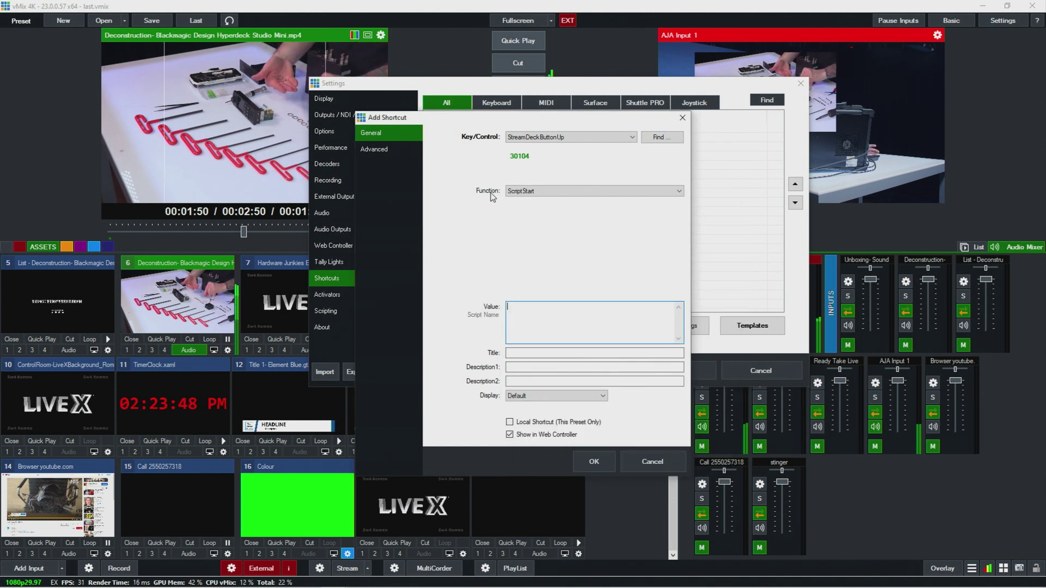
{"action": "type", "text": "stinger3"}
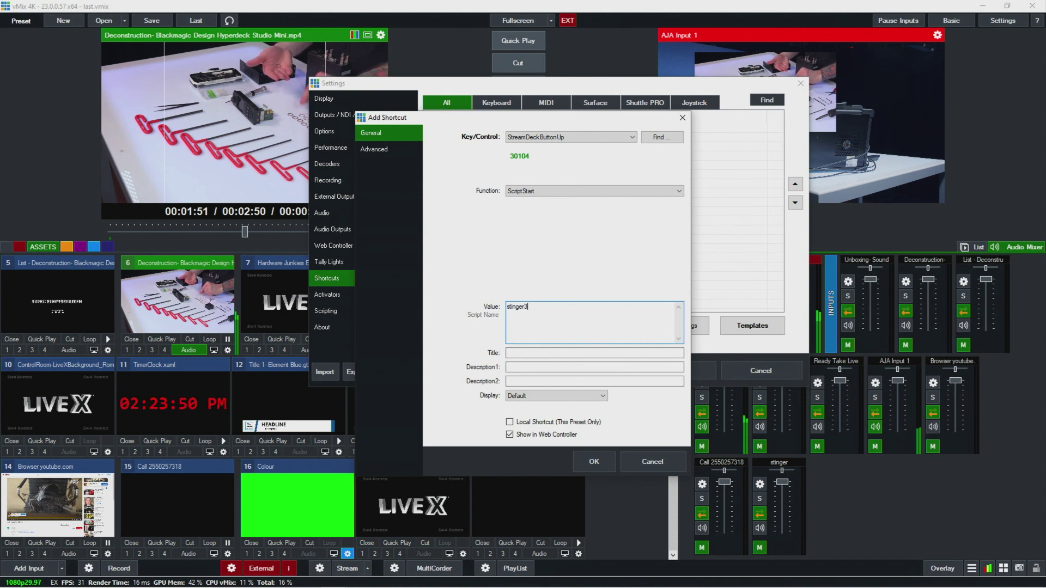
{"action": "left_click", "coordinate": [594, 462]}
{"action": "left_click", "coordinate": [332, 311]}
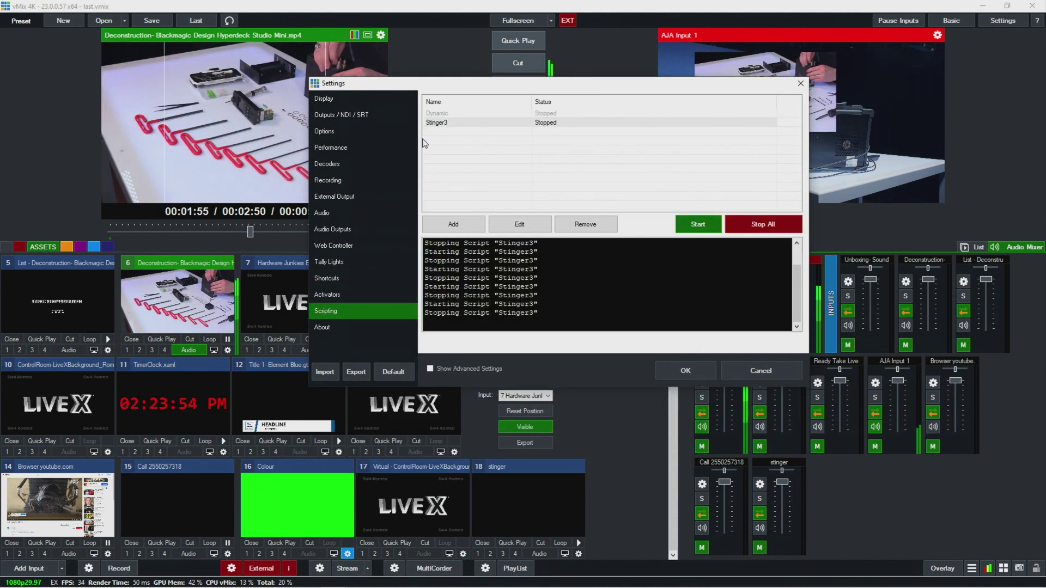
Edit the StreamDeckButtonUp 30104 shortcut so its value and title read Stinger3.
{"action": "left_click", "coordinate": [347, 279]}
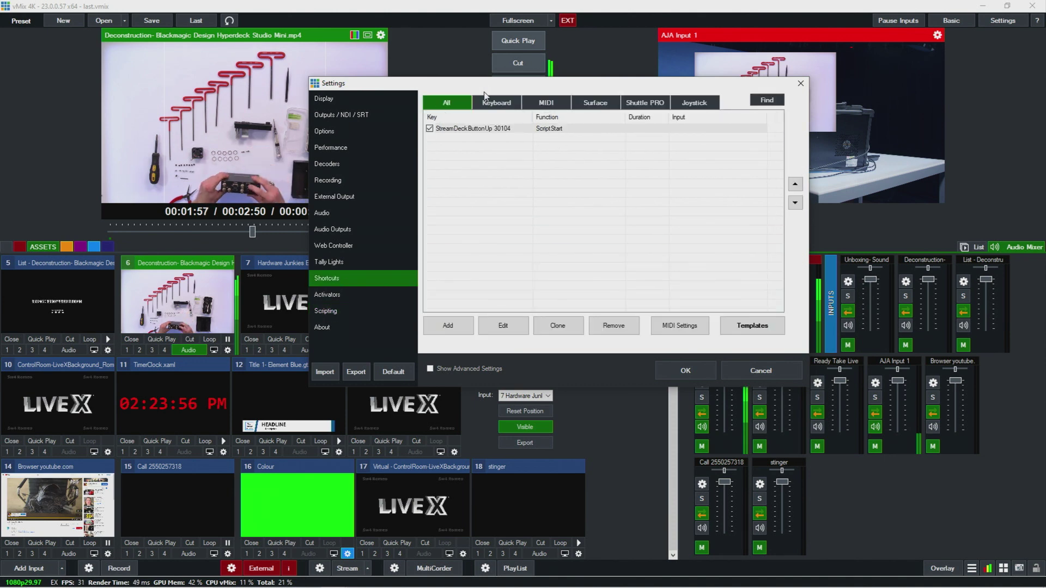
{"action": "left_click", "coordinate": [493, 129]}
{"action": "left_click", "coordinate": [503, 325]}
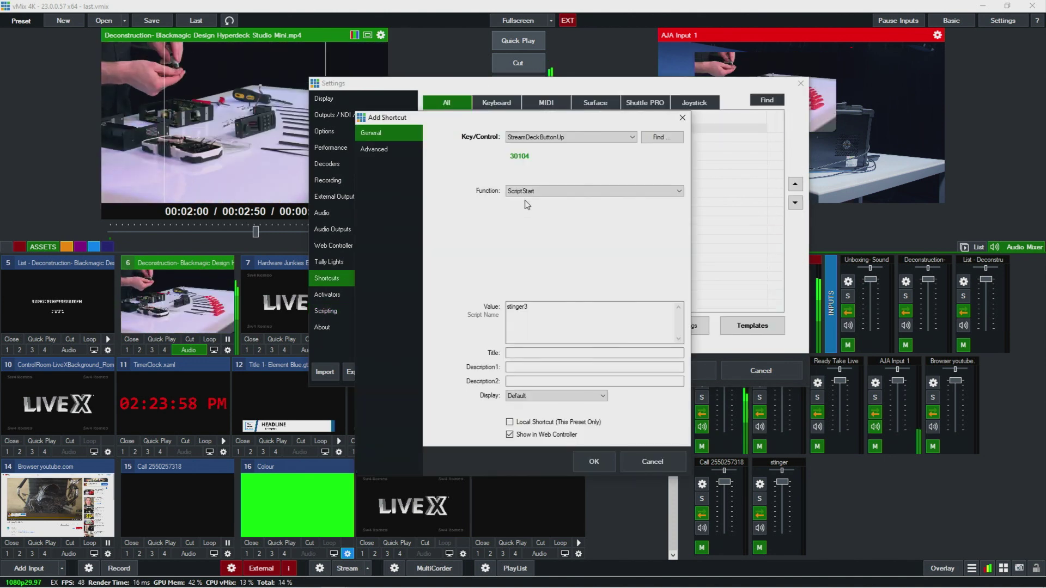
{"action": "left_click", "coordinate": [500, 306]}
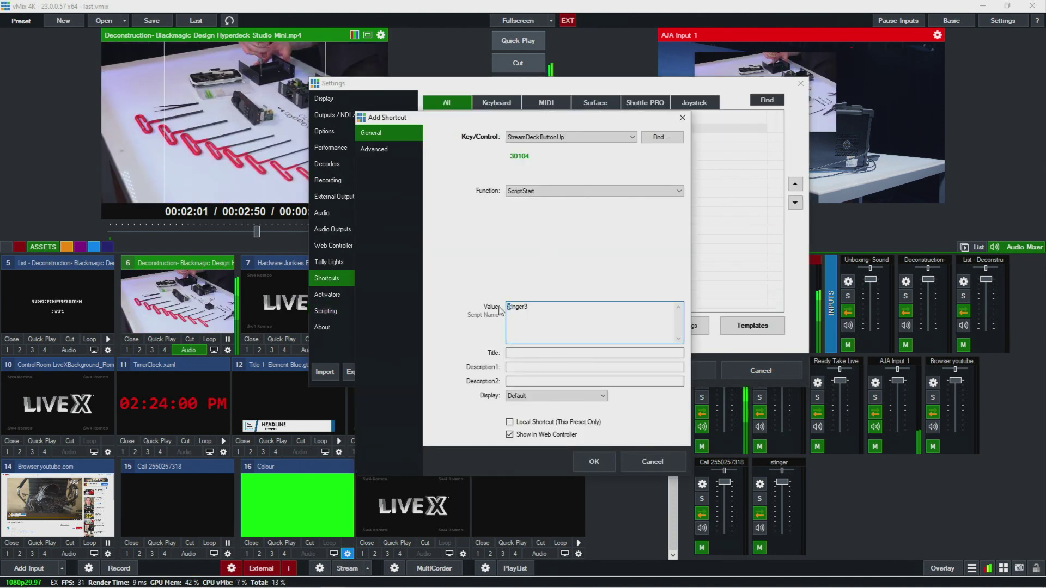
{"action": "type", "text": "St"}
{"action": "left_click", "coordinate": [566, 352]}
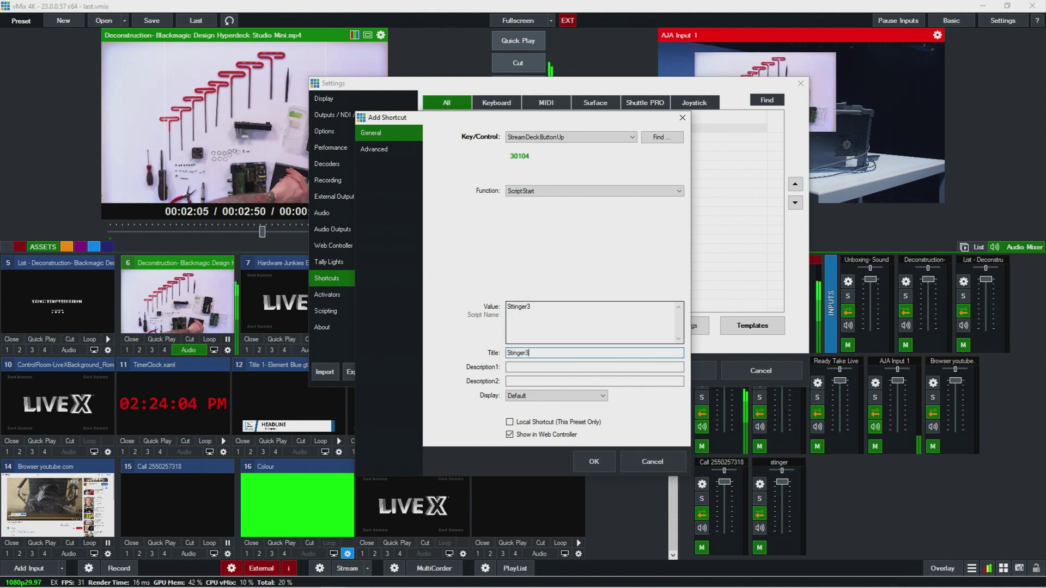
Keep the shortcut's display option at Default, save it, and apply the settings.
{"action": "mouse_move", "coordinate": [490, 117]}
{"action": "left_mouse_down"}
{"action": "mouse_move", "coordinate": [292, 125]}
{"action": "mouse_move", "coordinate": [511, 122]}
{"action": "mouse_move", "coordinate": [573, 98]}
{"action": "left_mouse_up"}
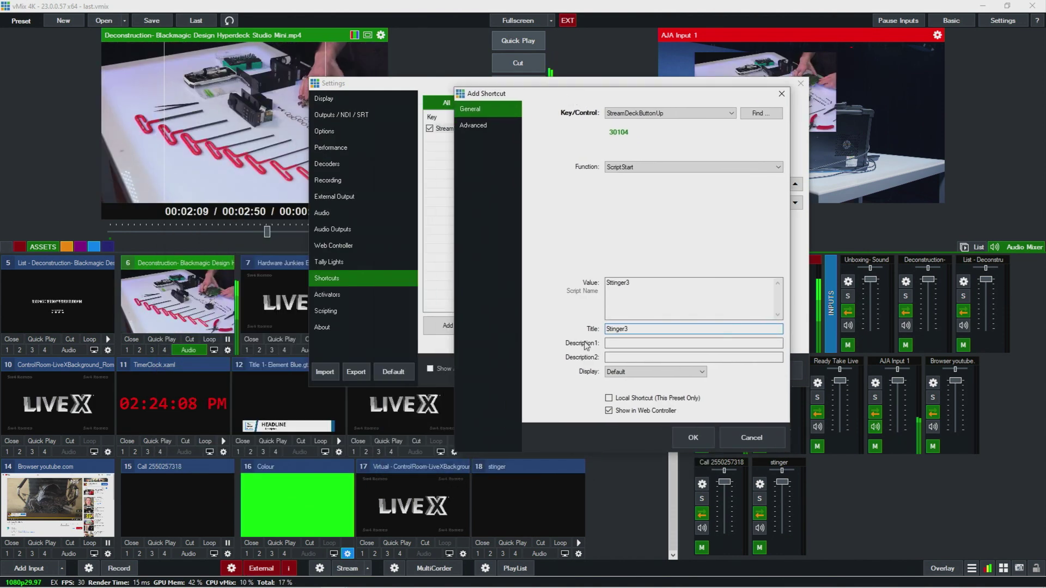
{"action": "left_click", "coordinate": [641, 376]}
{"action": "left_click", "coordinate": [640, 388]}
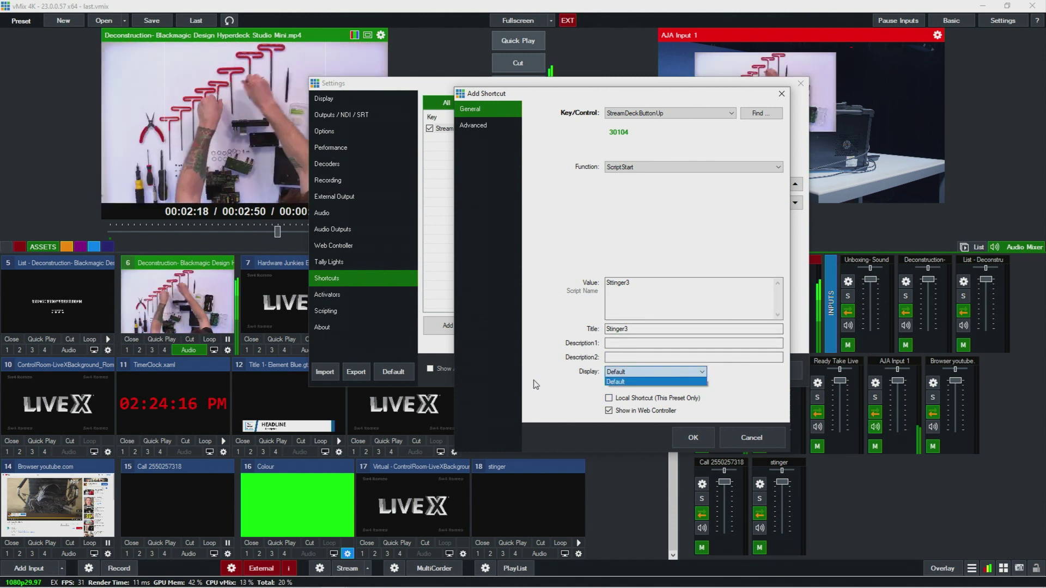
{"action": "left_click", "coordinate": [632, 378]}
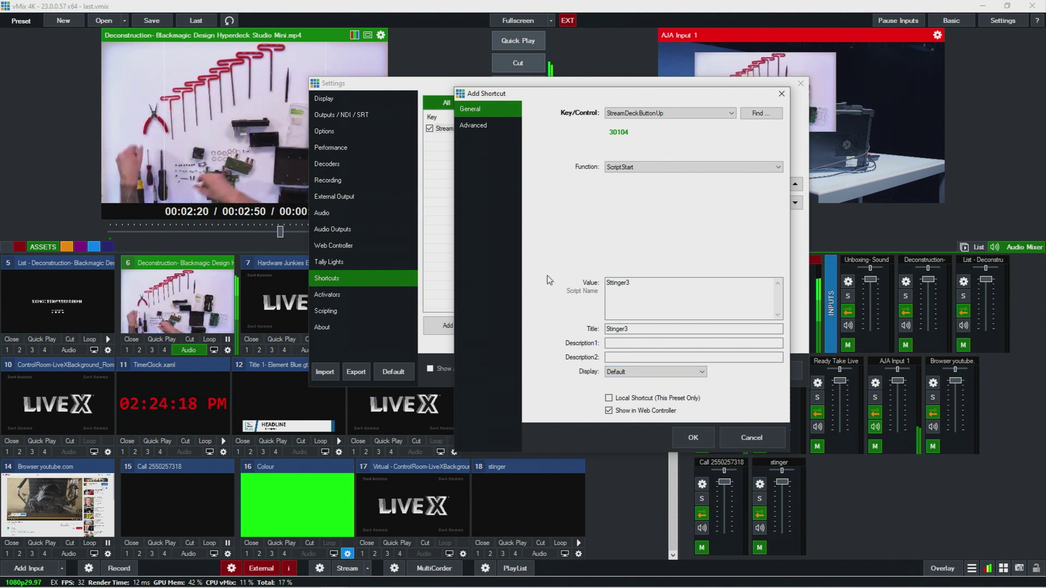
{"action": "left_click", "coordinate": [633, 372]}
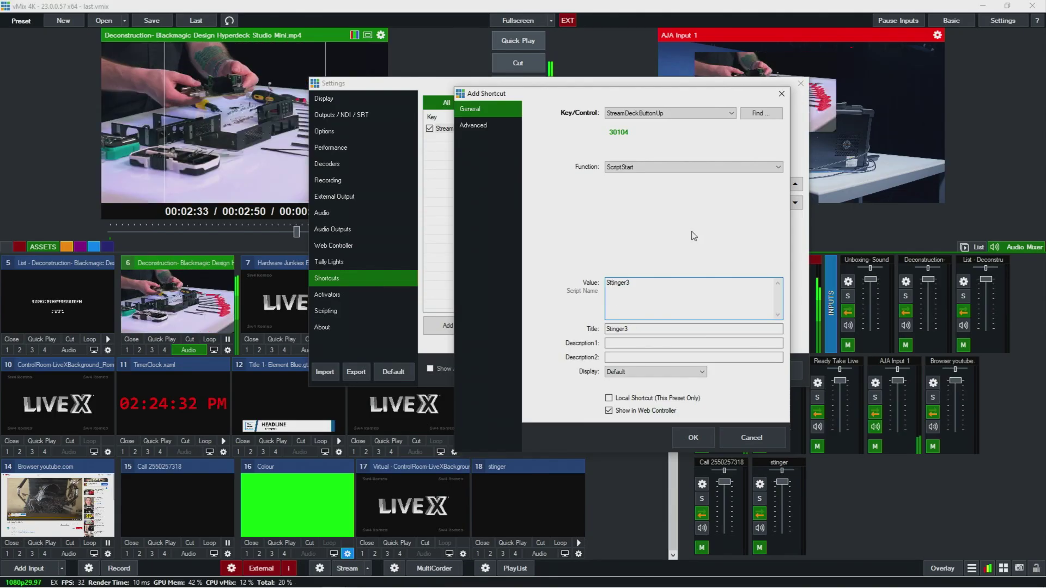
{"action": "left_click", "coordinate": [692, 437]}
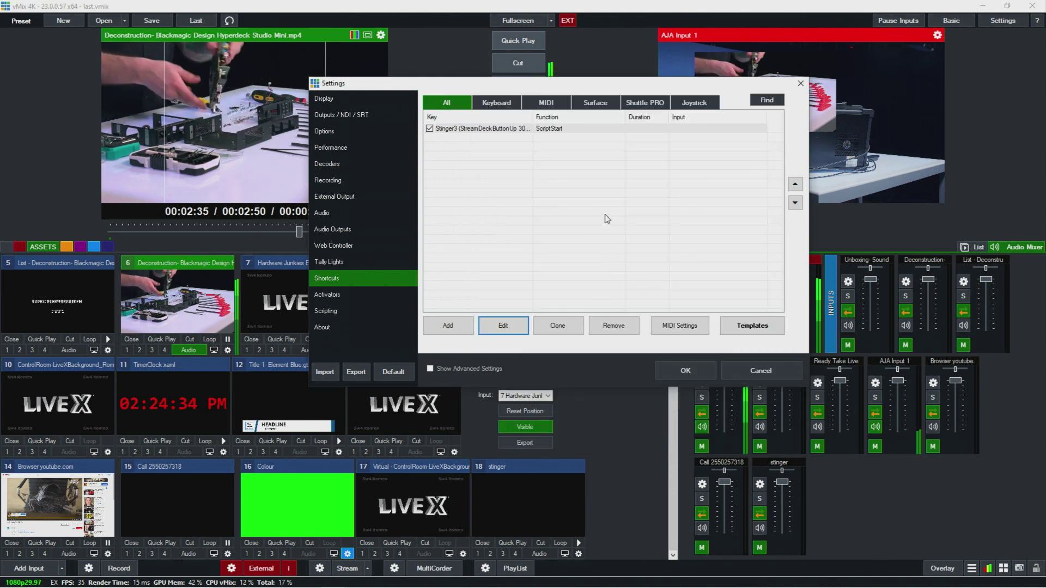
{"action": "left_click", "coordinate": [684, 370]}
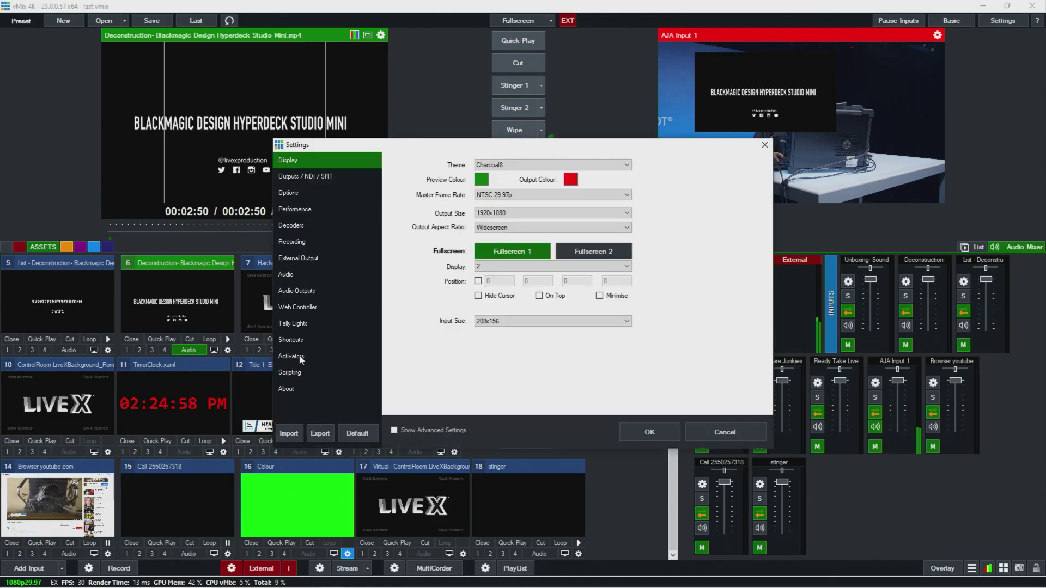
{"action": "left_click", "coordinate": [302, 357]}
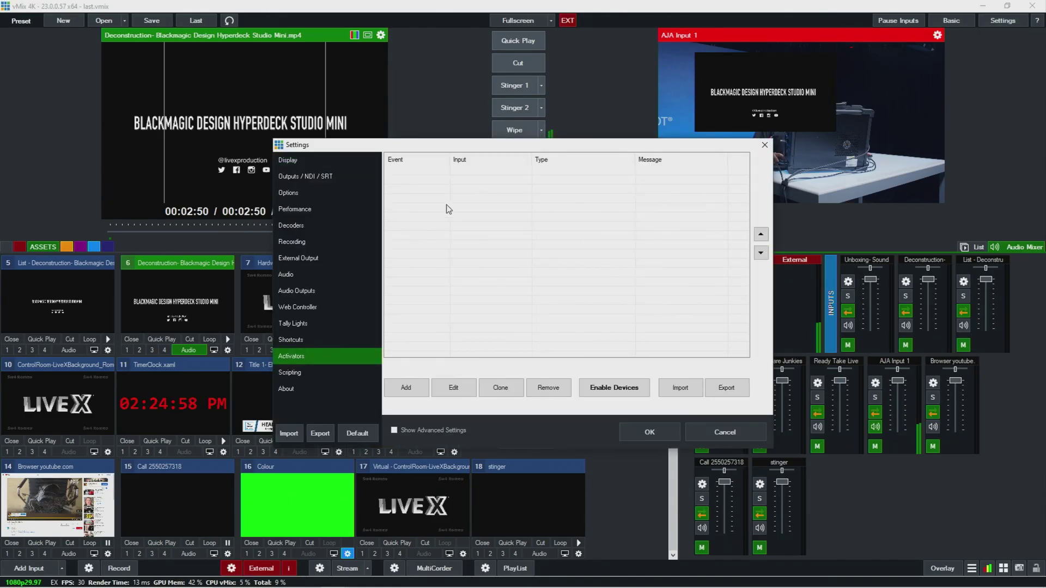
Add an activator for Stream Deck key 30104 triggered by the Overlay4 event.
{"action": "left_click", "coordinate": [406, 389]}
{"action": "left_click", "coordinate": [625, 210]}
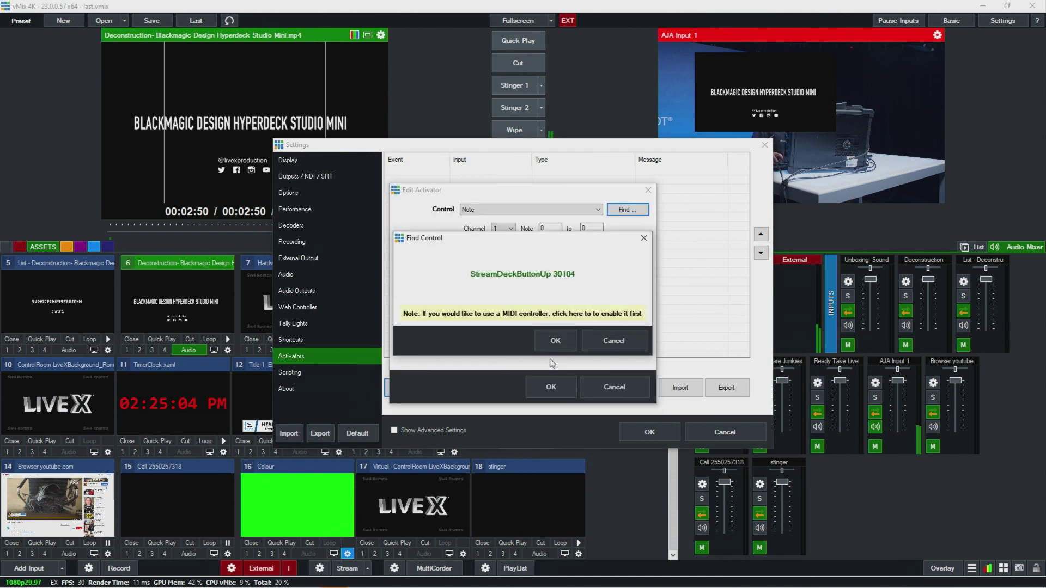
{"action": "left_click", "coordinate": [551, 344]}
{"action": "left_click", "coordinate": [475, 253]}
{"action": "scroll", "coordinate": [485, 305], "scroll_direction": "down", "scroll_amount": 12}
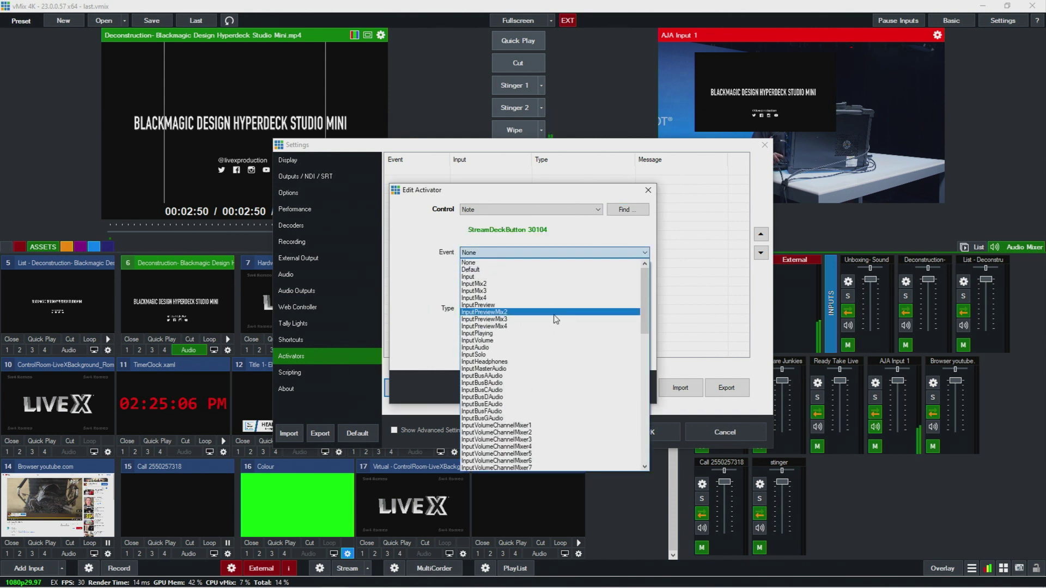
{"action": "scroll", "coordinate": [490, 300], "scroll_direction": "up", "scroll_amount": 2}
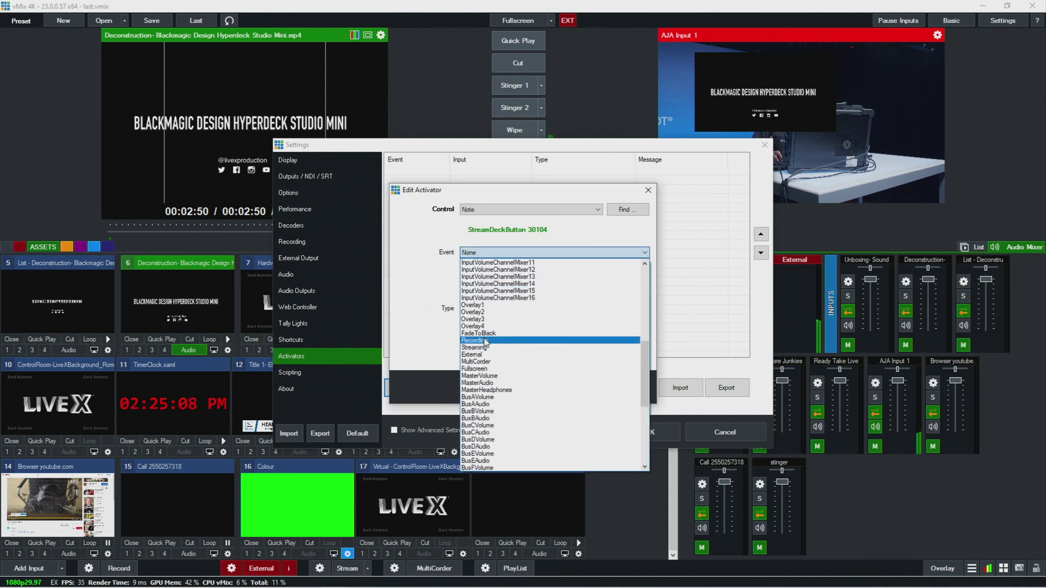
{"action": "left_click", "coordinate": [473, 326]}
Tie the activator to input 18 stinger with a red StreamDeck key light, and confirm.
{"action": "left_click", "coordinate": [520, 271]}
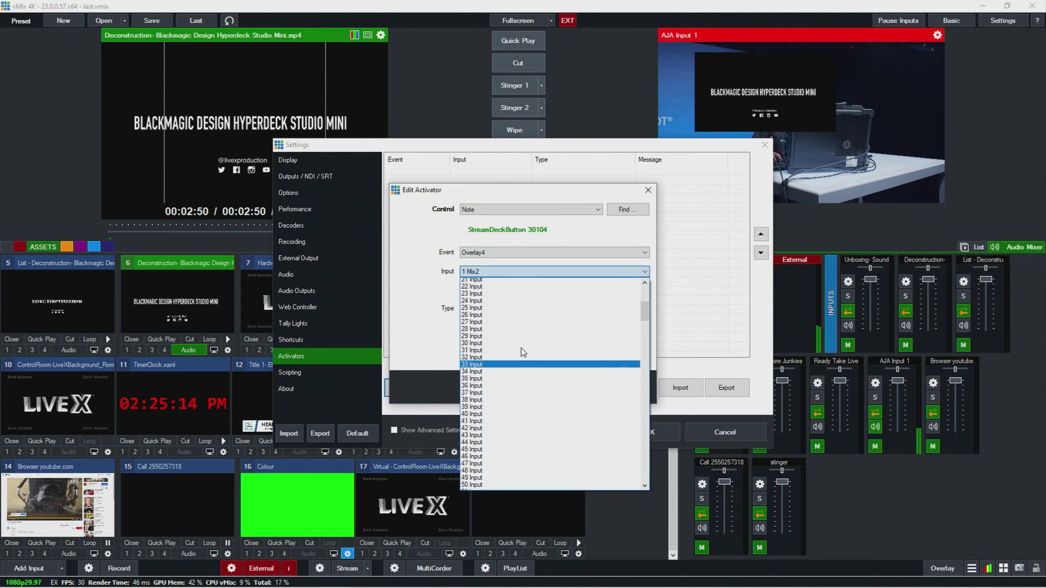
{"action": "scroll", "coordinate": [521, 351], "scroll_direction": "up", "scroll_amount": 4}
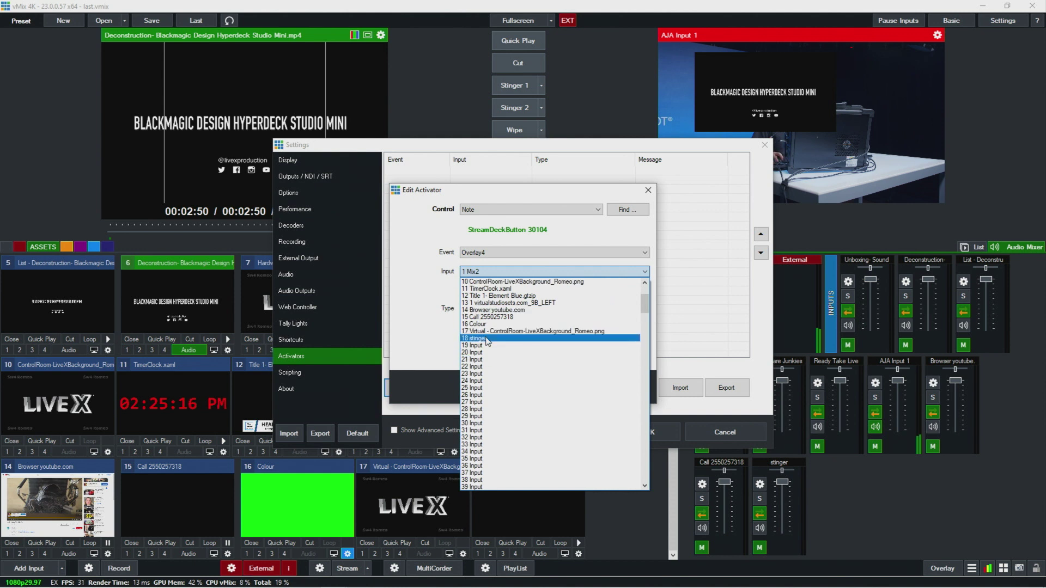
{"action": "left_click", "coordinate": [487, 339]}
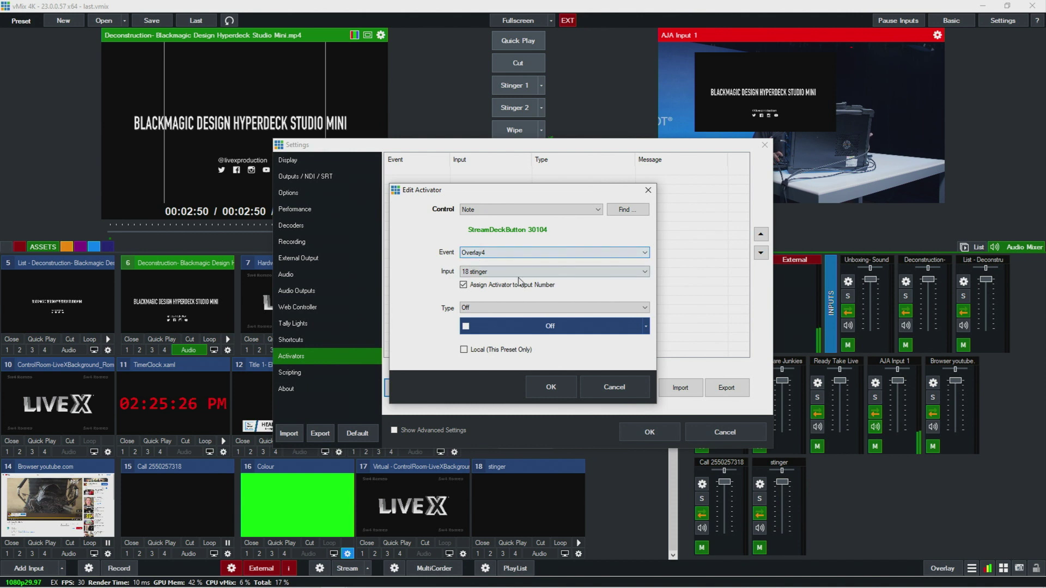
{"action": "left_click", "coordinate": [510, 308]}
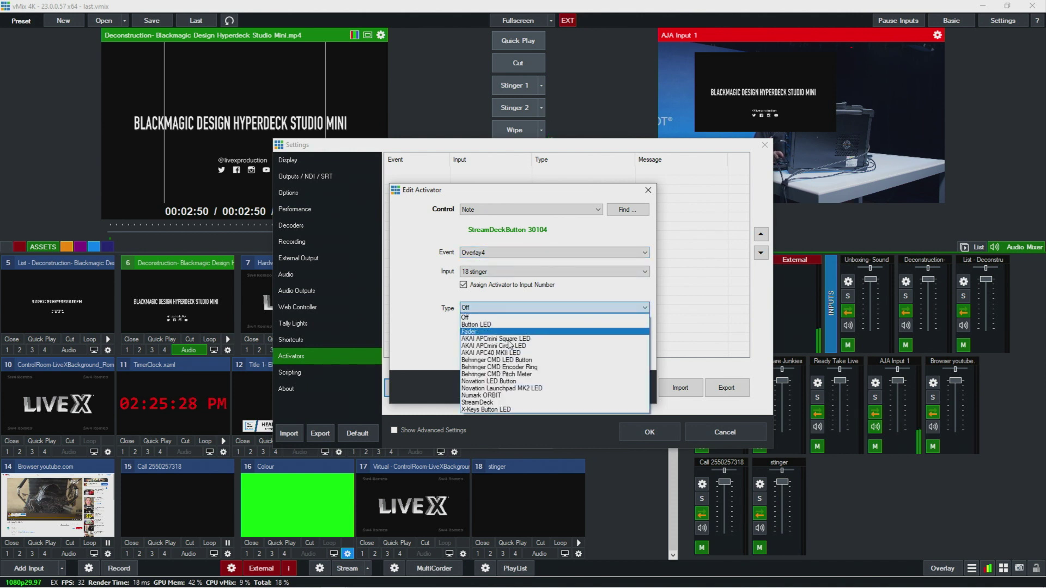
{"action": "left_click", "coordinate": [477, 402]}
{"action": "left_click", "coordinate": [635, 325]}
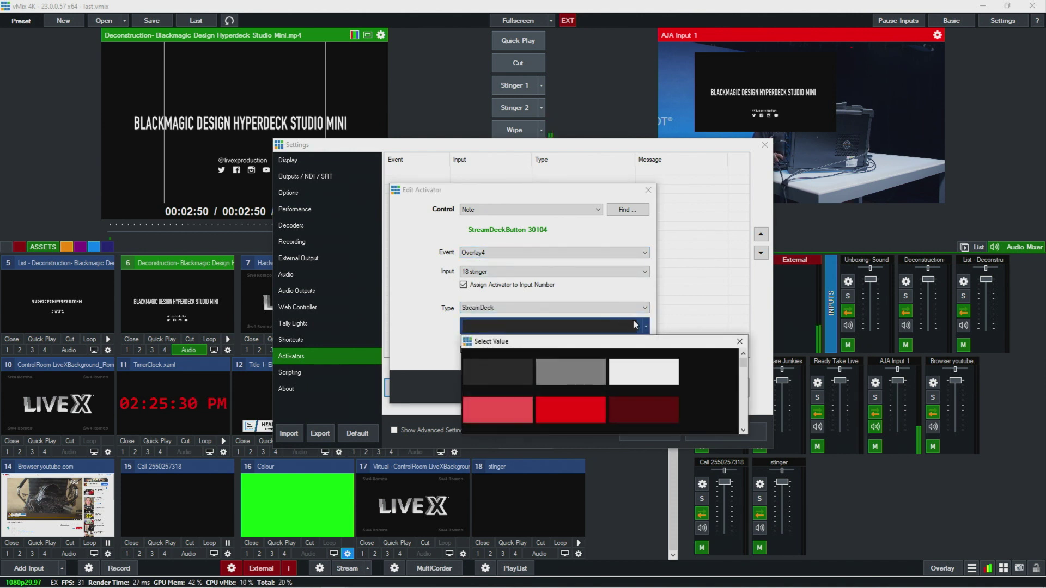
{"action": "scroll", "coordinate": [613, 384], "scroll_direction": "down", "scroll_amount": 5}
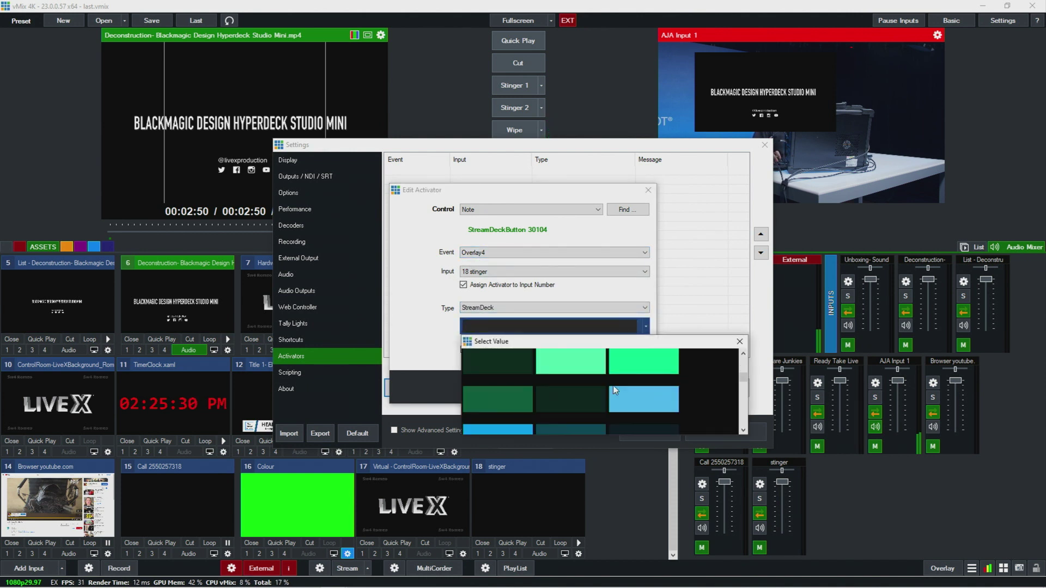
{"action": "left_click", "coordinate": [637, 409]}
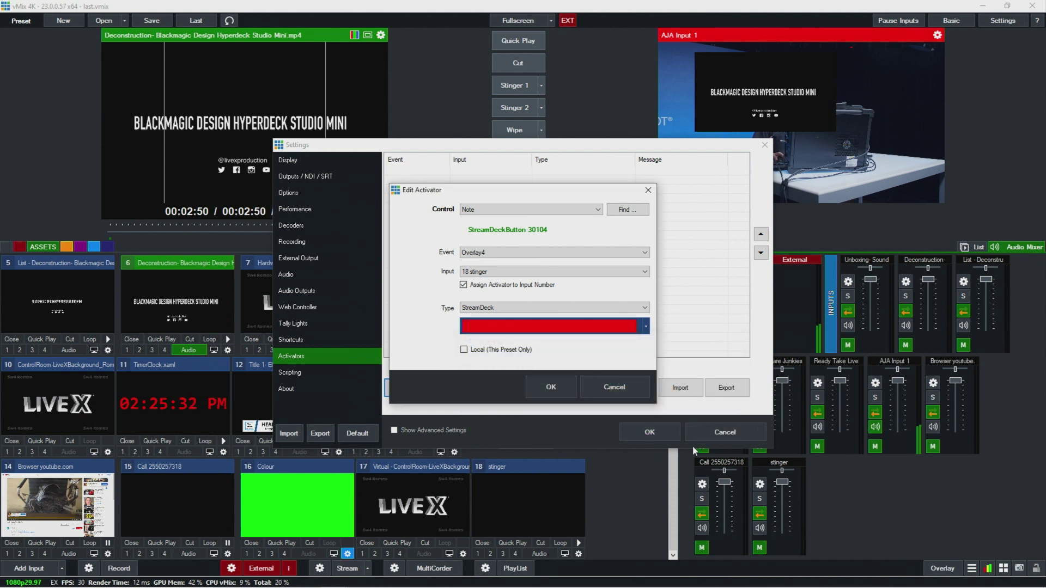
{"action": "left_click", "coordinate": [550, 388]}
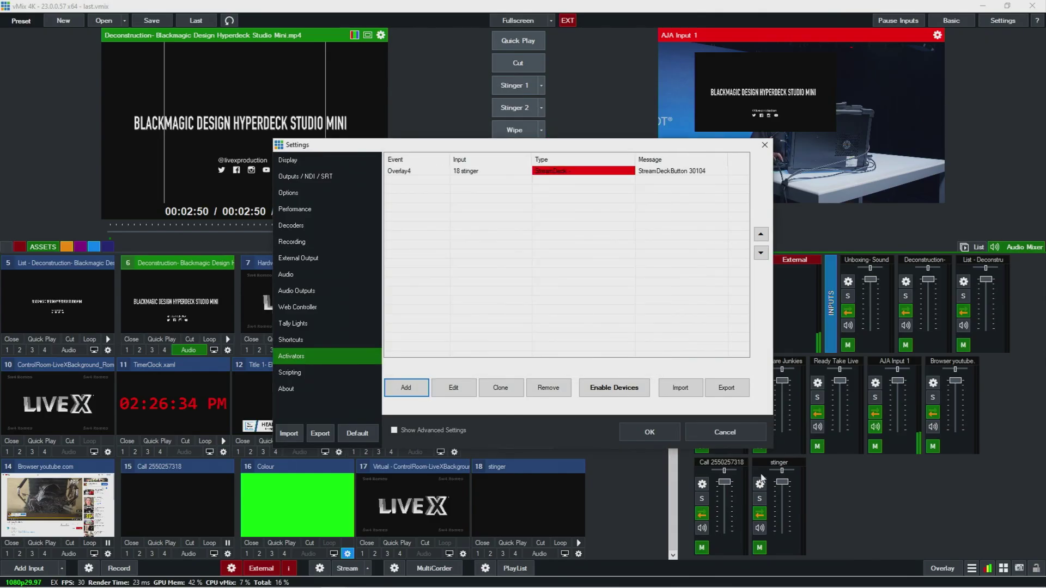
Close Settings with the new activator and fire the stinger transition to test it.
{"action": "left_click", "coordinate": [649, 432]}
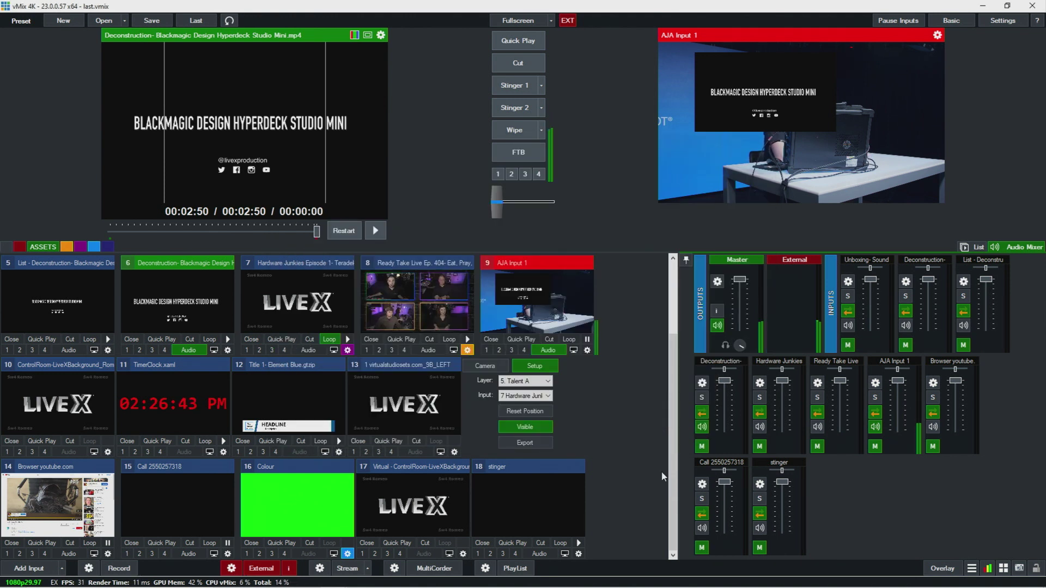
{"action": "key", "text": "4"}
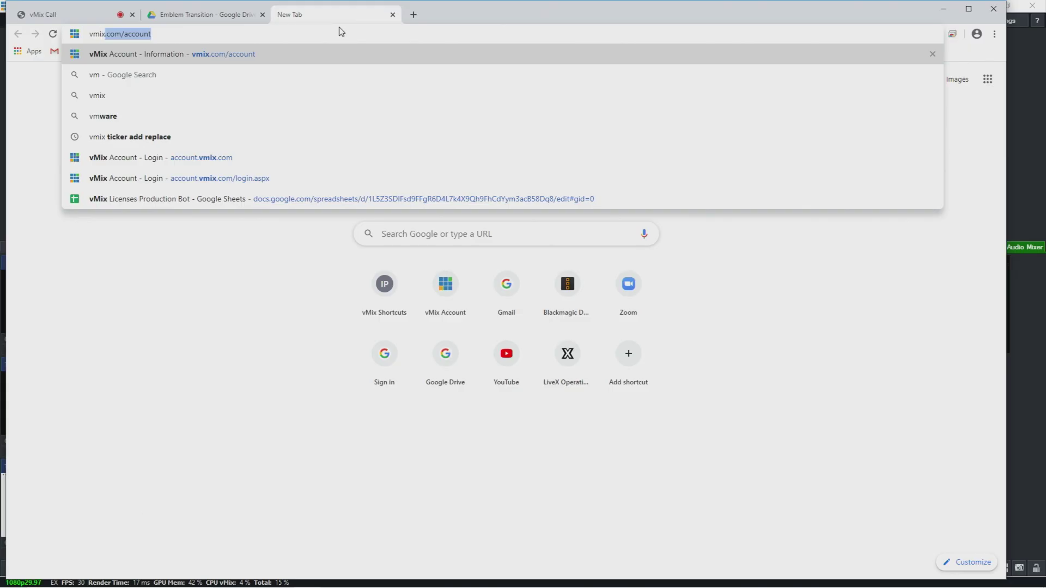
{"action": "type", "text": "user gu"}
{"action": "key", "text": "Return"}
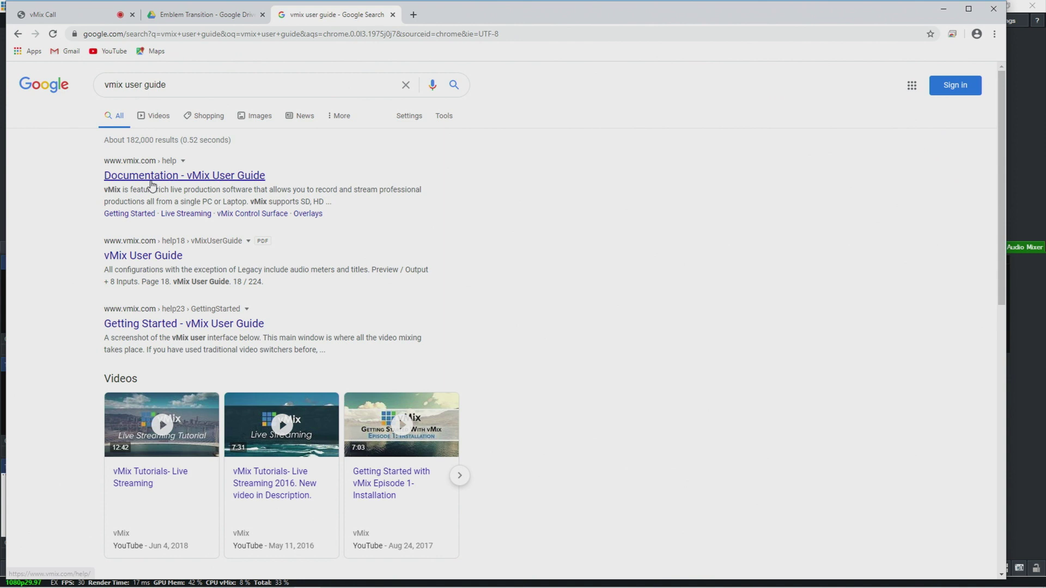
{"action": "left_click", "coordinate": [133, 251]}
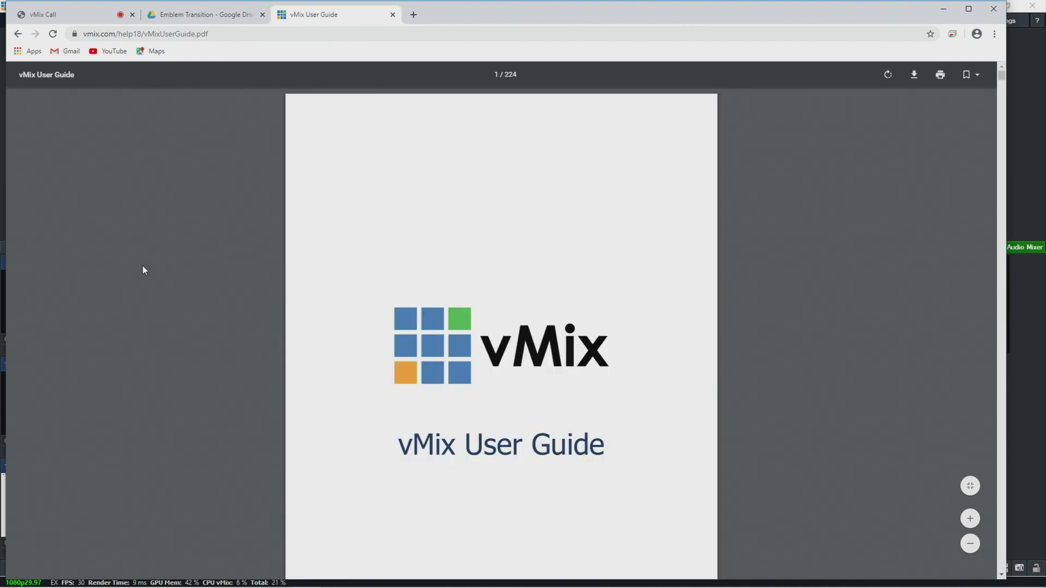
{"action": "scroll", "coordinate": [554, 159], "scroll_direction": "down", "scroll_amount": 15}
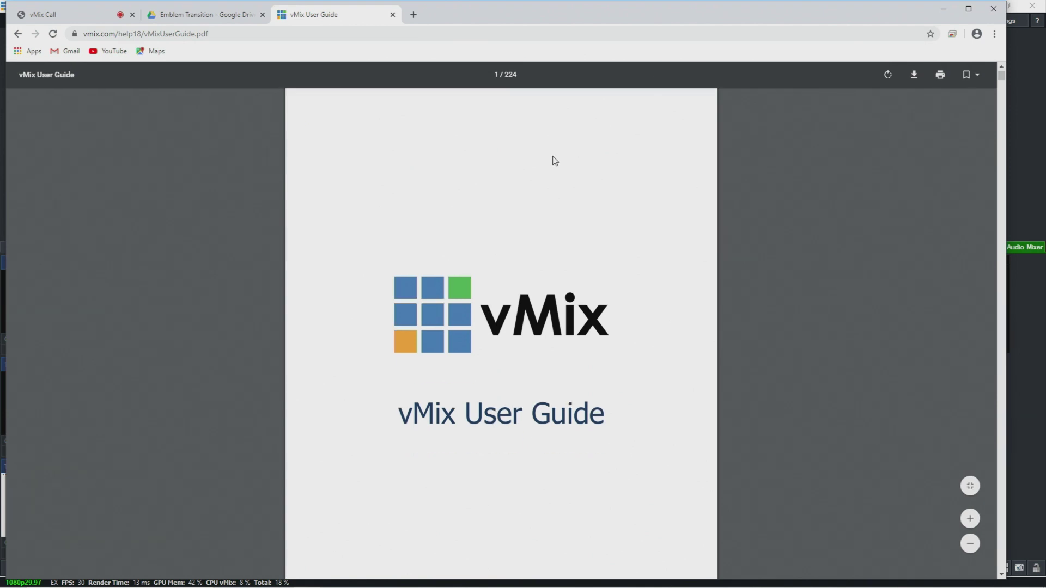
{"action": "scroll", "coordinate": [556, 267], "scroll_direction": "down", "scroll_amount": 9}
{"action": "scroll", "coordinate": [422, 284], "scroll_direction": "down", "scroll_amount": 10}
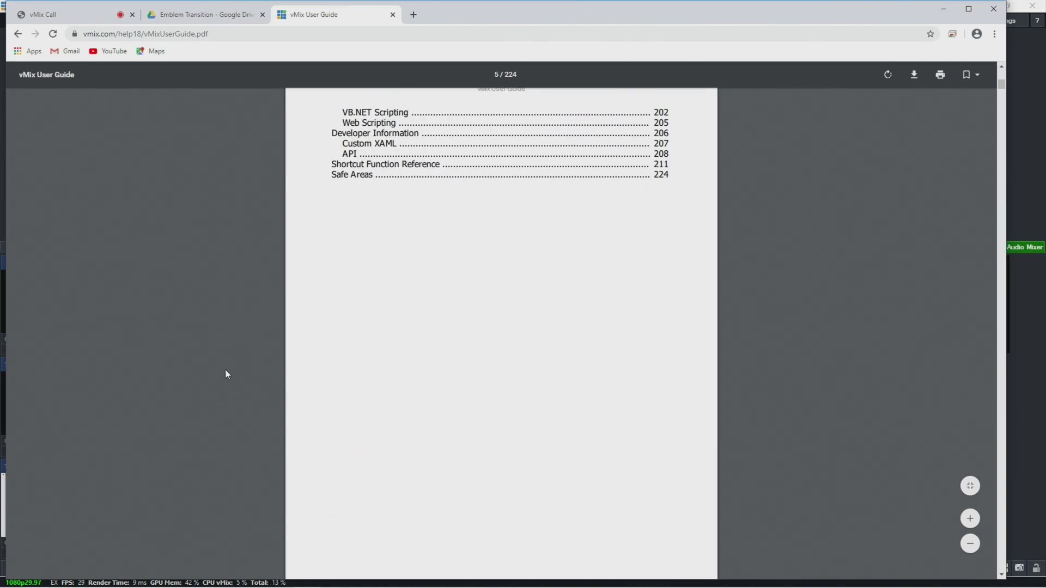
{"action": "scroll", "coordinate": [429, 282], "scroll_direction": "up", "scroll_amount": 1}
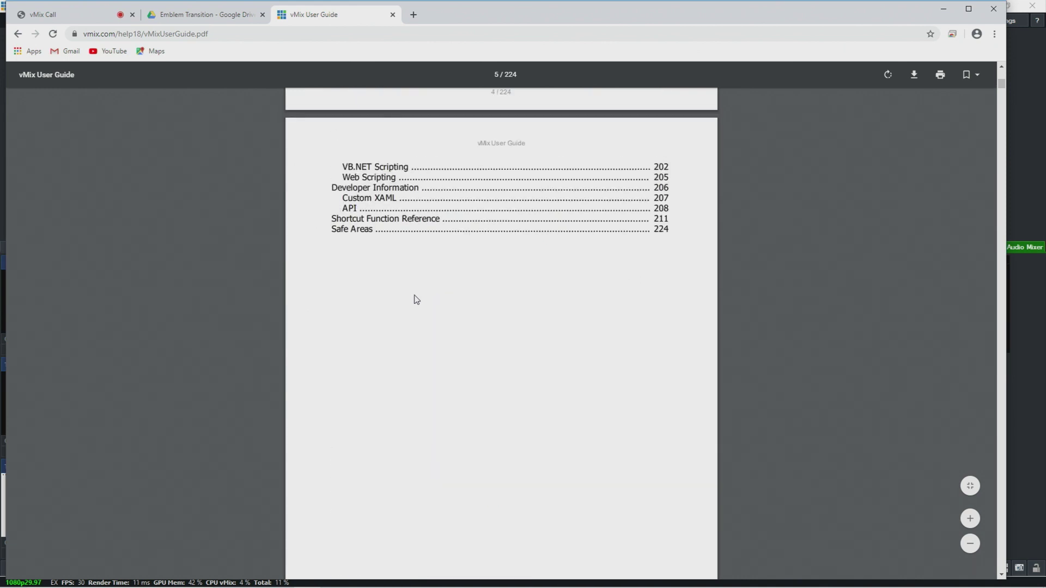
{"action": "scroll", "coordinate": [416, 299], "scroll_direction": "up", "scroll_amount": 7}
{"action": "left_click", "coordinate": [18, 34]}
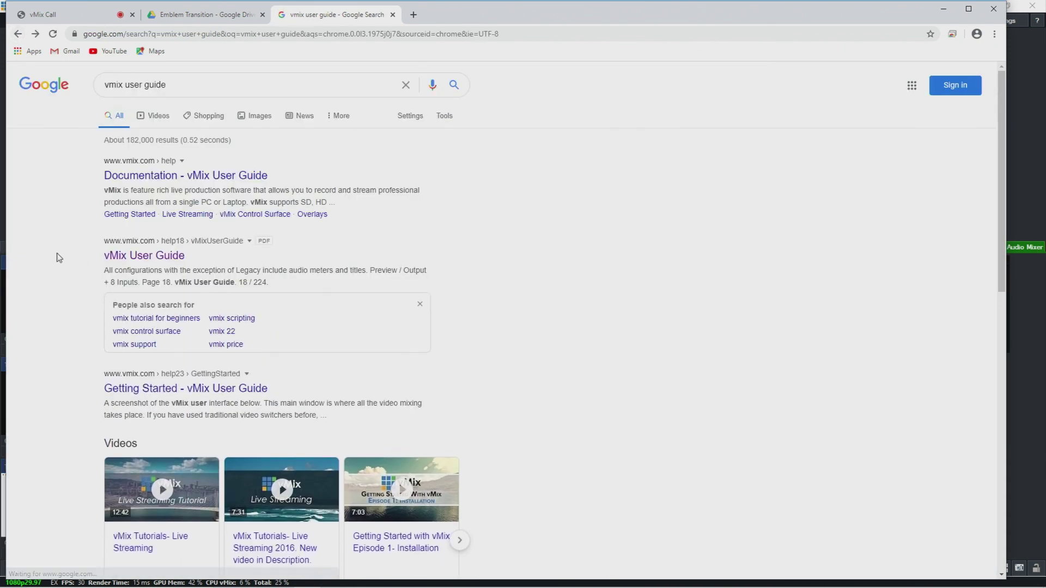
Navigate the online vMix documentation via Scripting and Automation, Web Scripting and vMix Web API to the Shortcut Function Reference.
{"action": "left_click", "coordinate": [118, 181]}
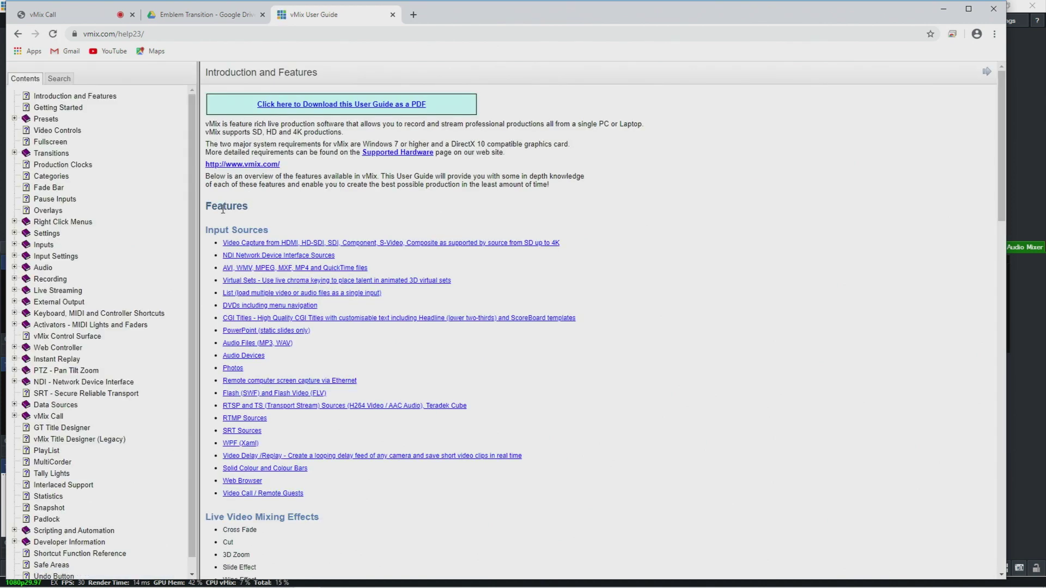
{"action": "scroll", "coordinate": [75, 524], "scroll_direction": "down", "scroll_amount": 1}
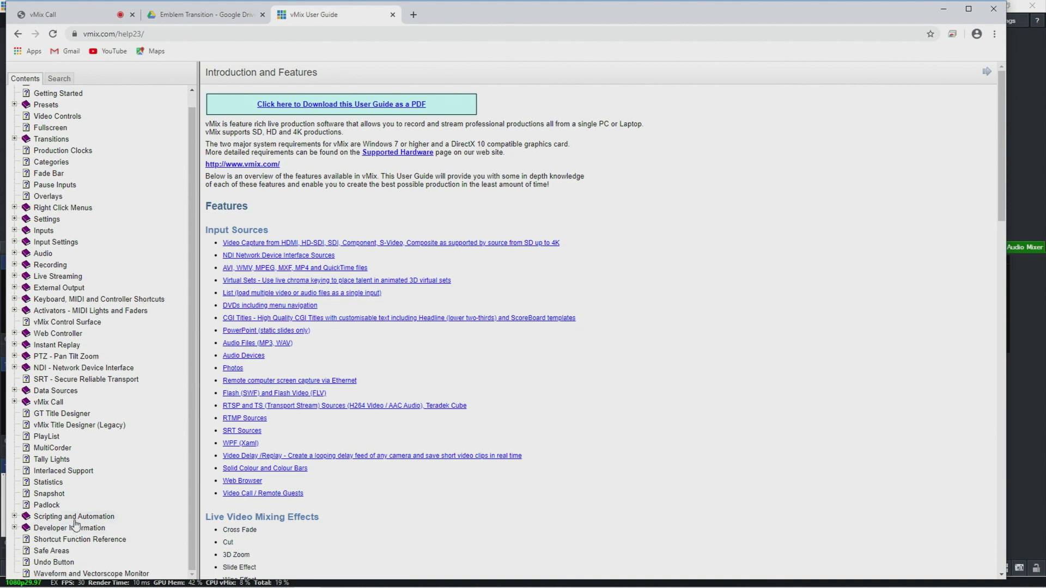
{"action": "left_click", "coordinate": [74, 517]}
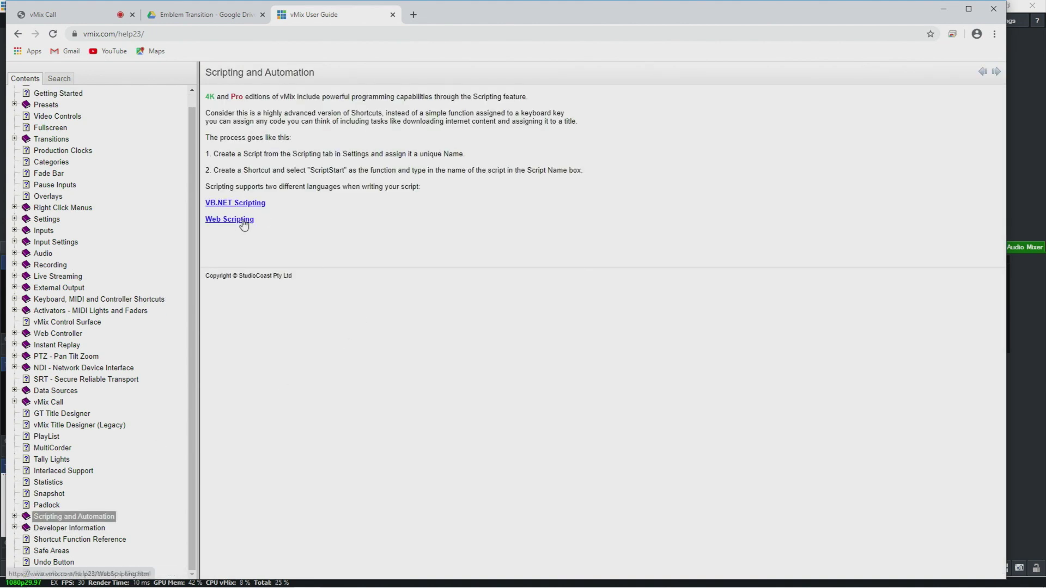
{"action": "left_click", "coordinate": [243, 221]}
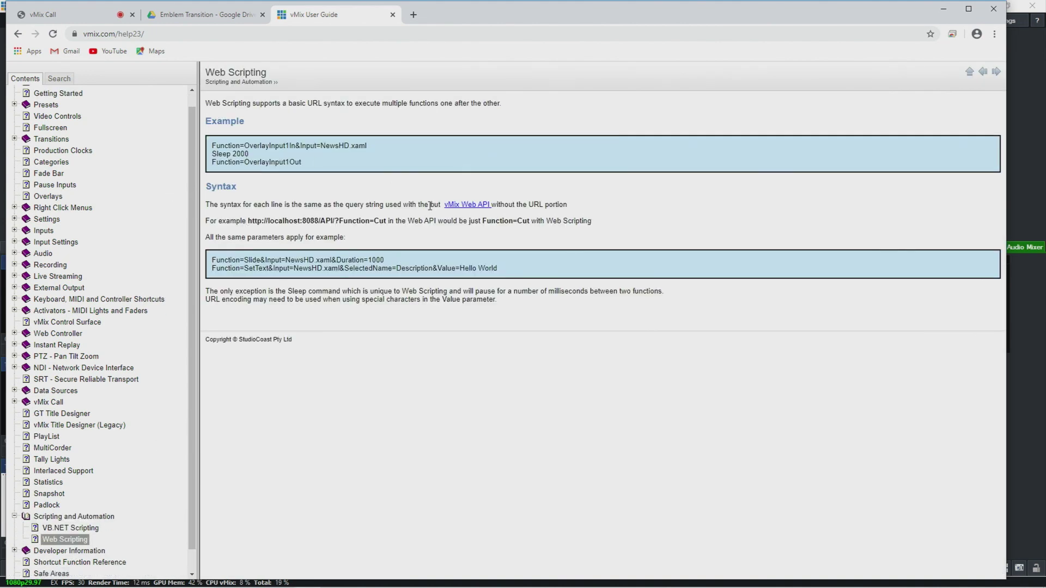
{"action": "left_click", "coordinate": [461, 206]}
{"action": "scroll", "coordinate": [322, 204], "scroll_direction": "down", "scroll_amount": 5}
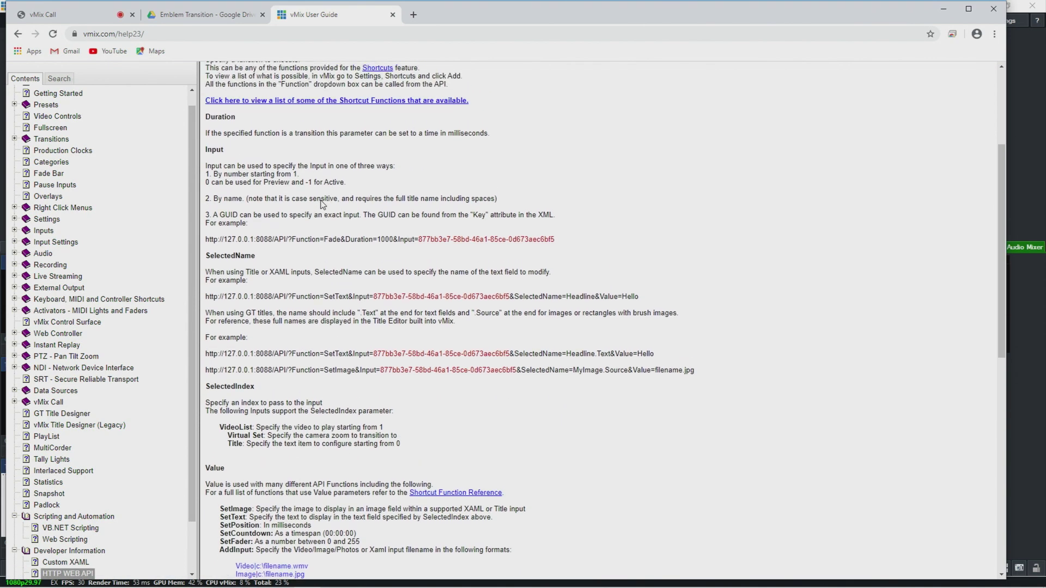
{"action": "scroll", "coordinate": [321, 204], "scroll_direction": "down", "scroll_amount": 4}
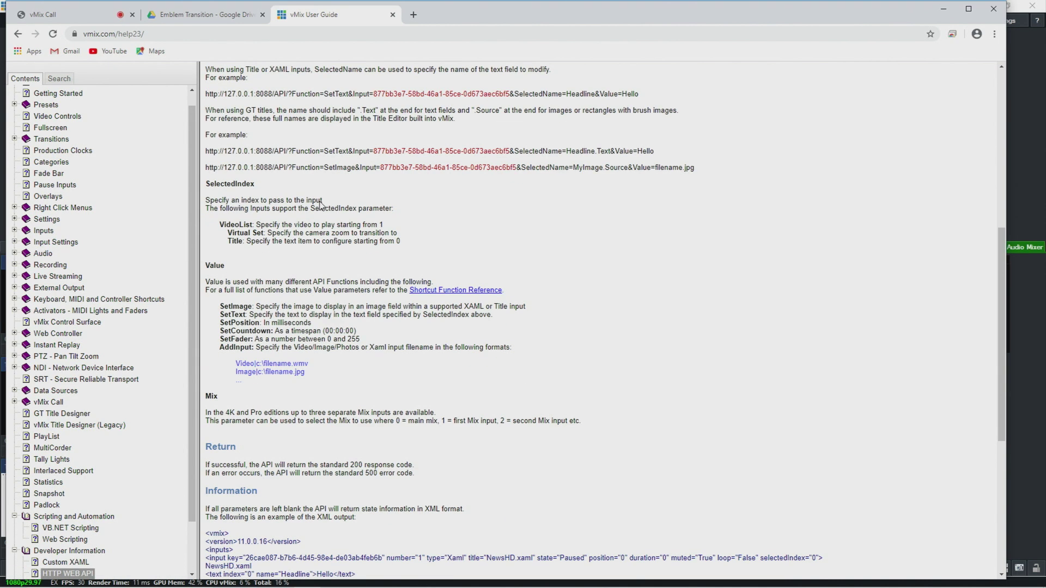
{"action": "left_click", "coordinate": [473, 290]}
Scroll the function table, highlight the SetOutputFullscreen name and value options, then close the User Guide tab.
{"action": "scroll", "coordinate": [262, 259], "scroll_direction": "down", "scroll_amount": 5}
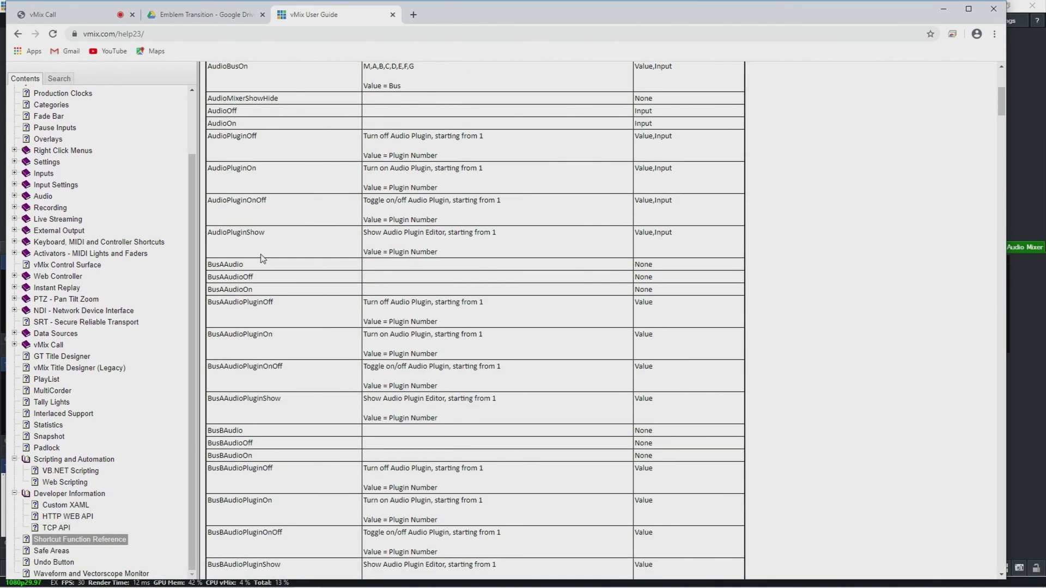
{"action": "scroll", "coordinate": [262, 259], "scroll_direction": "down", "scroll_amount": 15}
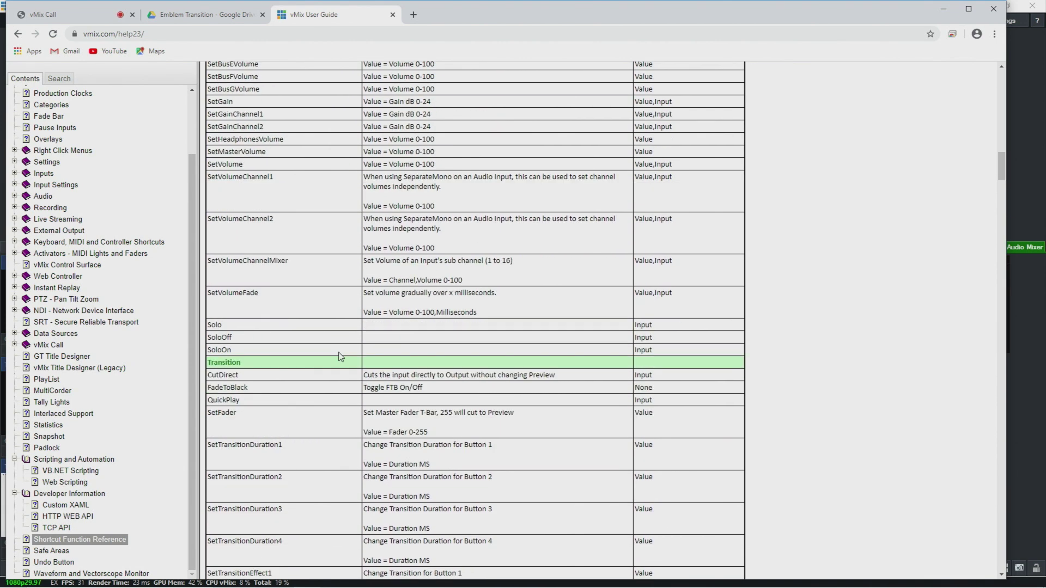
{"action": "scroll", "coordinate": [314, 482], "scroll_direction": "down", "scroll_amount": 18}
{"action": "left_click_drag", "start_coordinate": [294, 176], "coordinate": [217, 180]}
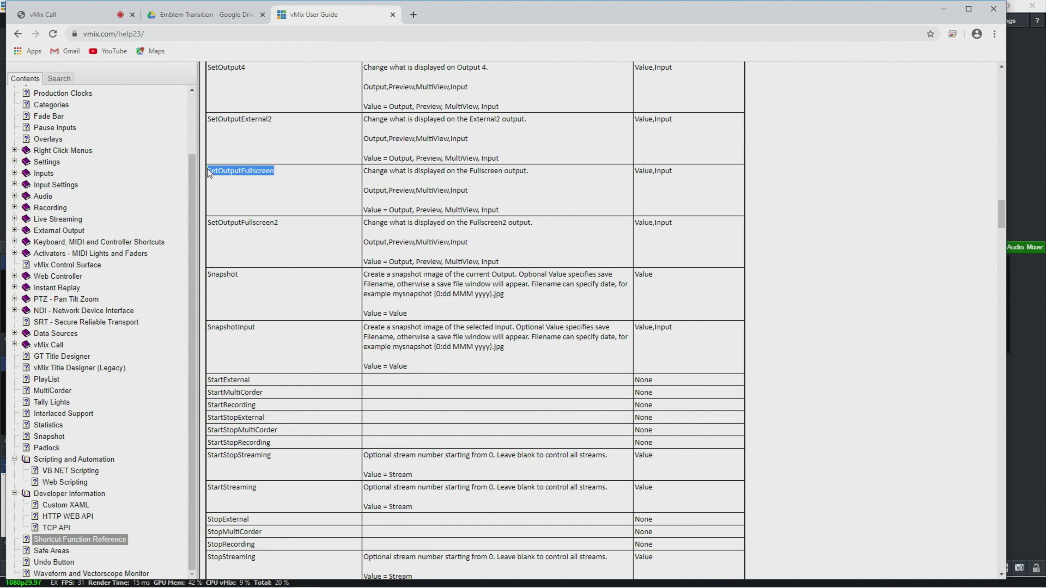
{"action": "left_click", "coordinate": [505, 187]}
{"action": "left_click_drag", "start_coordinate": [469, 191], "coordinate": [369, 194]}
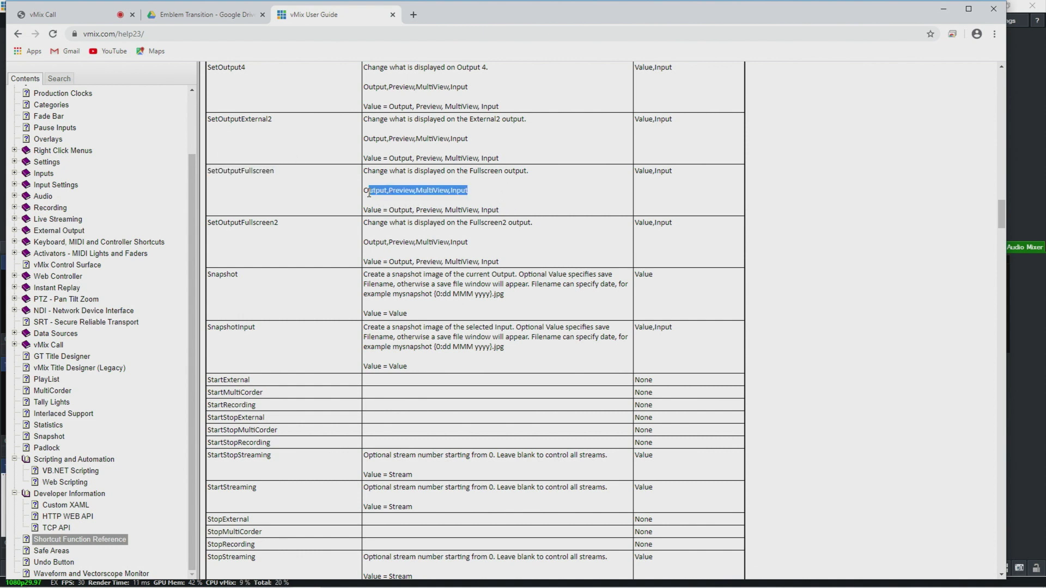
{"action": "left_click", "coordinate": [395, 208]}
{"action": "scroll", "coordinate": [584, 210], "scroll_direction": "down", "scroll_amount": 7}
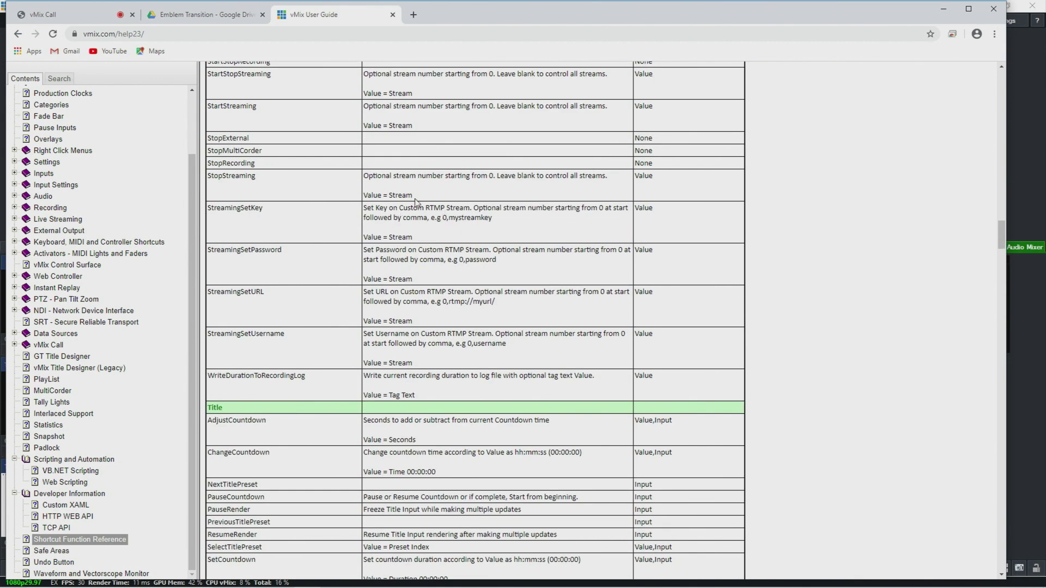
{"action": "left_click", "coordinate": [393, 15]}
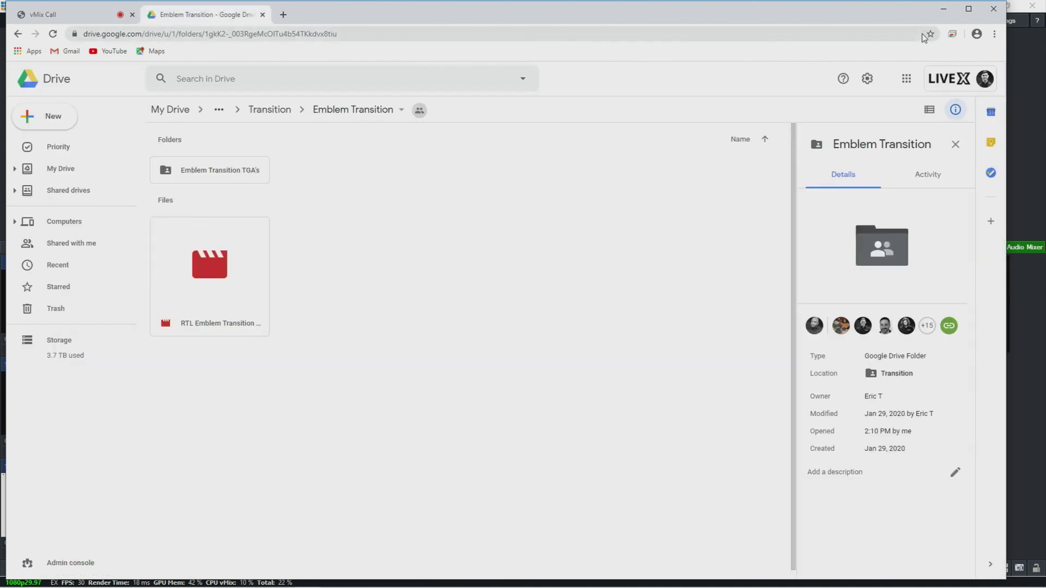
Drag the Chrome window down to restore it and expose vMix's Settings > Shortcuts page.
{"action": "left_click_drag", "start_coordinate": [923, 11], "coordinate": [904, 285]}
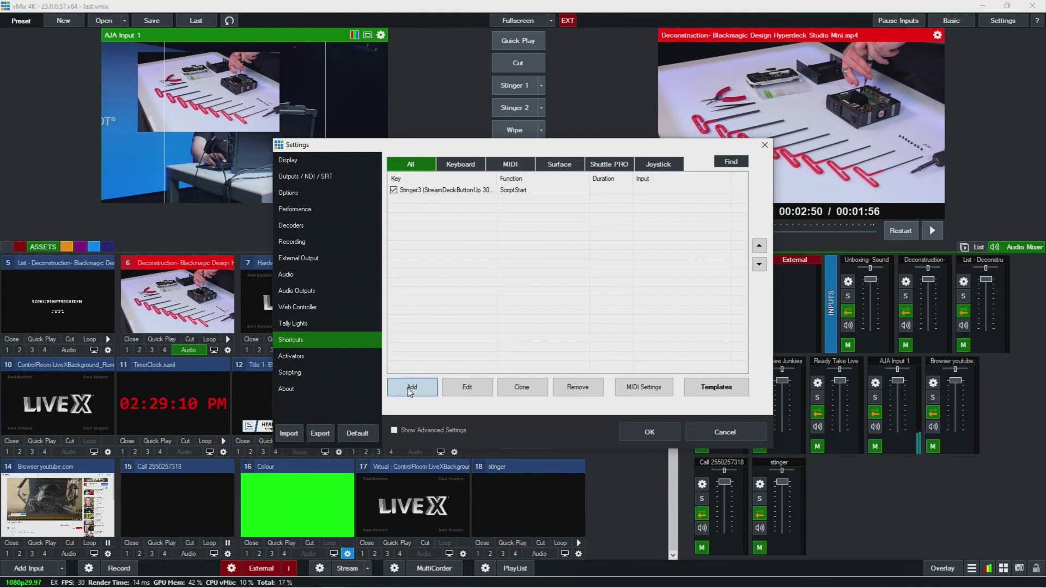
{"action": "left_click", "coordinate": [406, 386]}
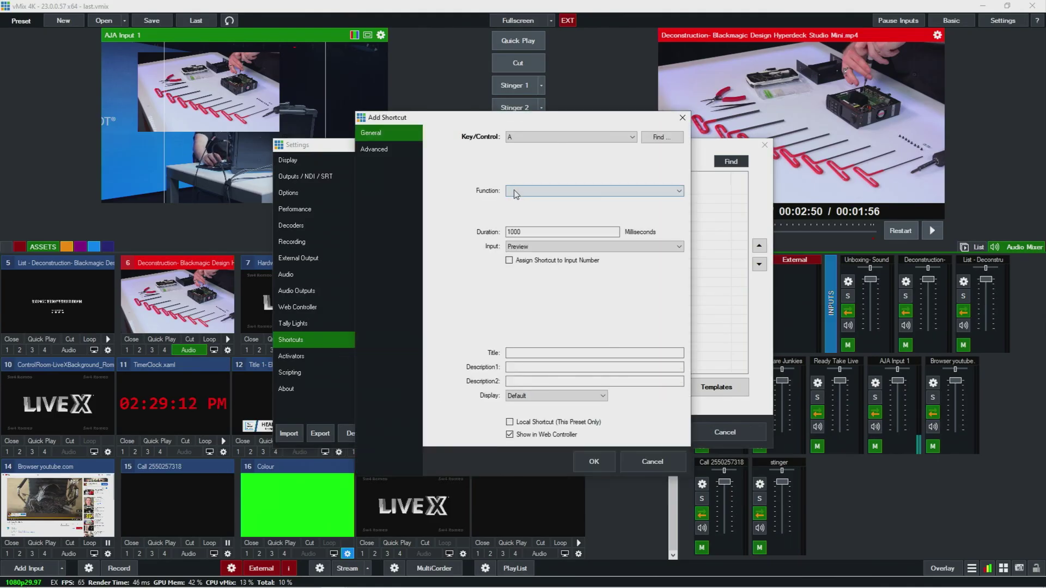
{"action": "left_click", "coordinate": [594, 246]}
{"action": "scroll", "coordinate": [582, 343], "scroll_direction": "down", "scroll_amount": 5}
{"action": "scroll", "coordinate": [583, 344], "scroll_direction": "up", "scroll_amount": 7}
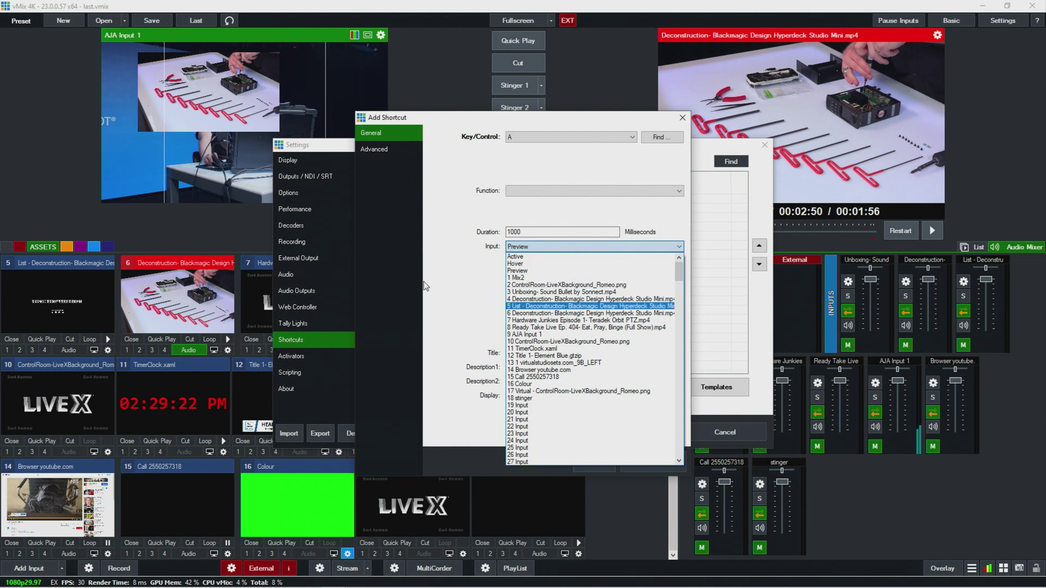
{"action": "left_click", "coordinate": [448, 275]}
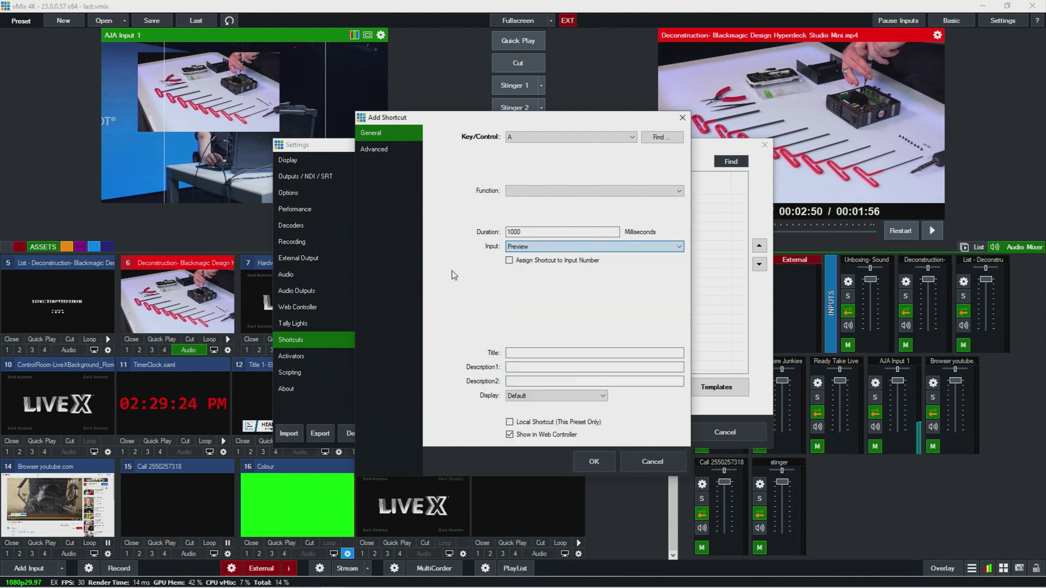
{"action": "left_click", "coordinate": [531, 190]}
{"action": "left_click", "coordinate": [525, 268]}
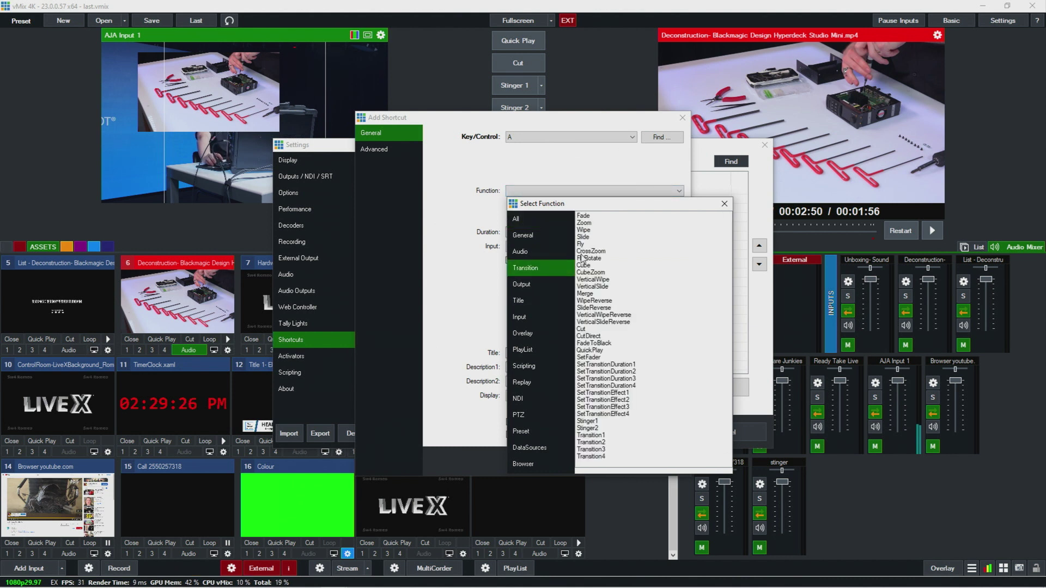
{"action": "double_click", "coordinate": [598, 237]}
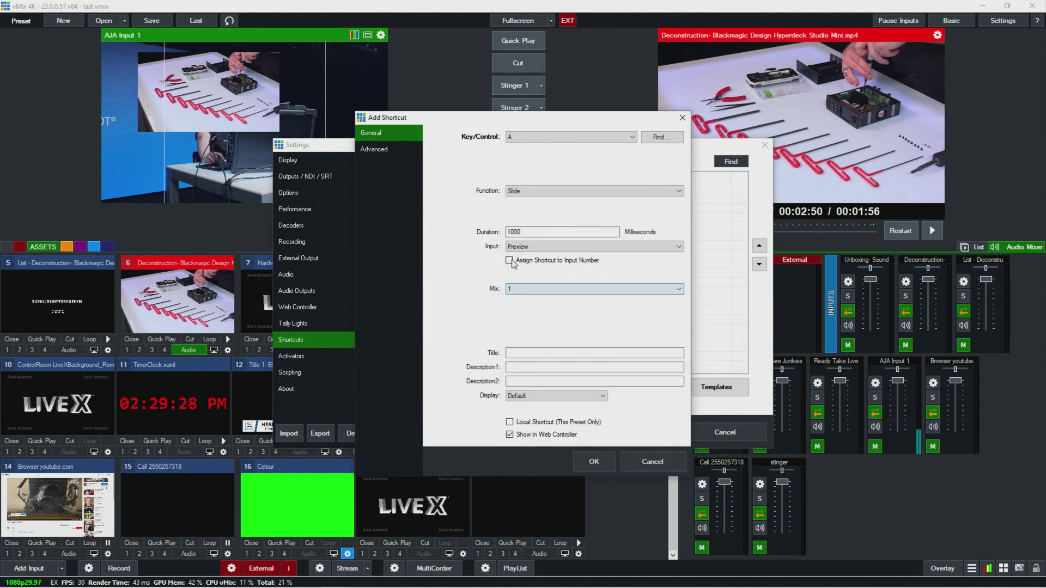
{"action": "left_click", "coordinate": [536, 247]}
{"action": "left_click", "coordinate": [540, 283]}
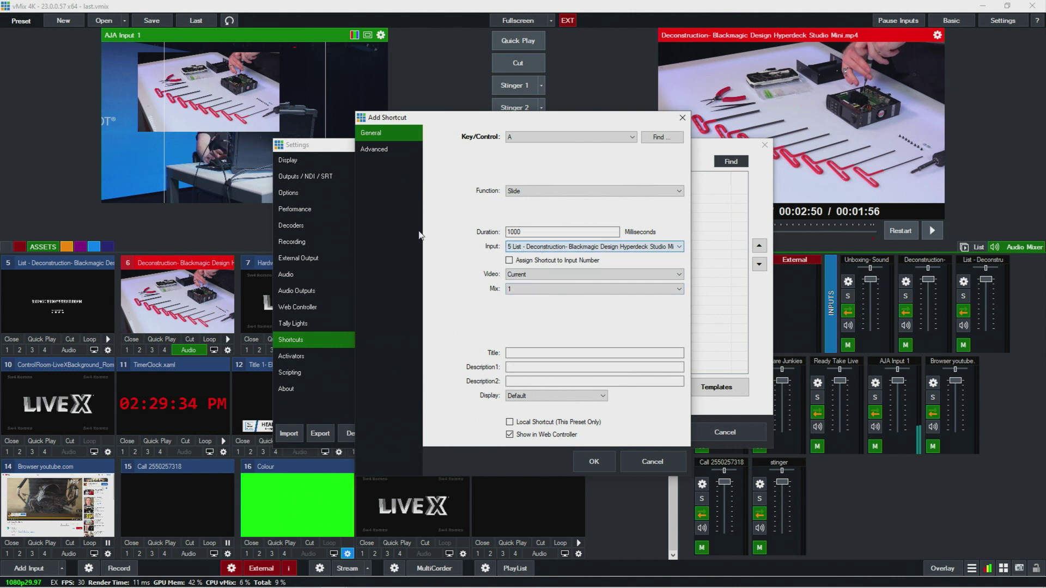
{"action": "left_click", "coordinate": [652, 246]}
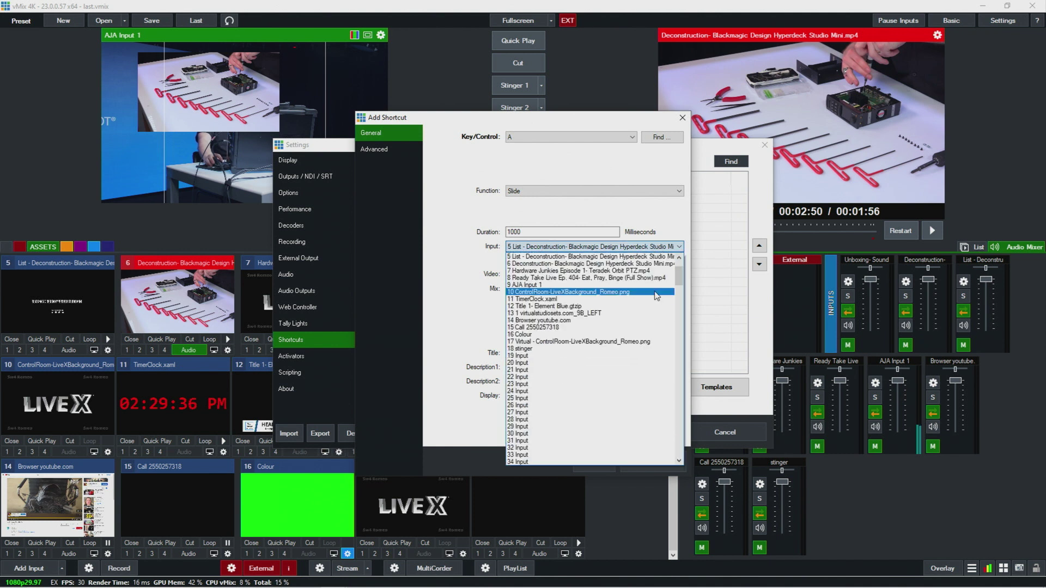
{"action": "left_click", "coordinate": [586, 294]}
{"action": "left_click", "coordinate": [583, 251]}
{"action": "left_click", "coordinate": [577, 306]}
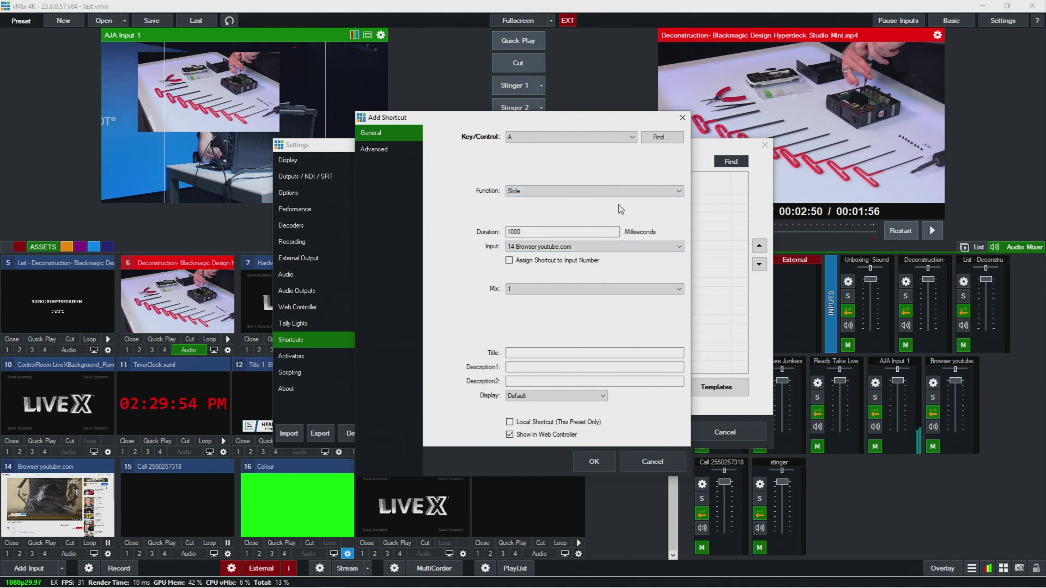
{"action": "left_click", "coordinate": [588, 246]}
{"action": "scroll", "coordinate": [526, 260], "scroll_direction": "up", "scroll_amount": 6}
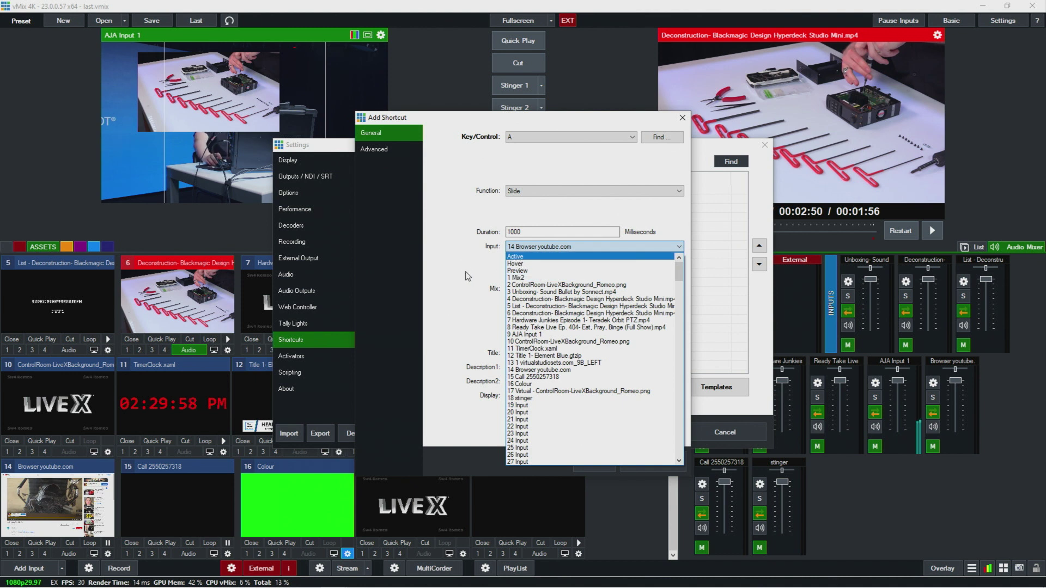
{"action": "left_click", "coordinate": [482, 268]}
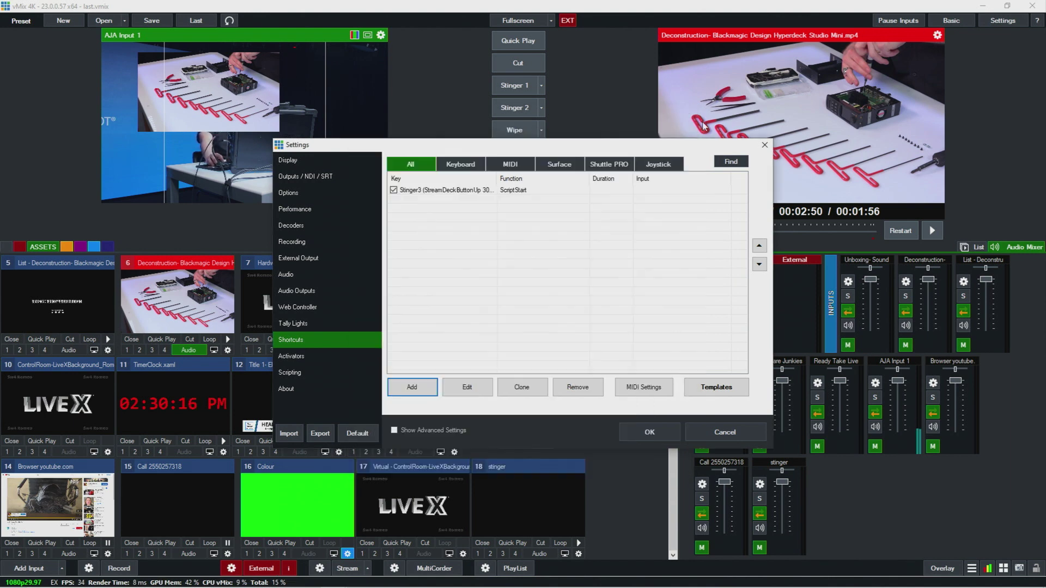
{"action": "left_click", "coordinate": [682, 118]}
Close vMix Settings and scroll the inputs grid up and back down to review all inputs.
{"action": "left_click", "coordinate": [764, 146]}
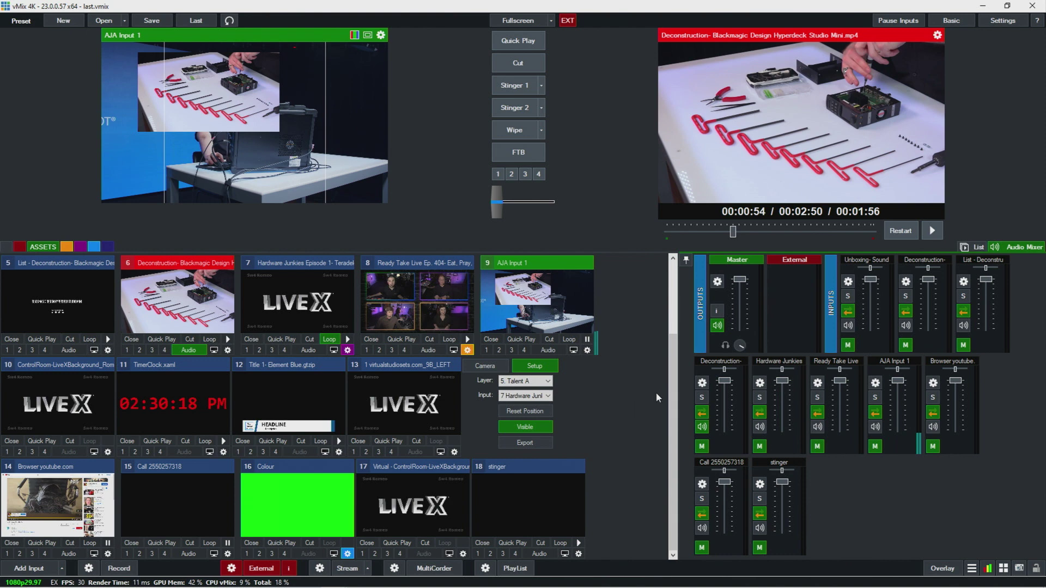
{"action": "left_click_drag", "start_coordinate": [674, 387], "coordinate": [668, 303]}
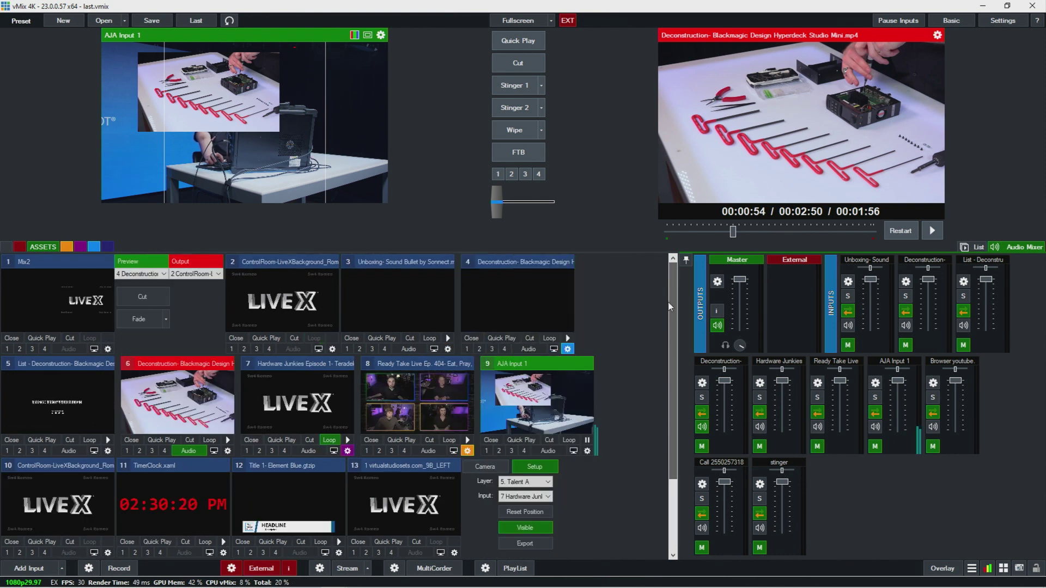
{"action": "left_click_drag", "start_coordinate": [671, 299], "coordinate": [671, 414]}
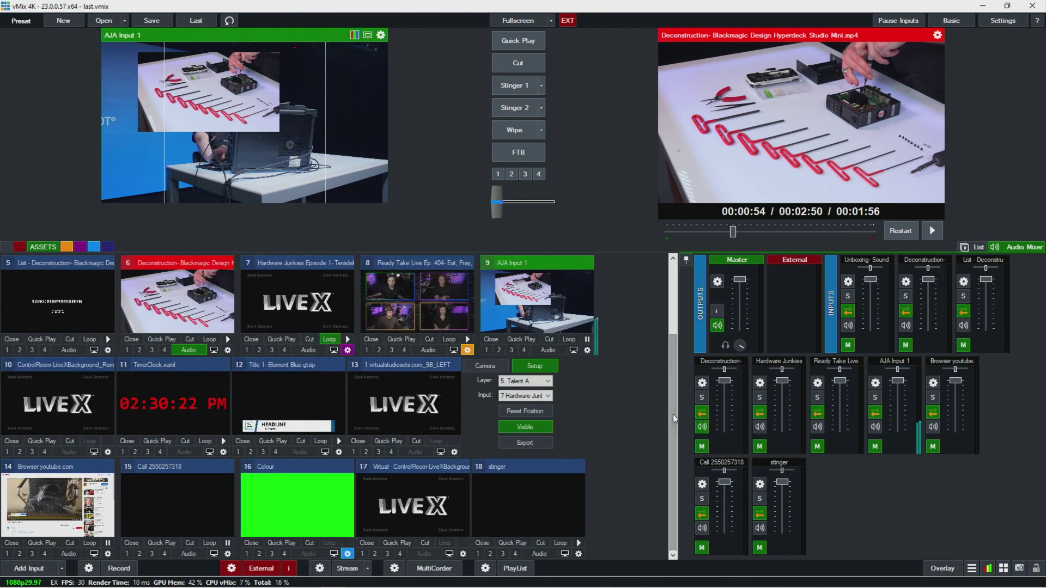